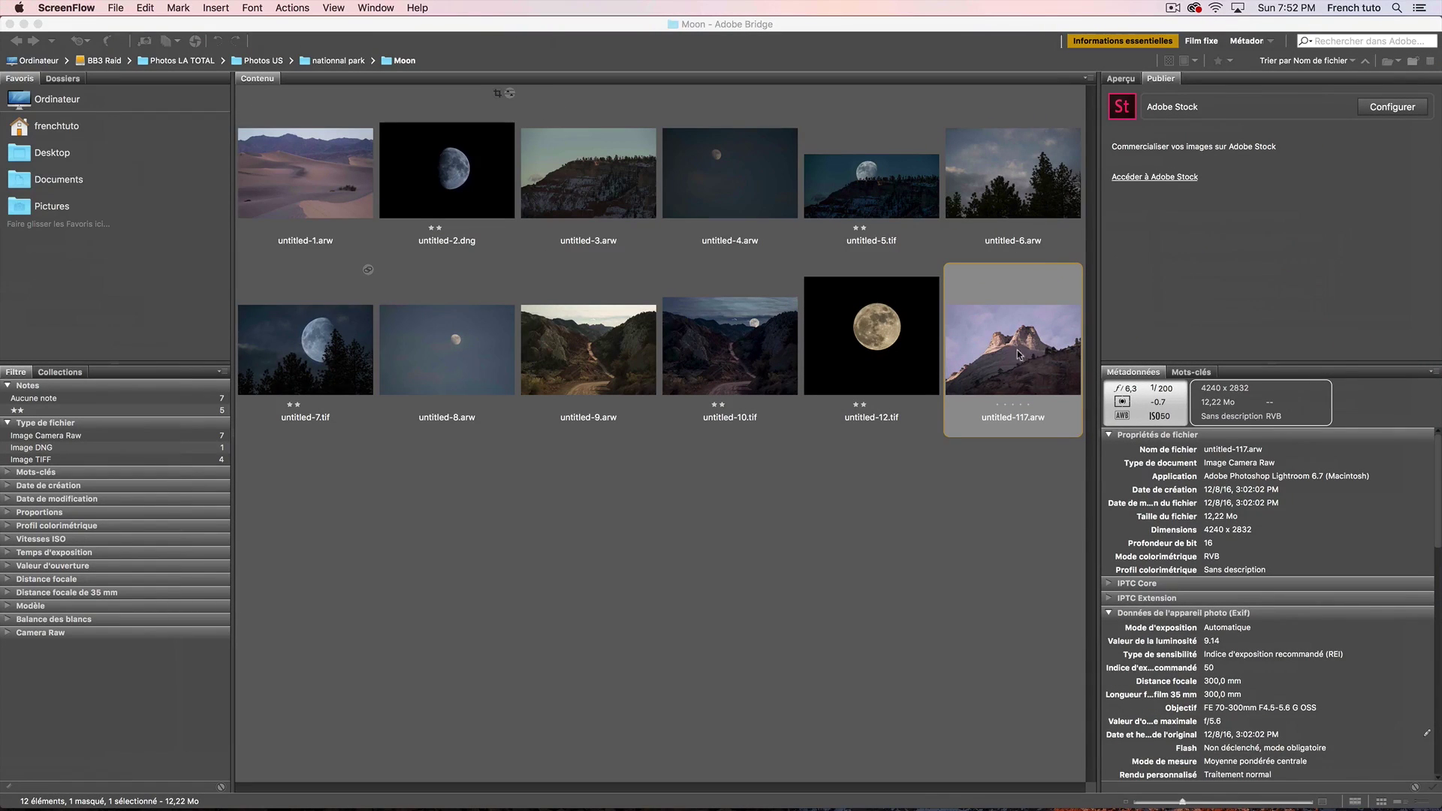
Open the mountain photo untitled-117.arw in Camera Raw
left_click(863, 335)
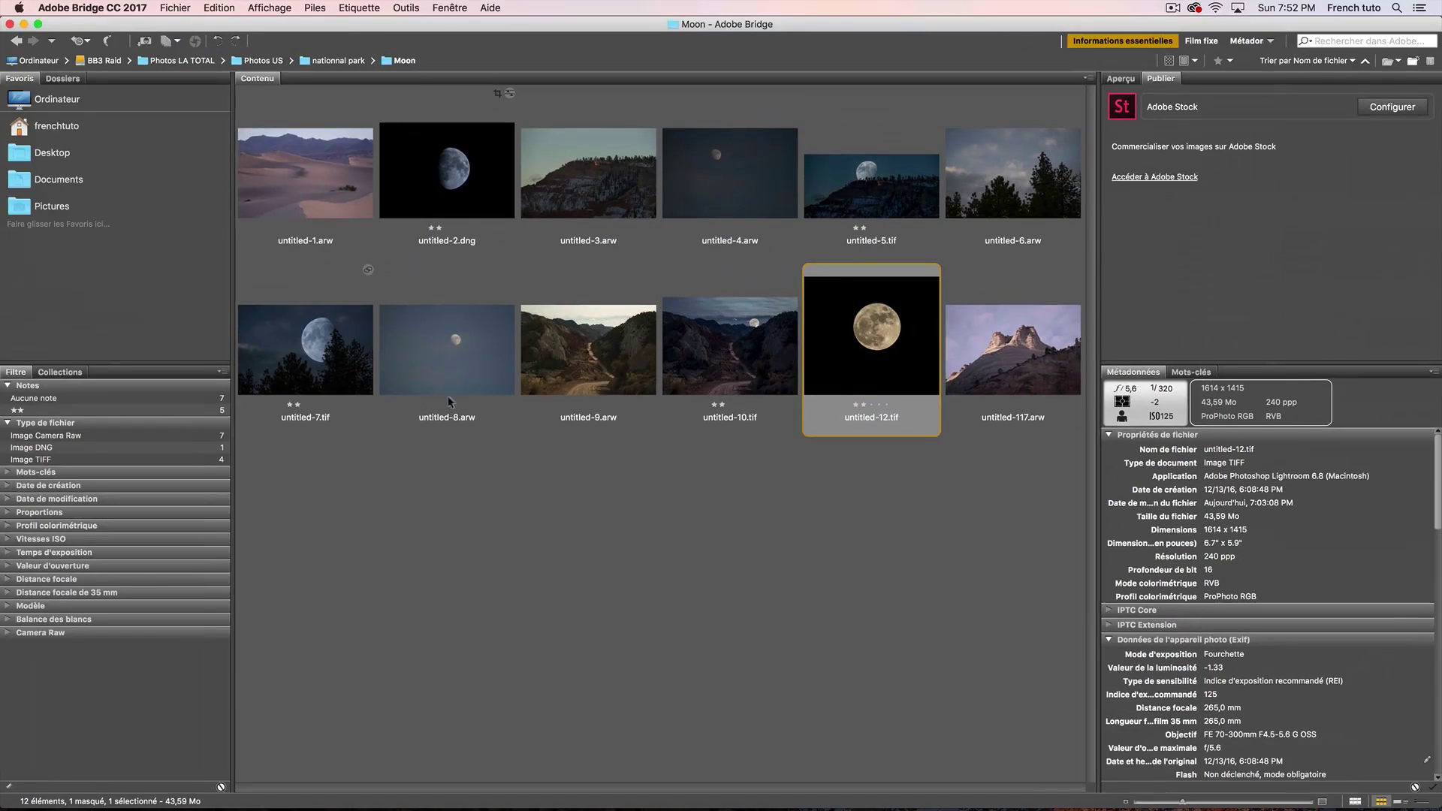
left_click(338, 122)
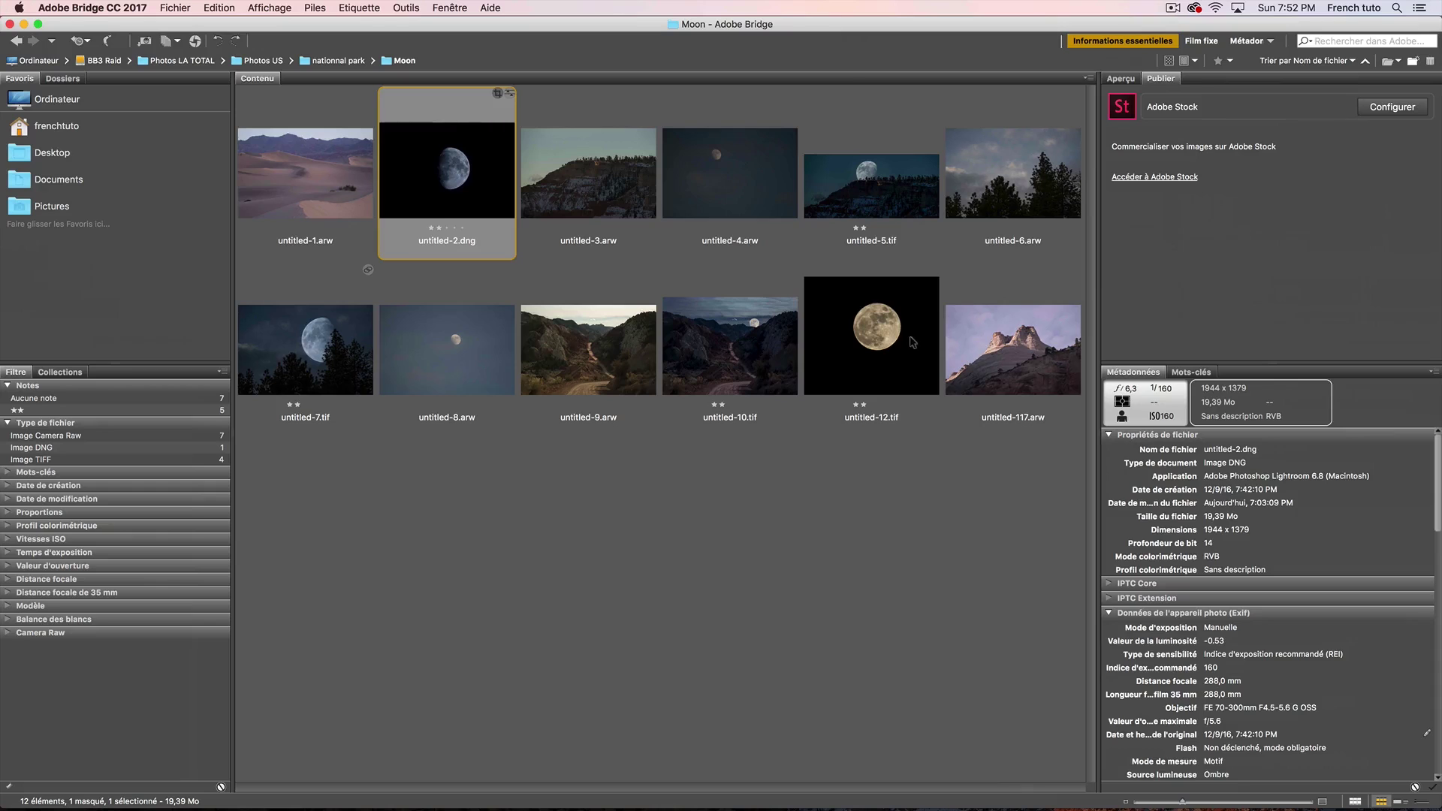
left_click(1007, 349)
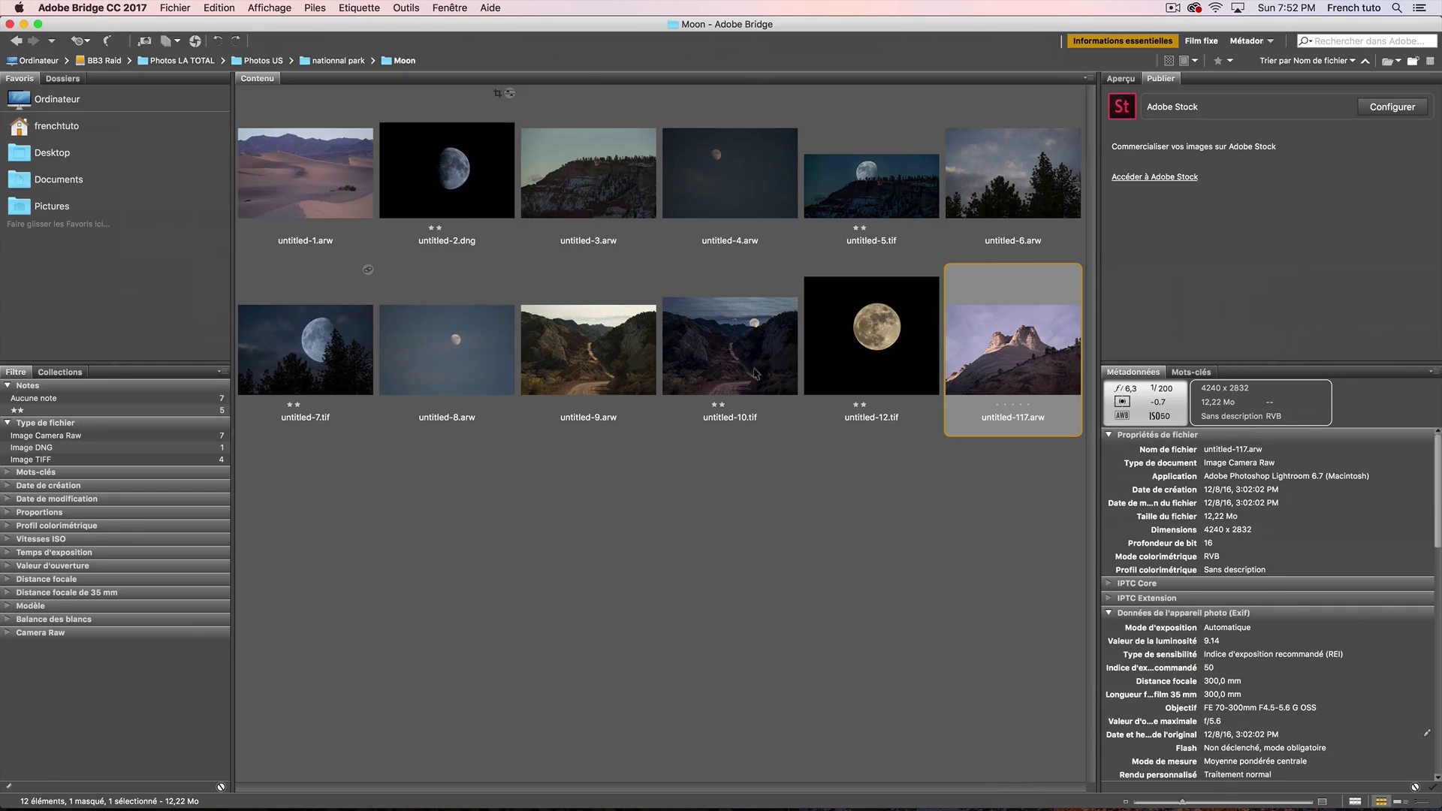
double_click(1001, 347)
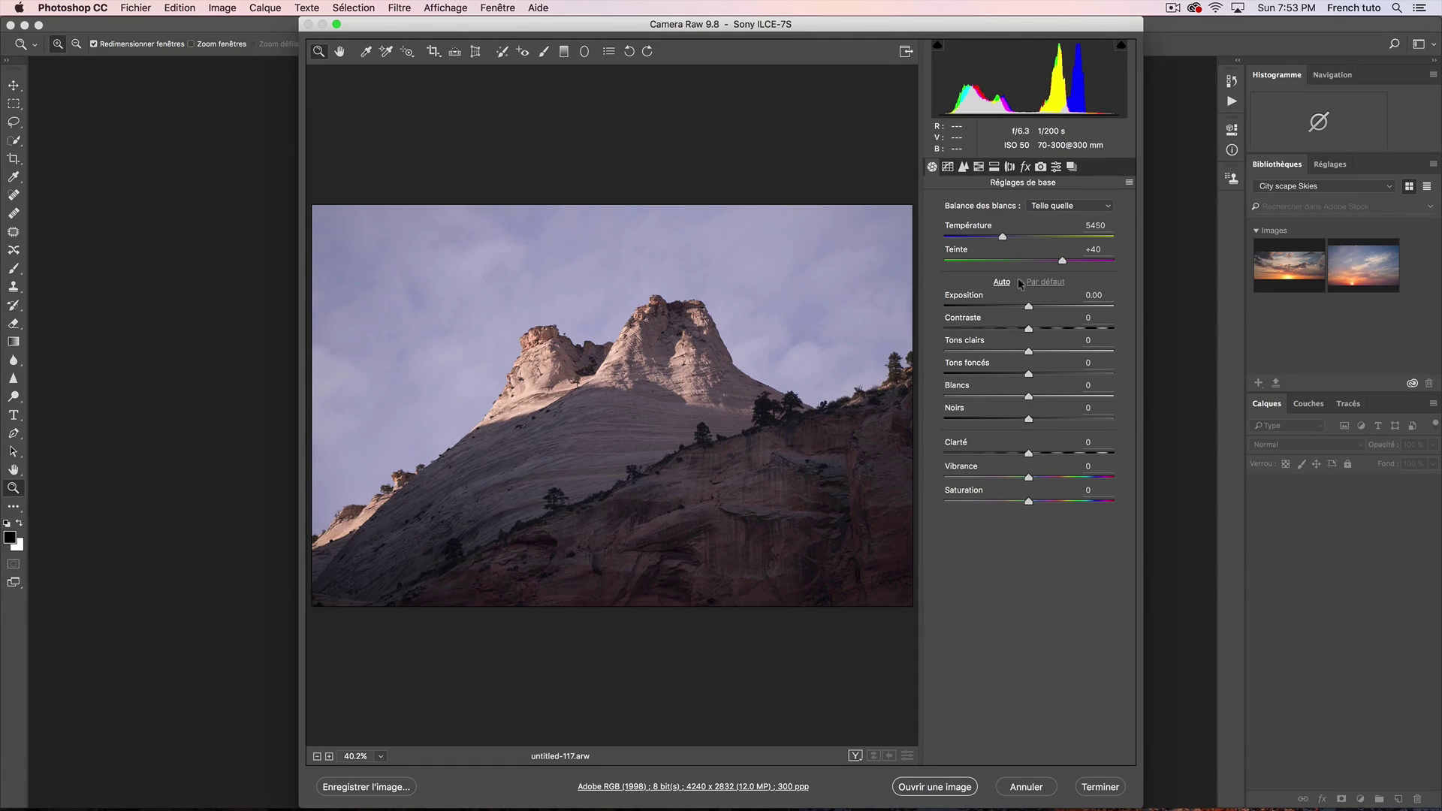
Cool and darken the mountain photo by setting Température to 4150, Noirs to -49 and Exposition to -1.90
left_click_drag(1003, 237, 981, 238)
left_click_drag(1028, 419, 988, 421)
left_click_drag(1029, 306, 996, 308)
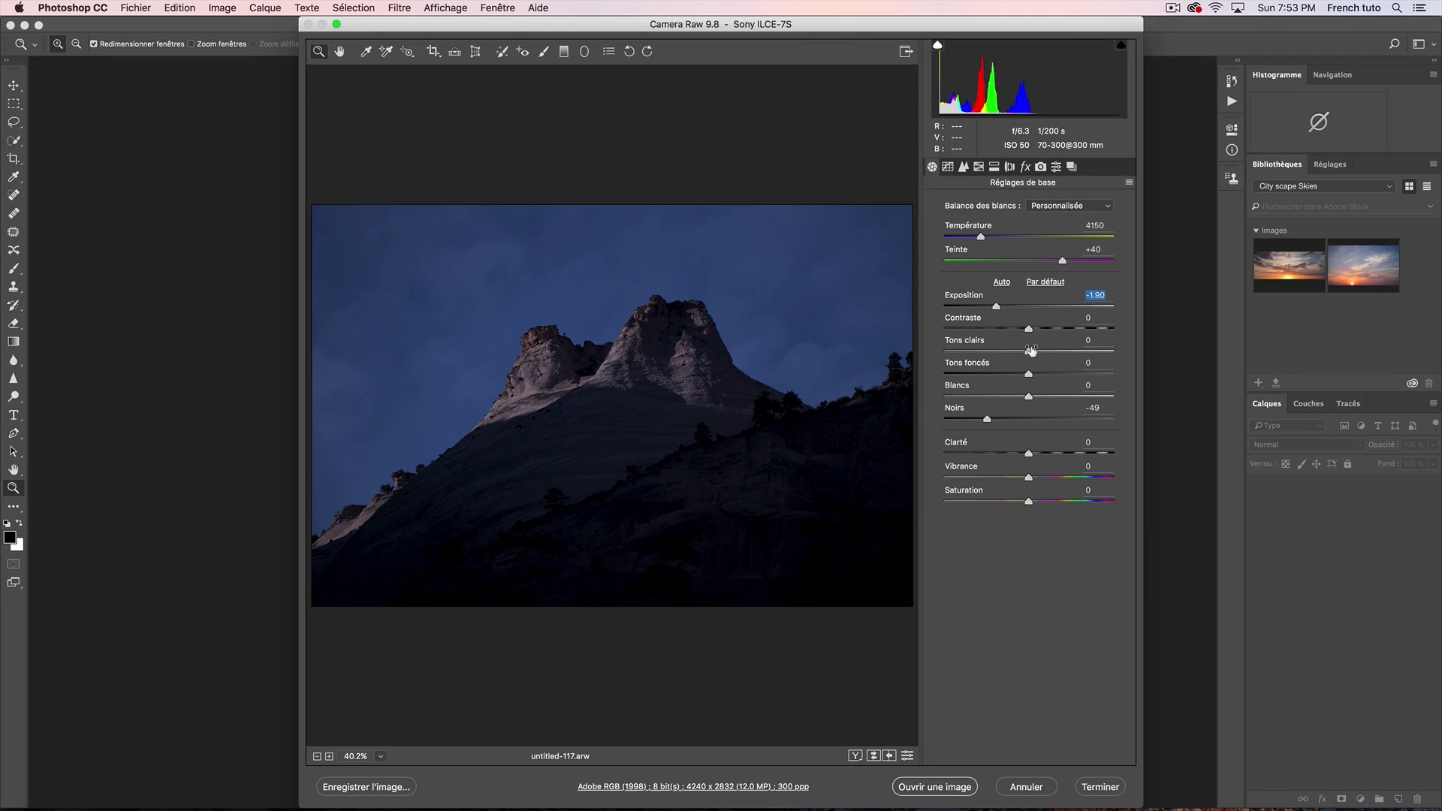
Set Tons clairs to -93, Noirs to -54, Contraste to +34, Exposition to -2.15 and Saturation to -24, then open the image in Photoshop
left_click_drag(1030, 353, 951, 353)
left_click_drag(987, 421, 983, 422)
left_click(1054, 329)
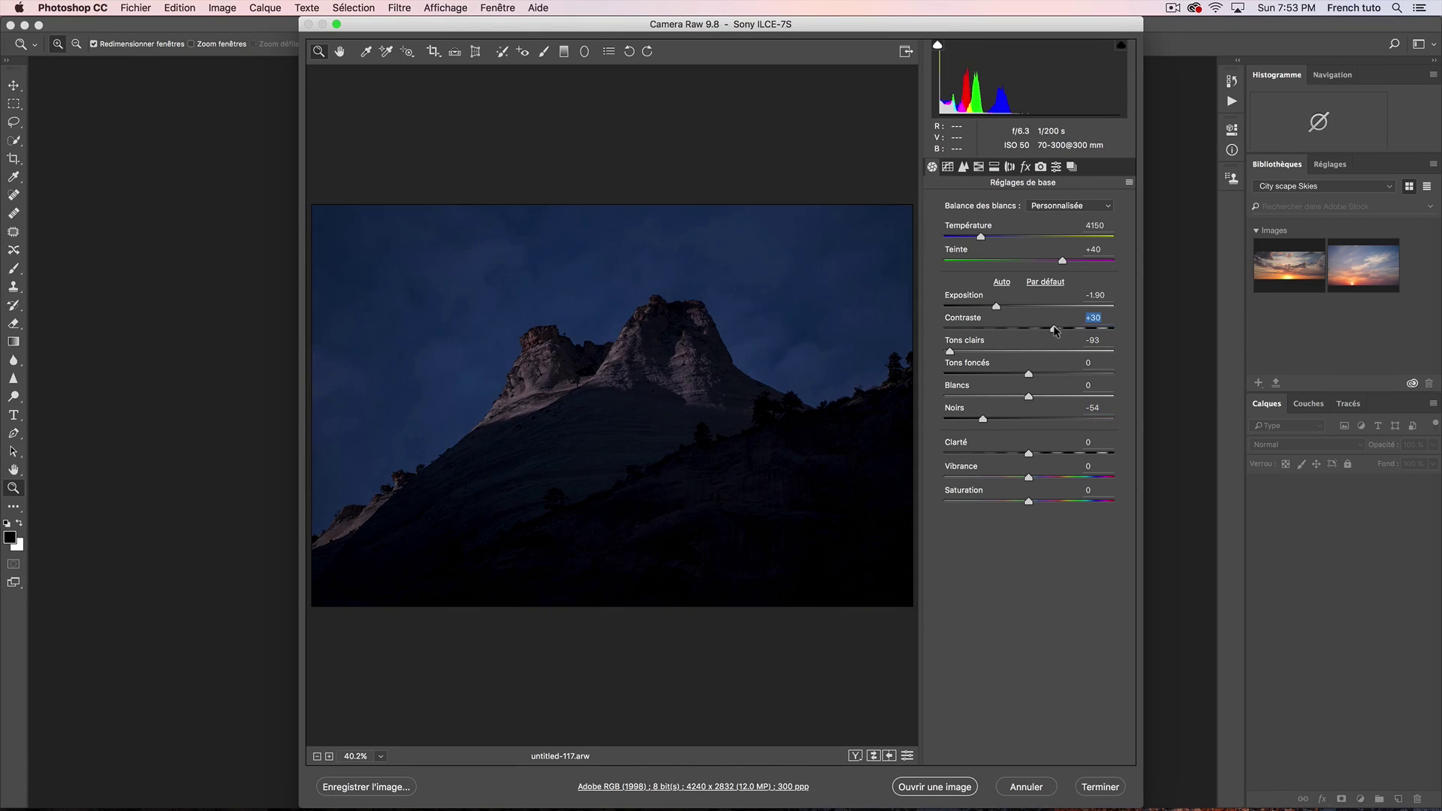
left_click_drag(1055, 328, 1057, 328)
left_click_drag(997, 308, 992, 308)
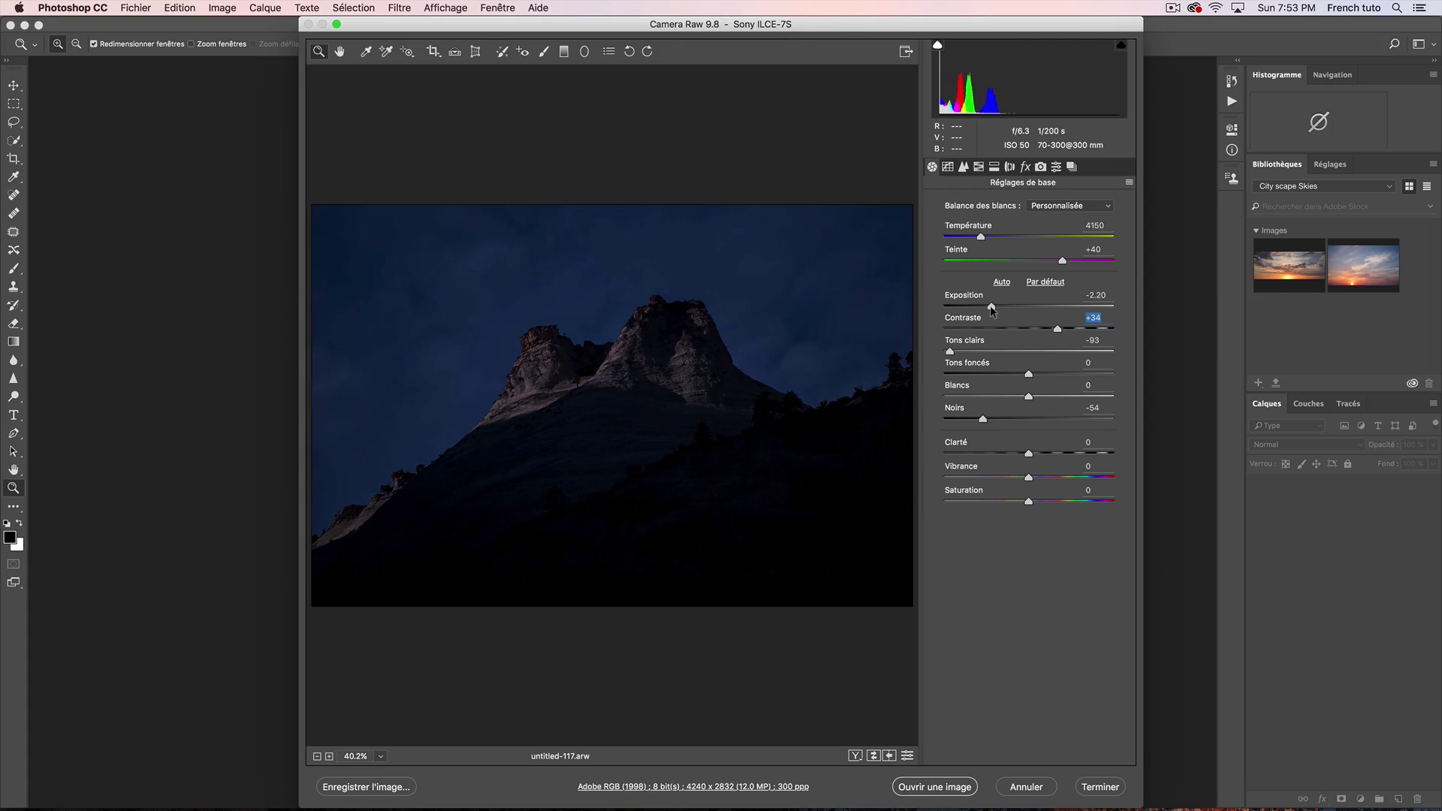
mouse_move(1029, 502)
left_mouse_down()
mouse_move(998, 502)
mouse_move(1010, 499)
left_mouse_up()
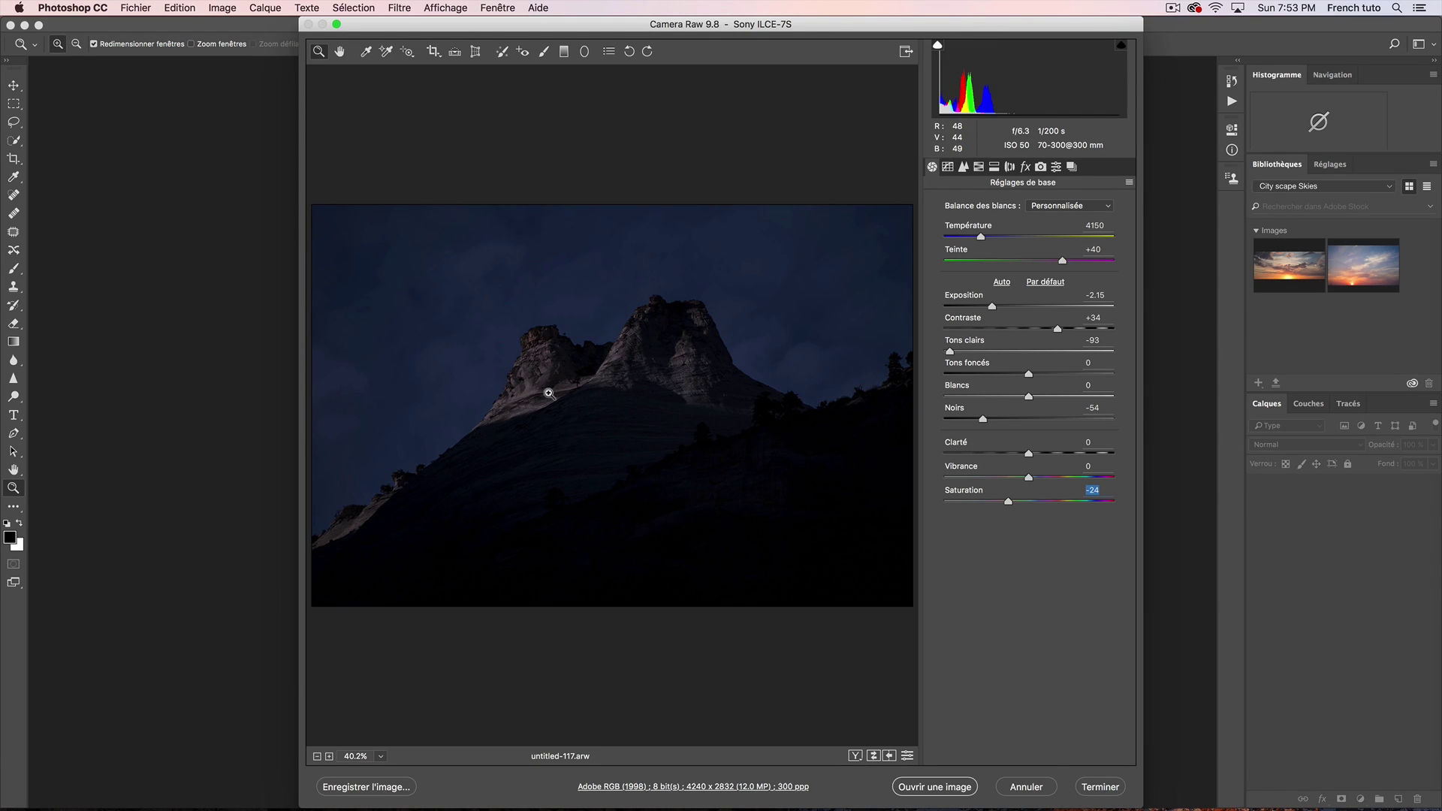
left_click(954, 787)
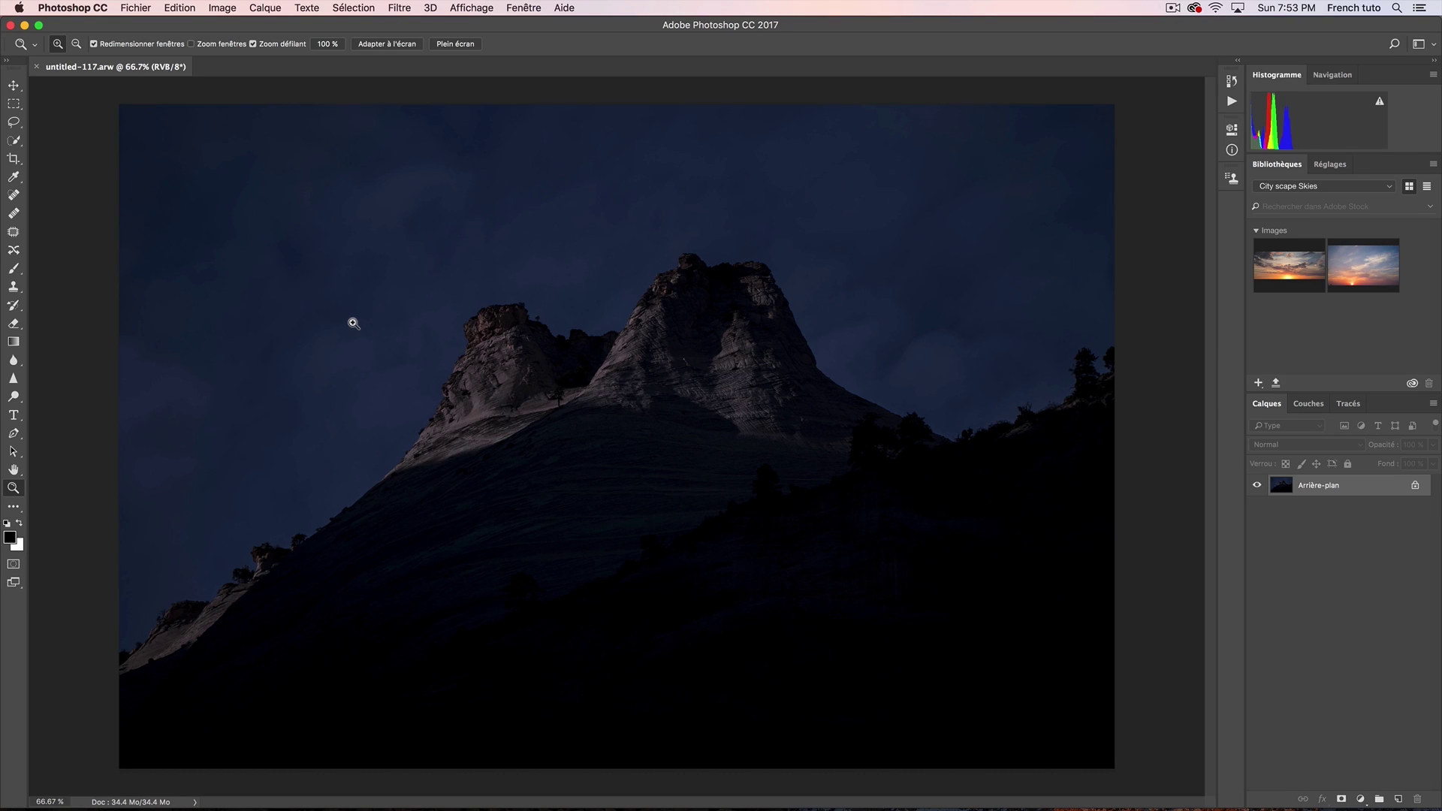
Switch to Adobe Bridge and open the full moon image untitled-12.tif in Photoshop
key("super+Tab")
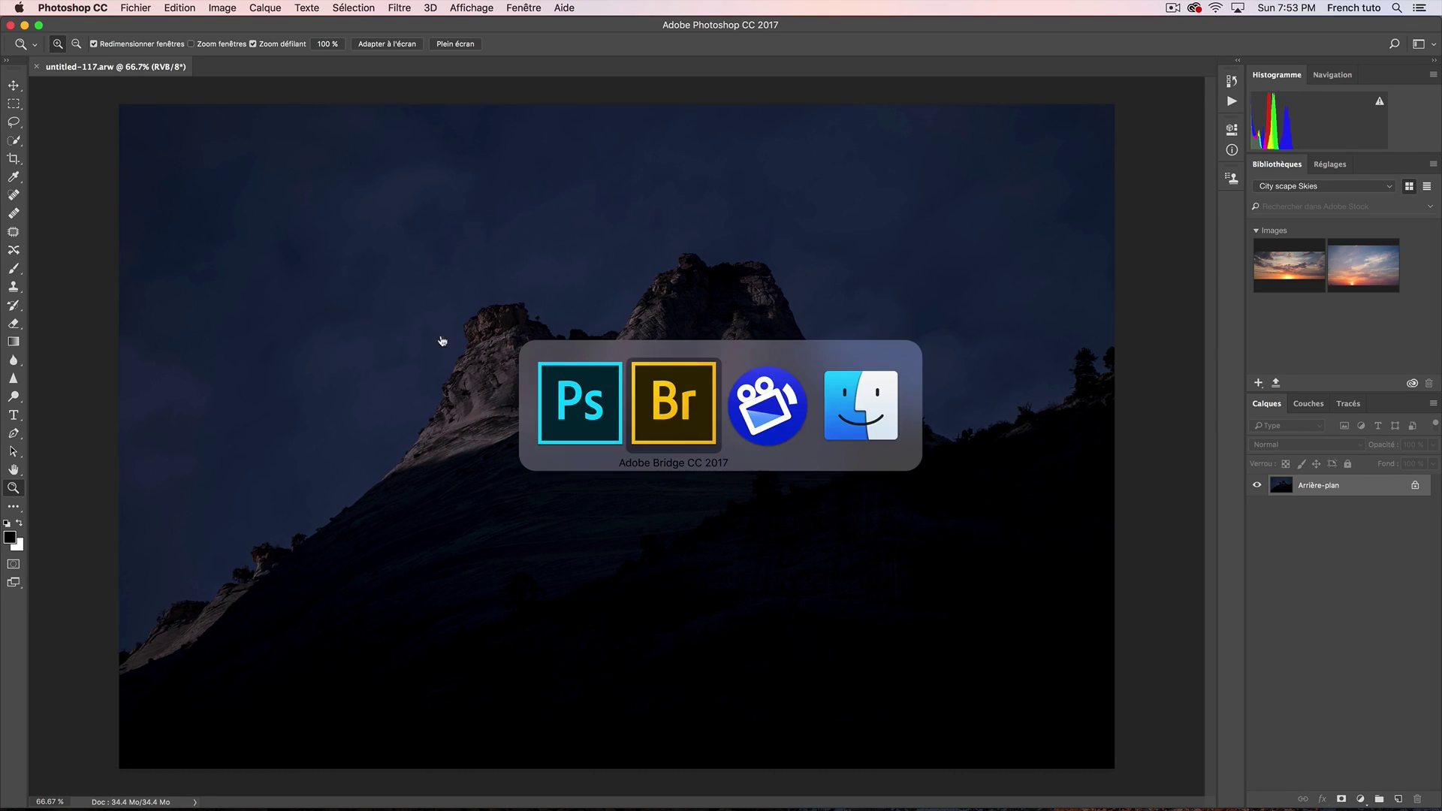
left_click(686, 408)
left_click(886, 313)
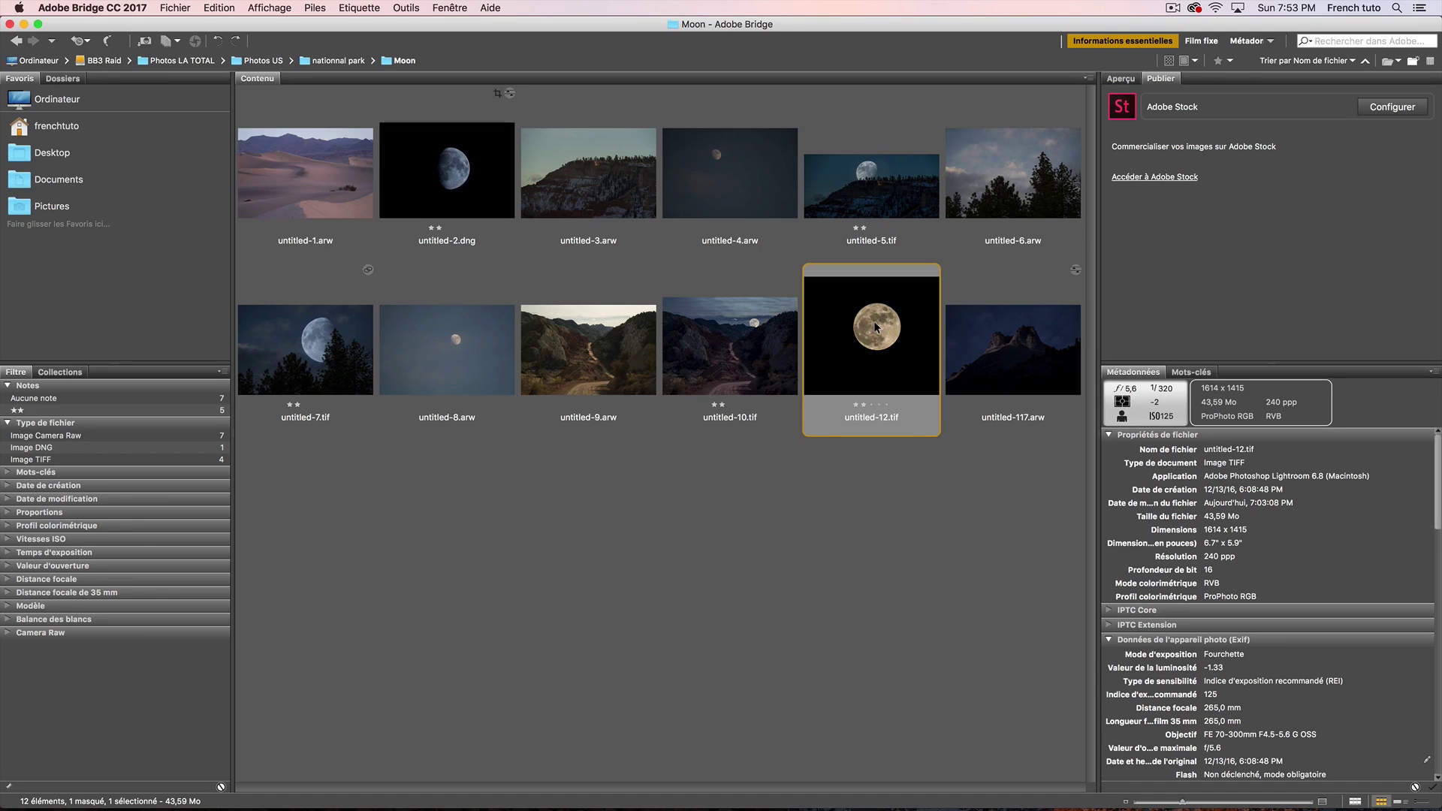
double_click(876, 326)
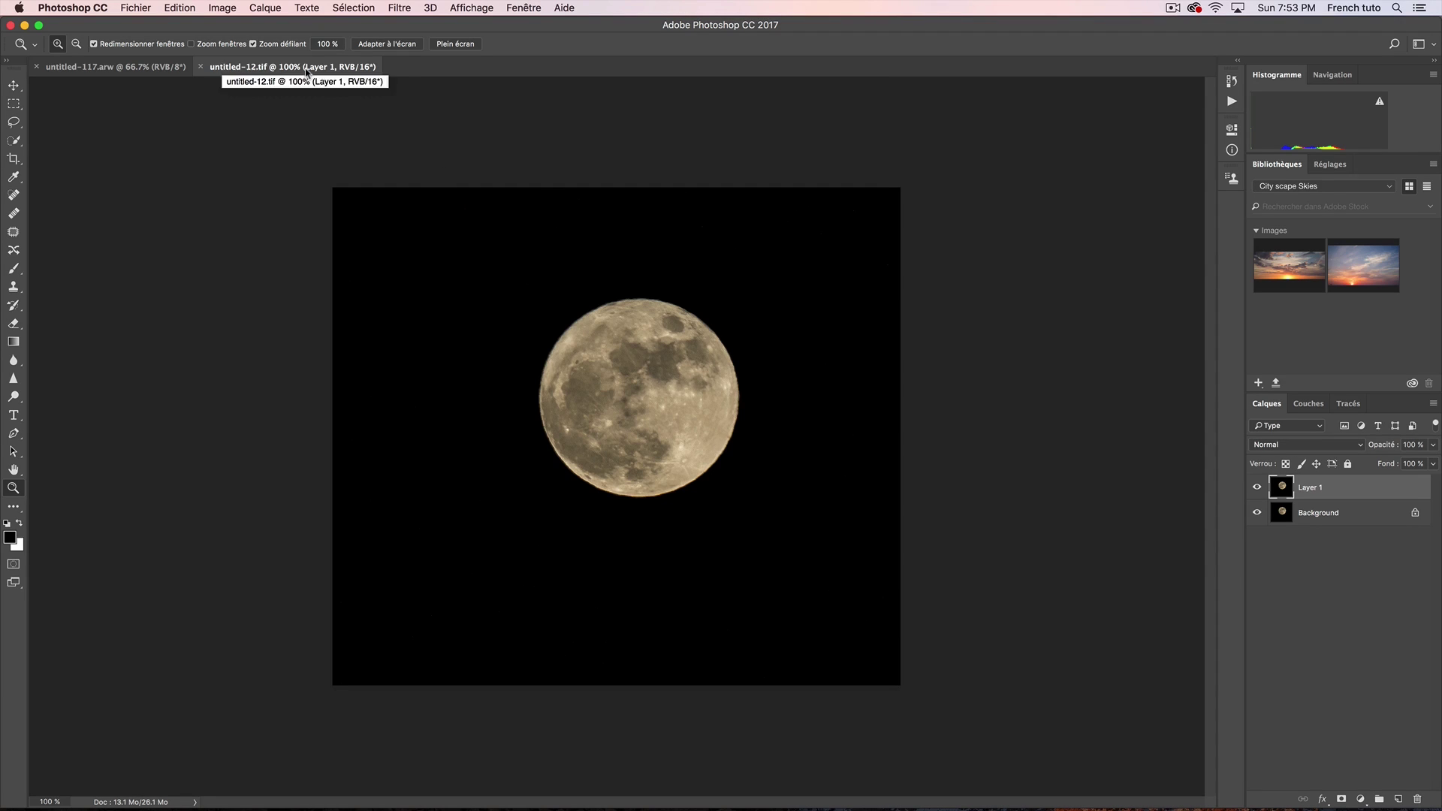
Move the moon layer from untitled-12.tif into the mountain document, accepting the depth and profile conversions, and place it over the peaks
left_click(154, 67)
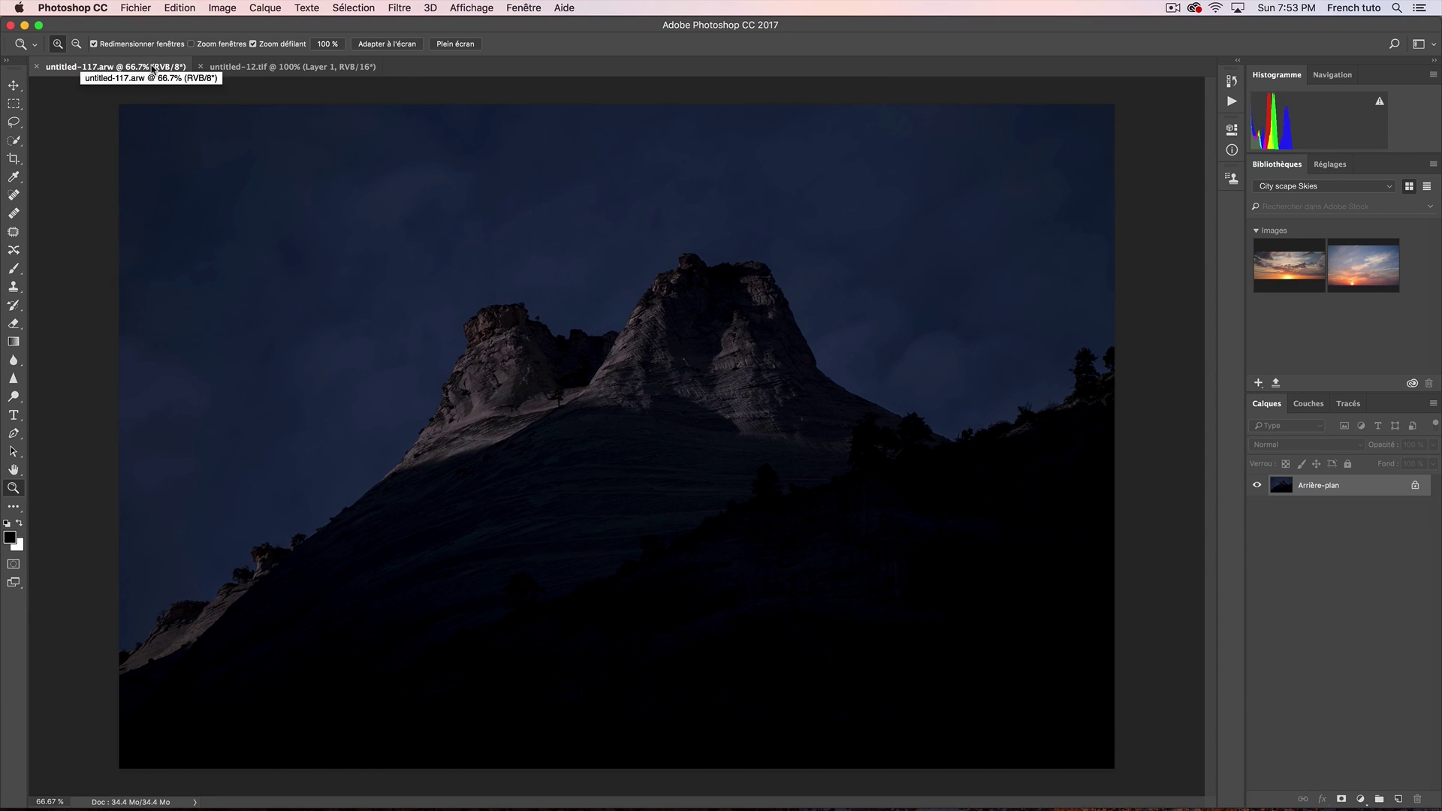
left_click(276, 69)
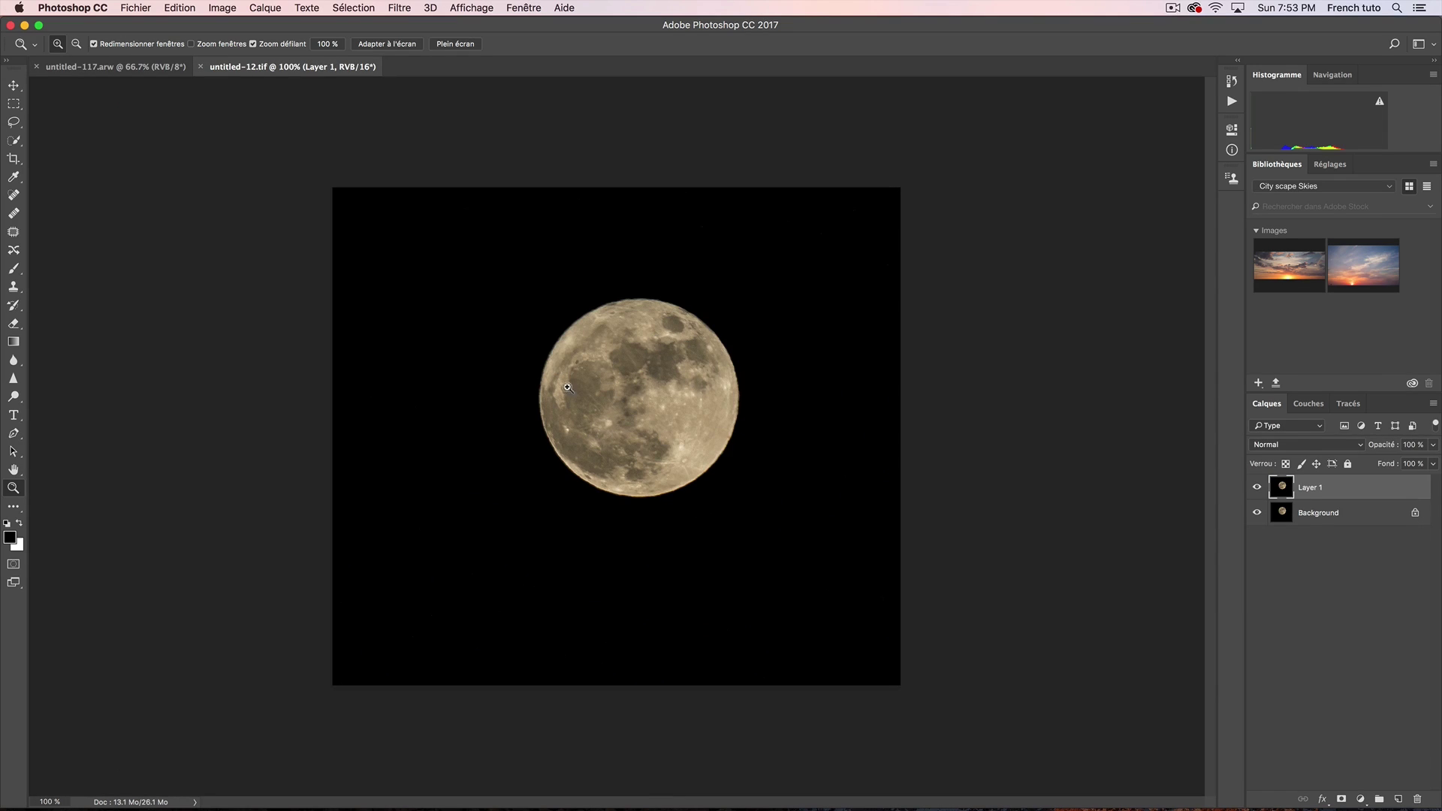
left_click(15, 87)
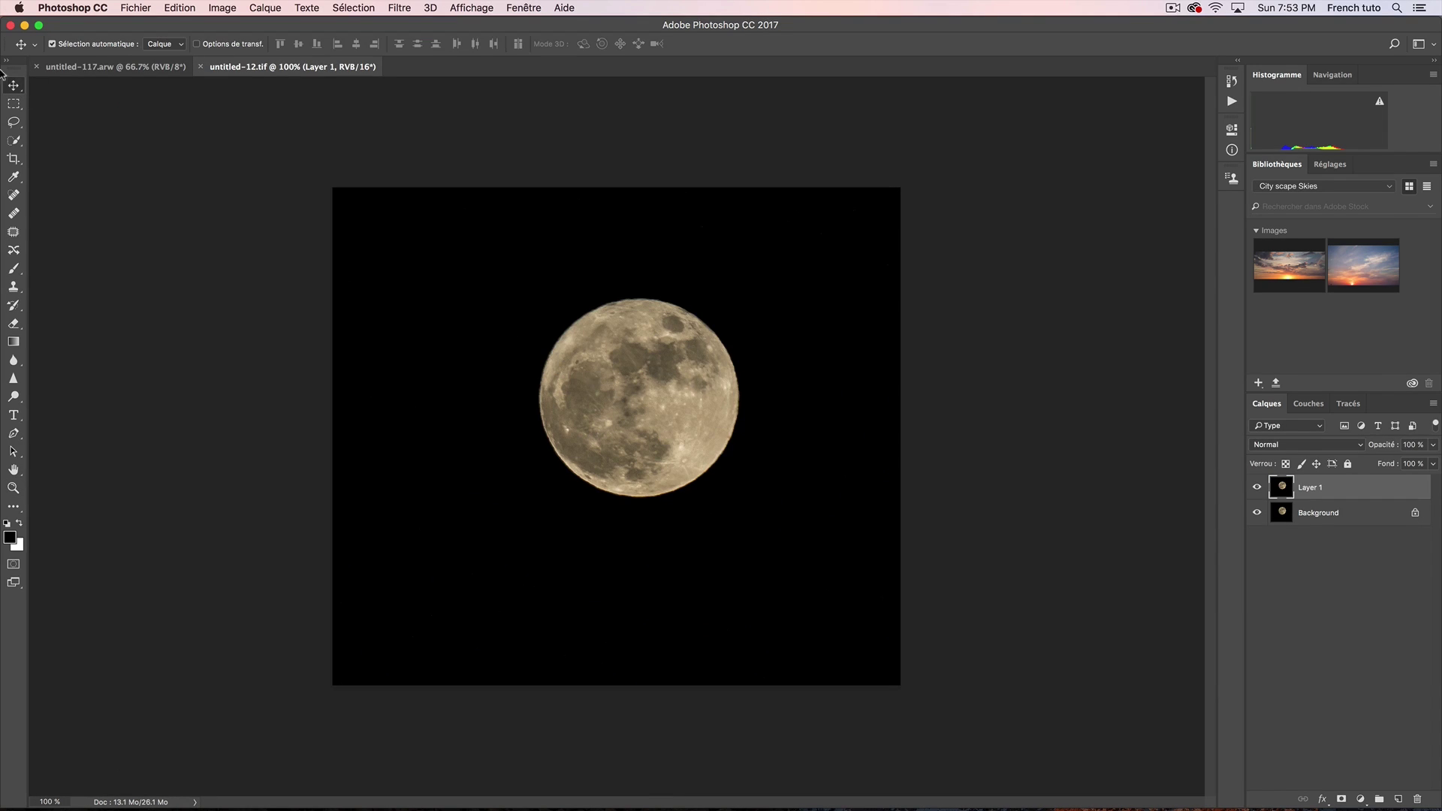
left_click_drag(631, 376, 552, 312)
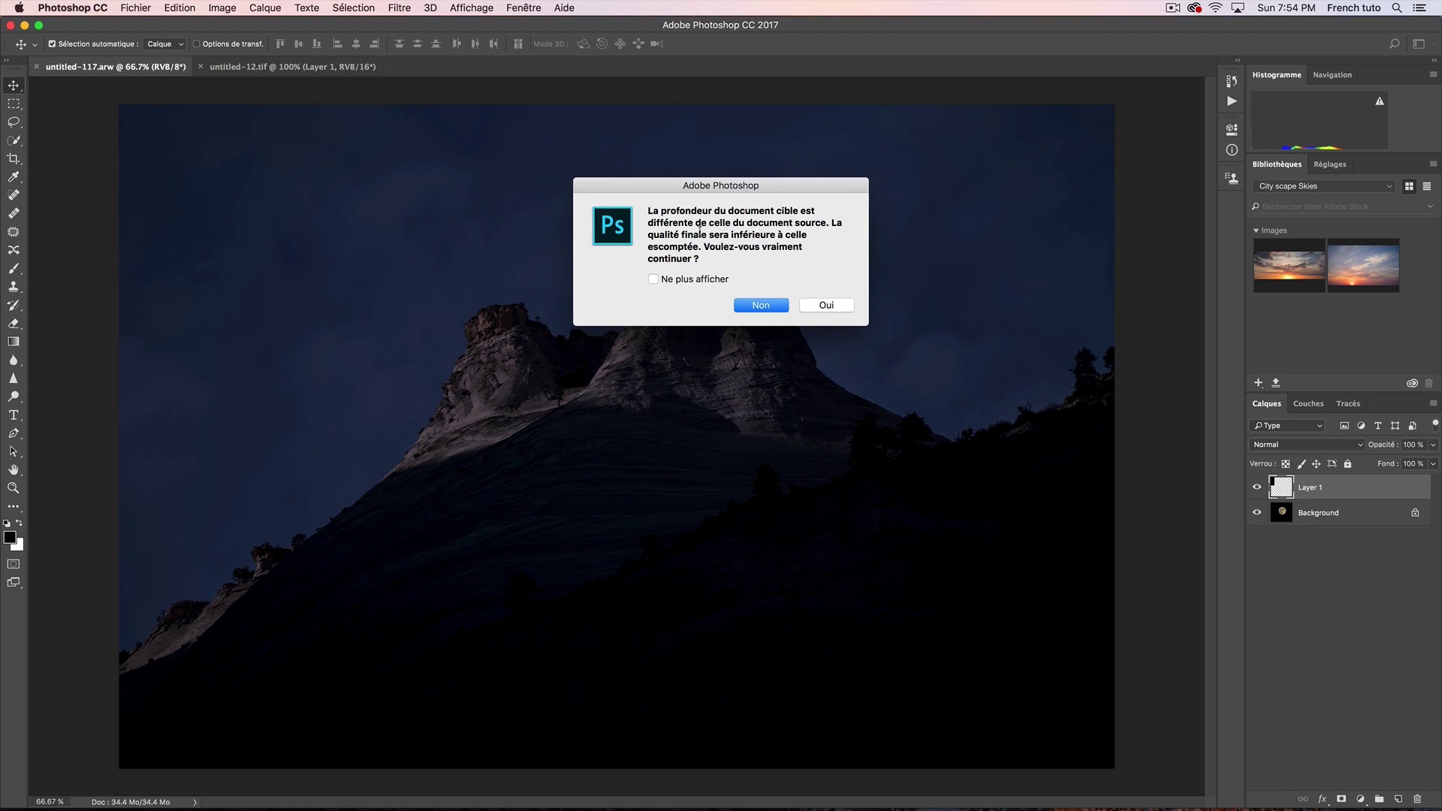
left_click(827, 305)
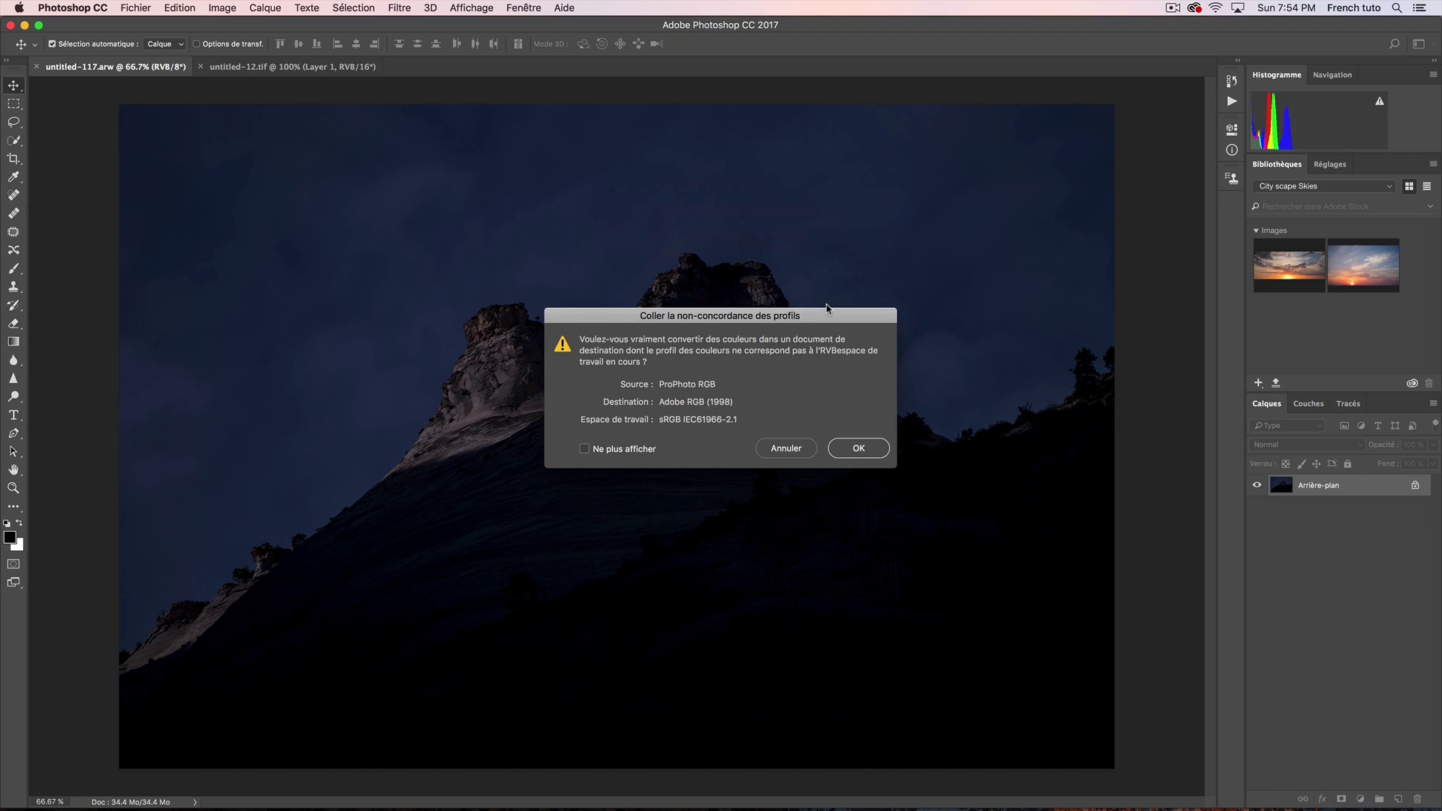
left_click(860, 451)
left_click_drag(560, 336, 625, 304)
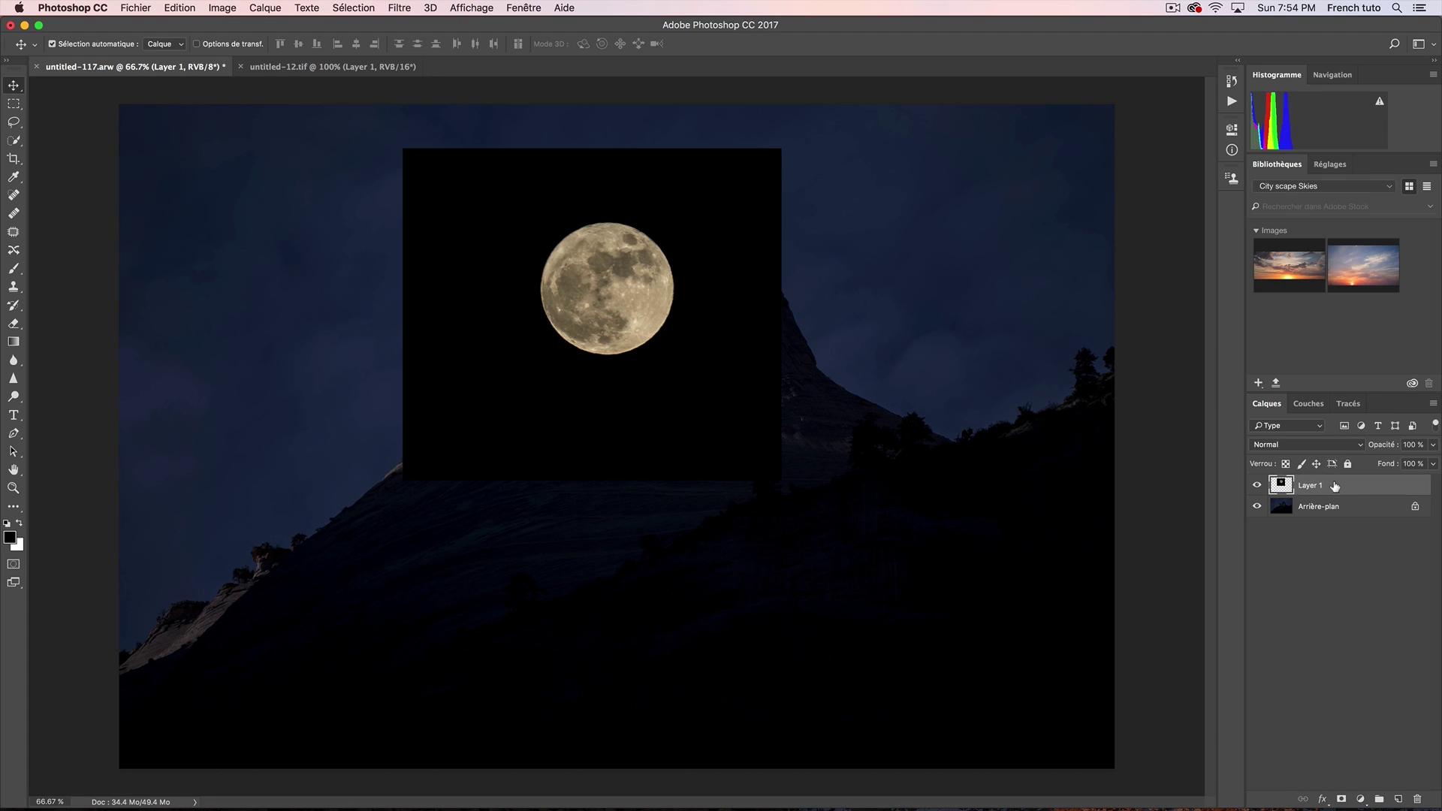
Set the moon layer's blend mode to Superposition and nudge the moon into the gap between the peaks
left_click(1311, 445)
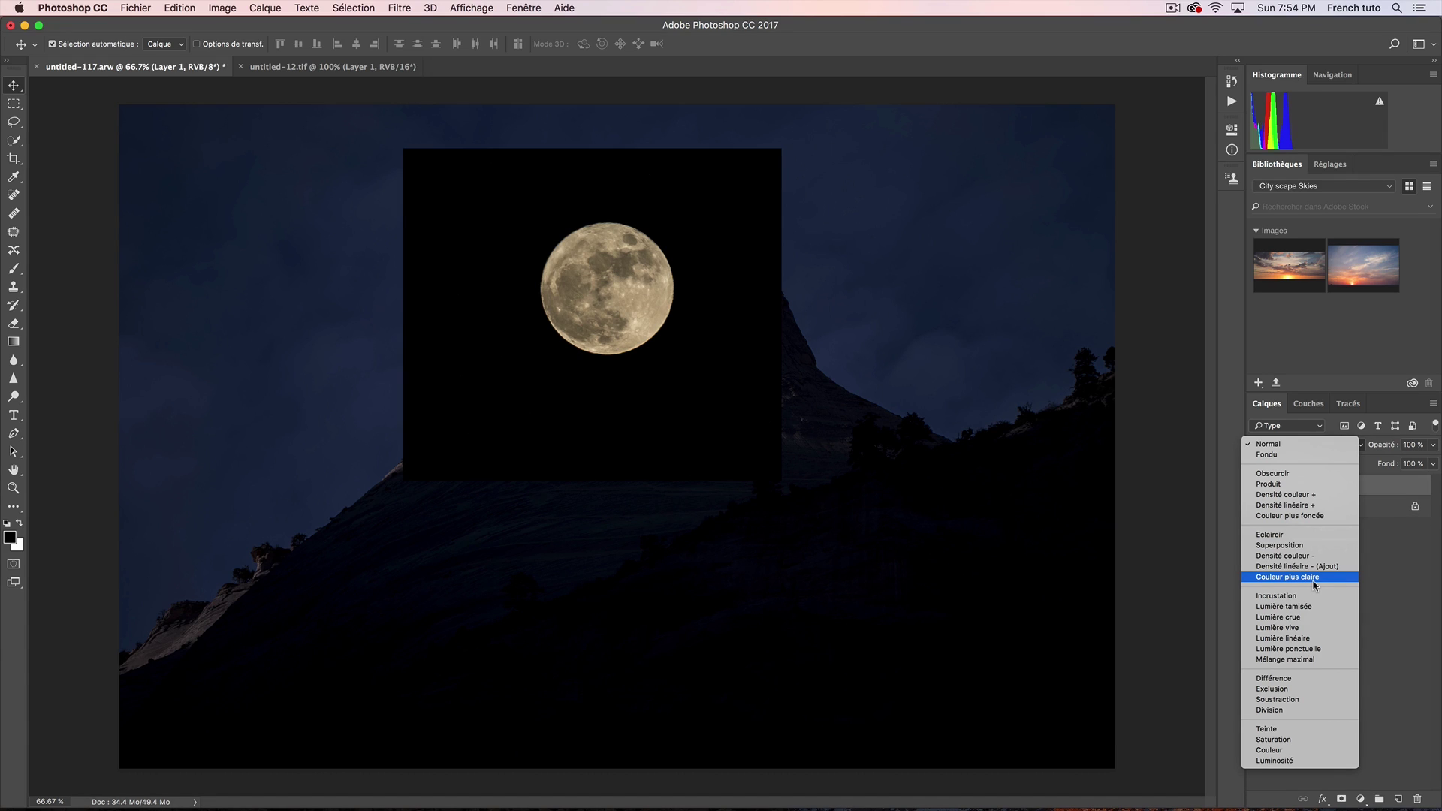
left_click(1316, 547)
mouse_move(611, 314)
left_mouse_down()
mouse_move(755, 344)
mouse_move(670, 252)
mouse_move(547, 259)
mouse_move(561, 321)
mouse_move(636, 285)
mouse_move(609, 274)
mouse_move(597, 295)
mouse_move(624, 282)
mouse_move(627, 298)
mouse_move(599, 310)
left_mouse_up()
Enlarge the moon to roughly twice its size with free transform and reposition it behind the two peaks
left_click(136, 8)
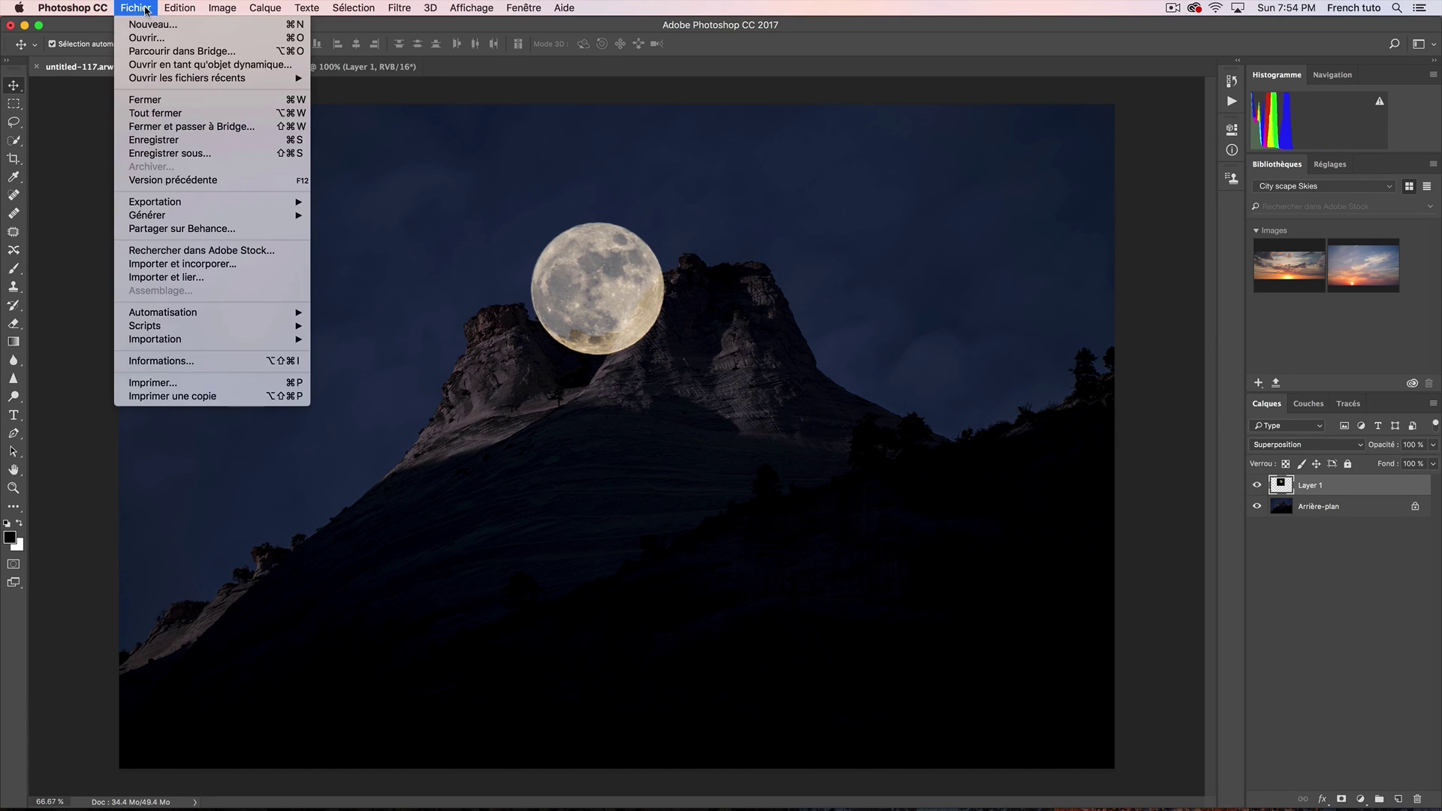
mouse_move(174, 8)
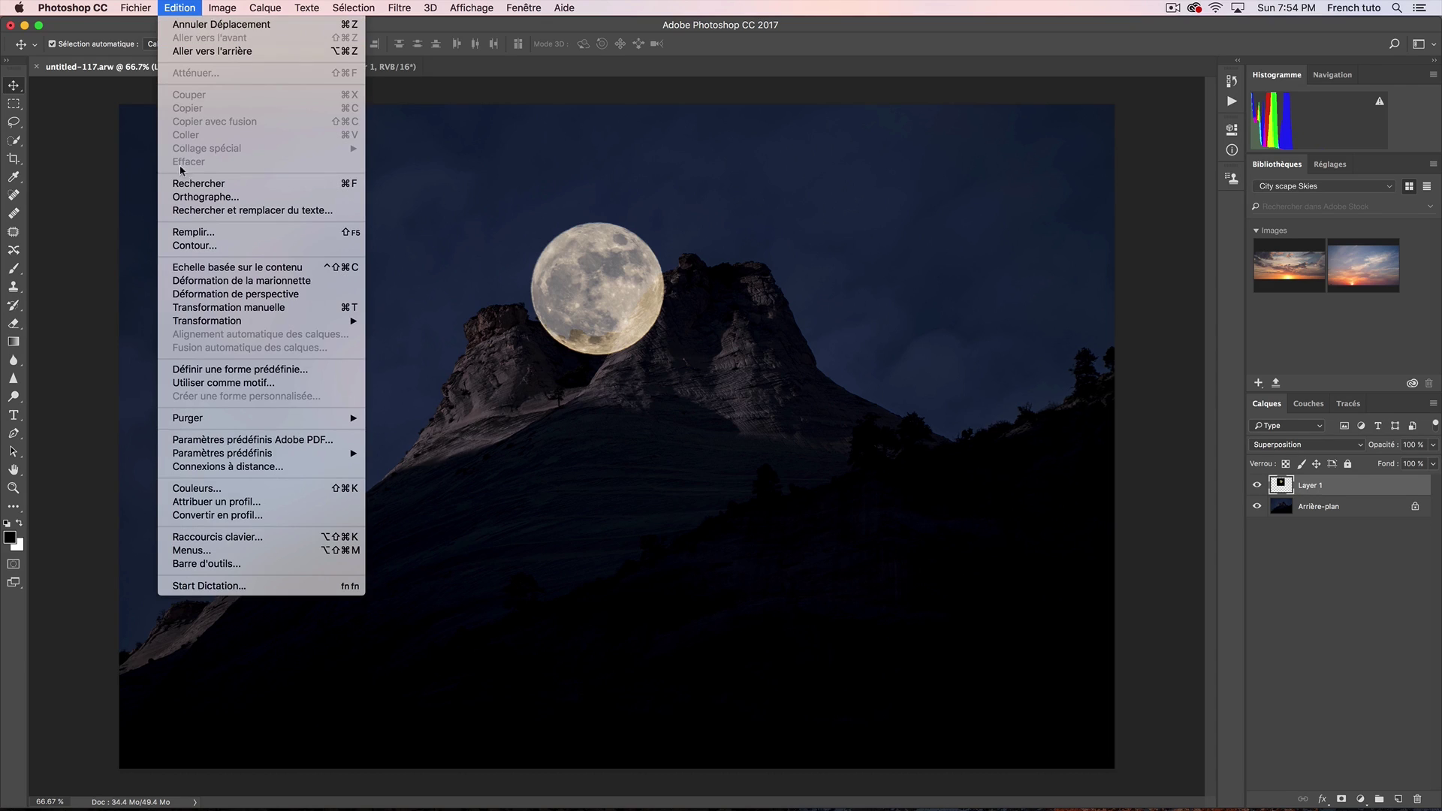
left_click(209, 309)
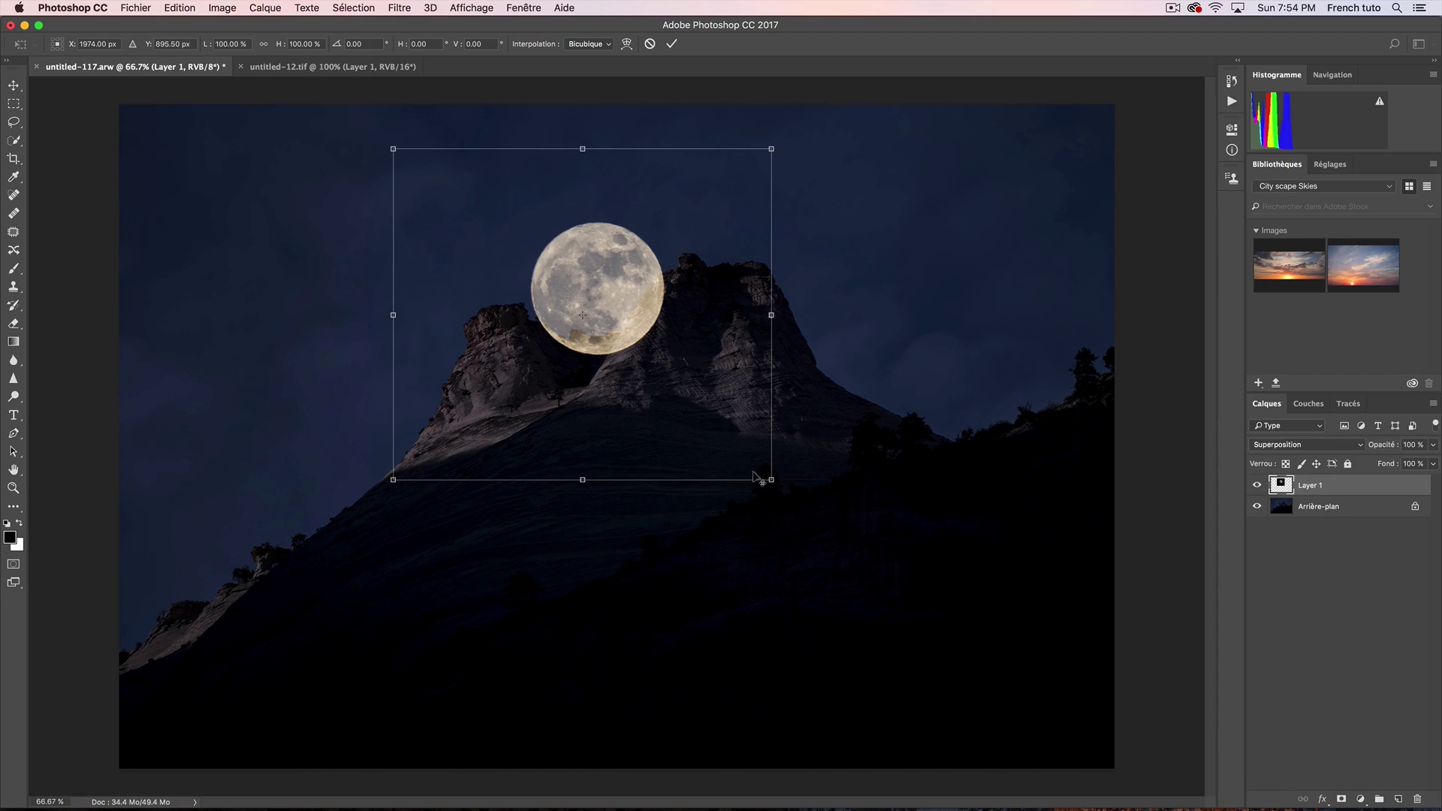
left_click_drag(771, 480, 962, 661)
mouse_move(677, 315)
left_mouse_down()
mouse_move(781, 304)
mouse_move(728, 284)
mouse_move(688, 303)
left_mouse_up()
key("Return")
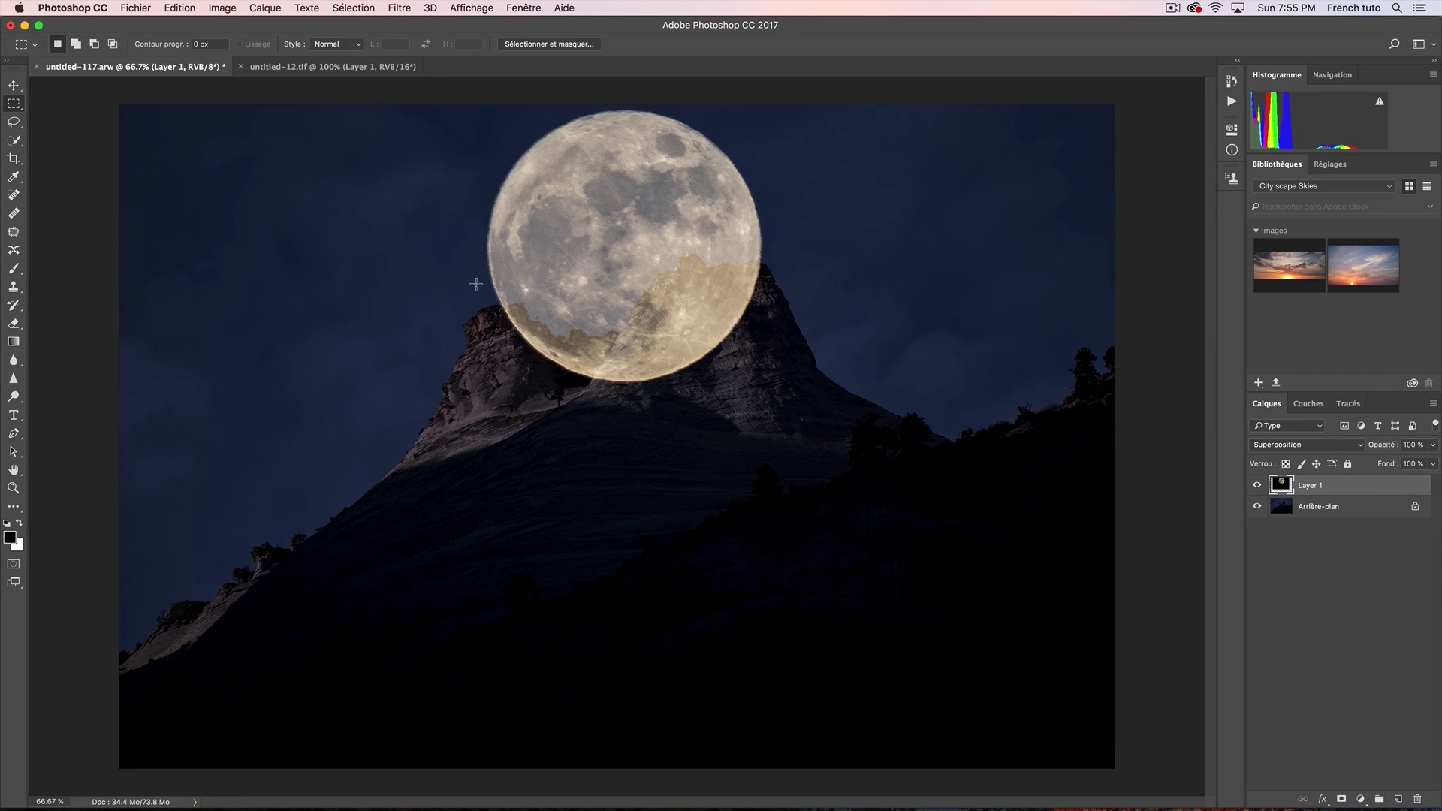
Hide the moon layer and select the whole sky on the background layer with the Quick Selection tool
left_click(1257, 487)
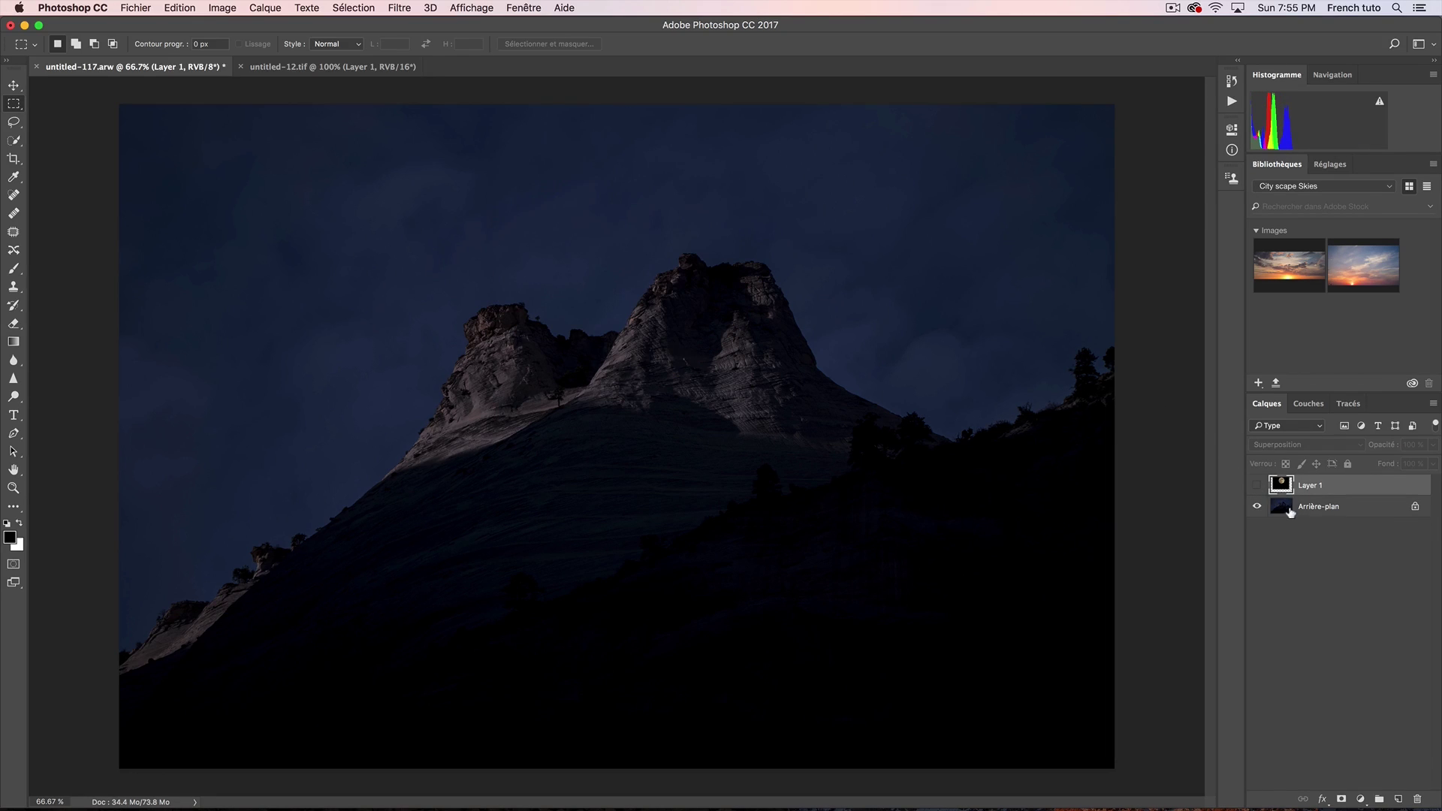
left_click(1291, 509)
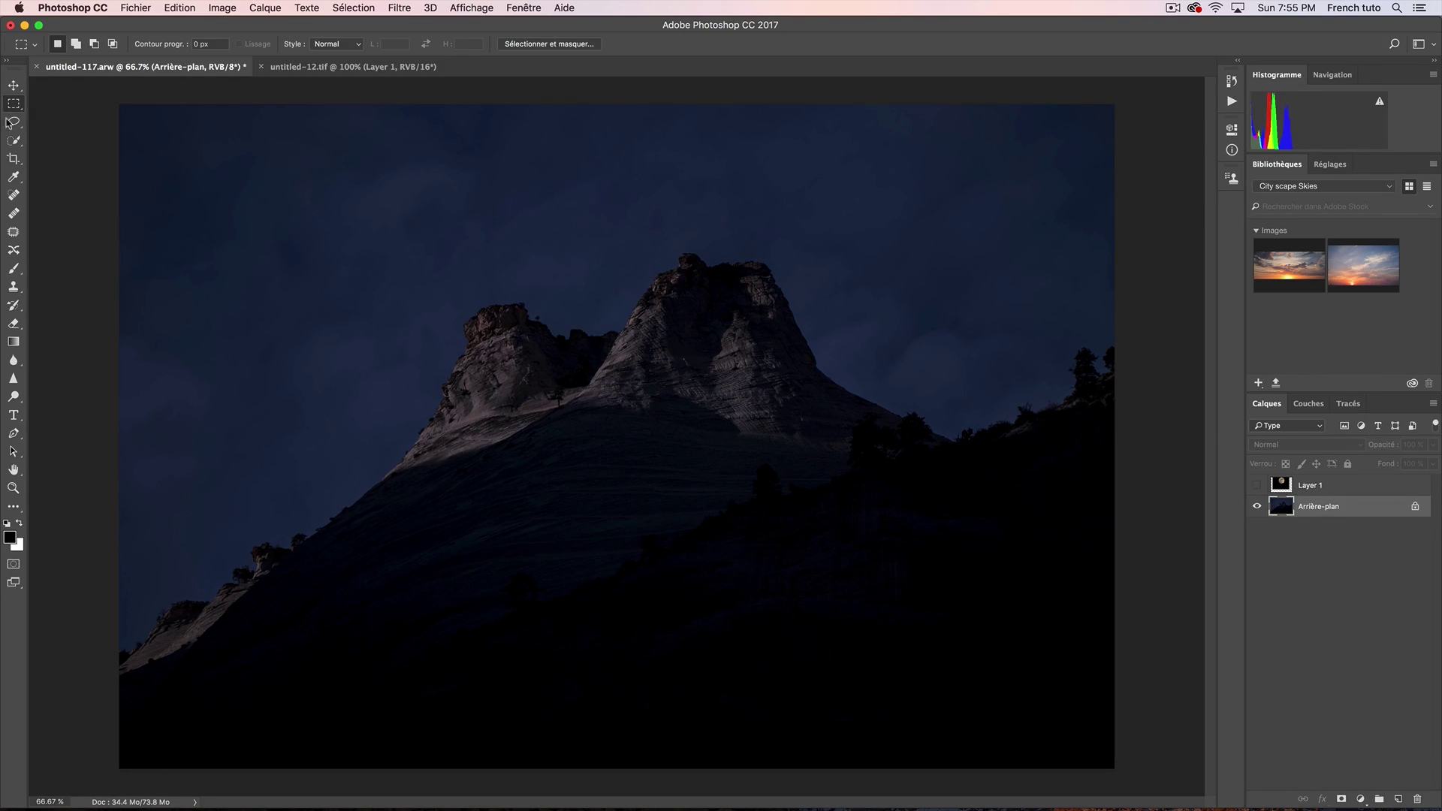
left_click(14, 141)
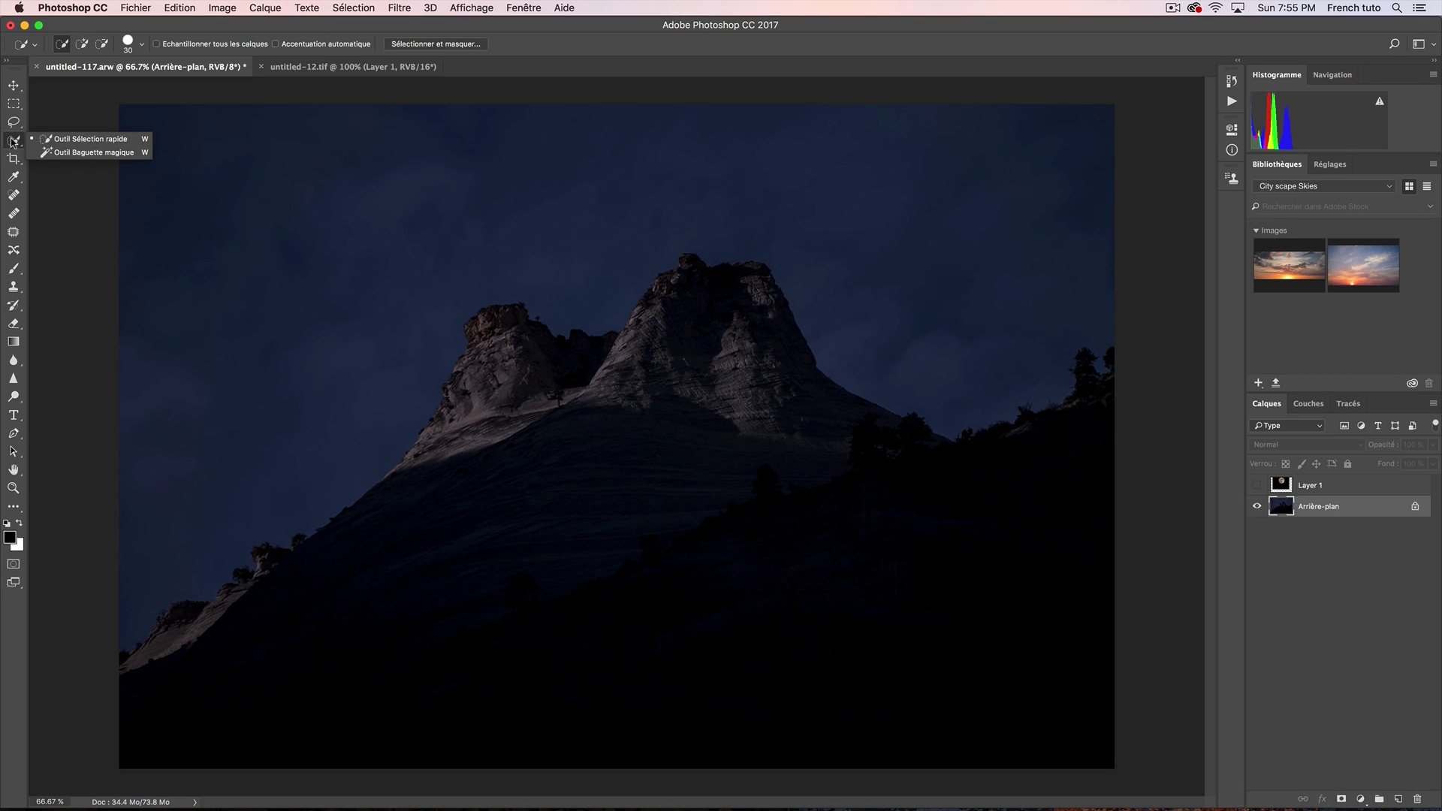
left_click(136, 141)
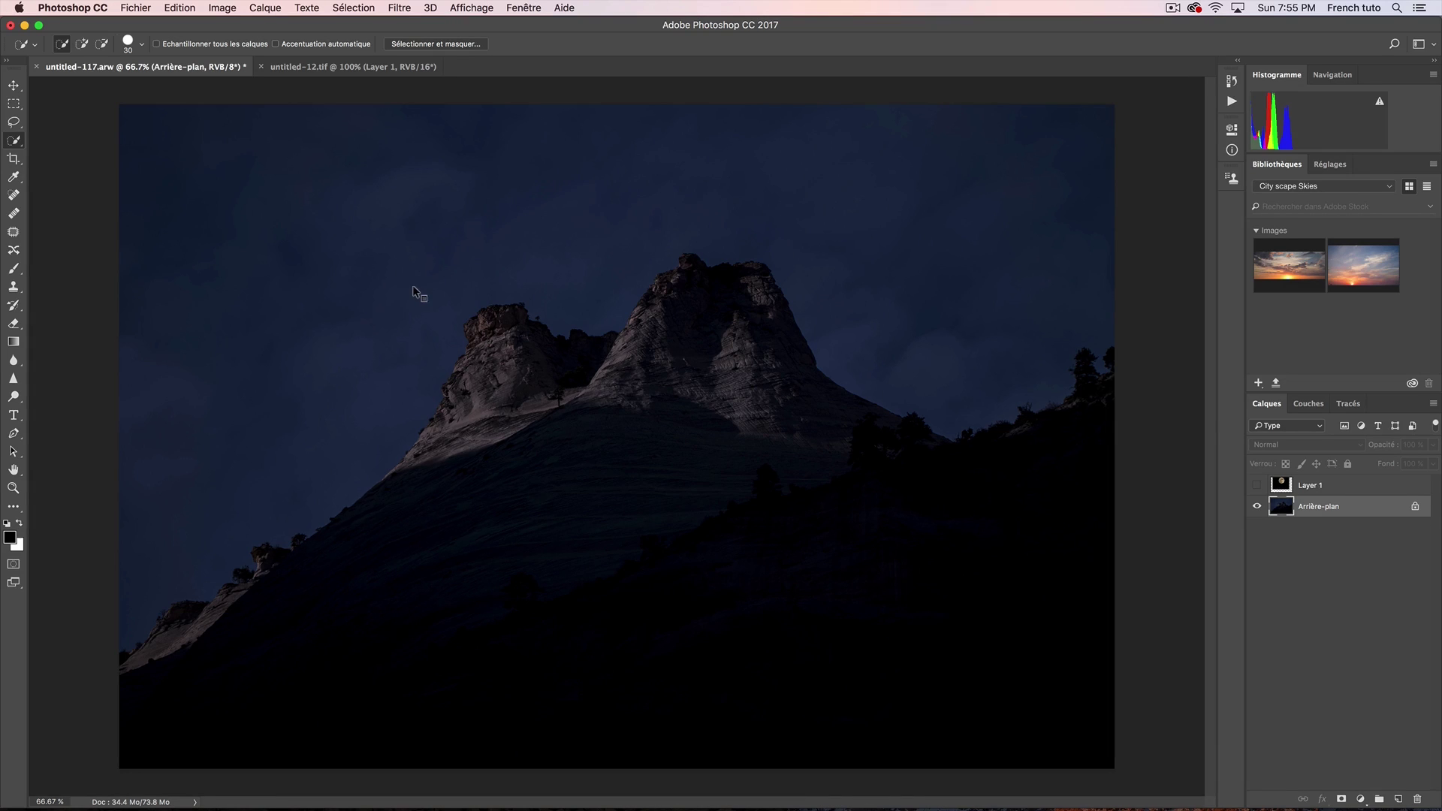
mouse_move(384, 277)
left_mouse_down()
mouse_move(508, 247)
mouse_move(473, 246)
left_mouse_up()
left_click_drag(290, 334, 414, 248)
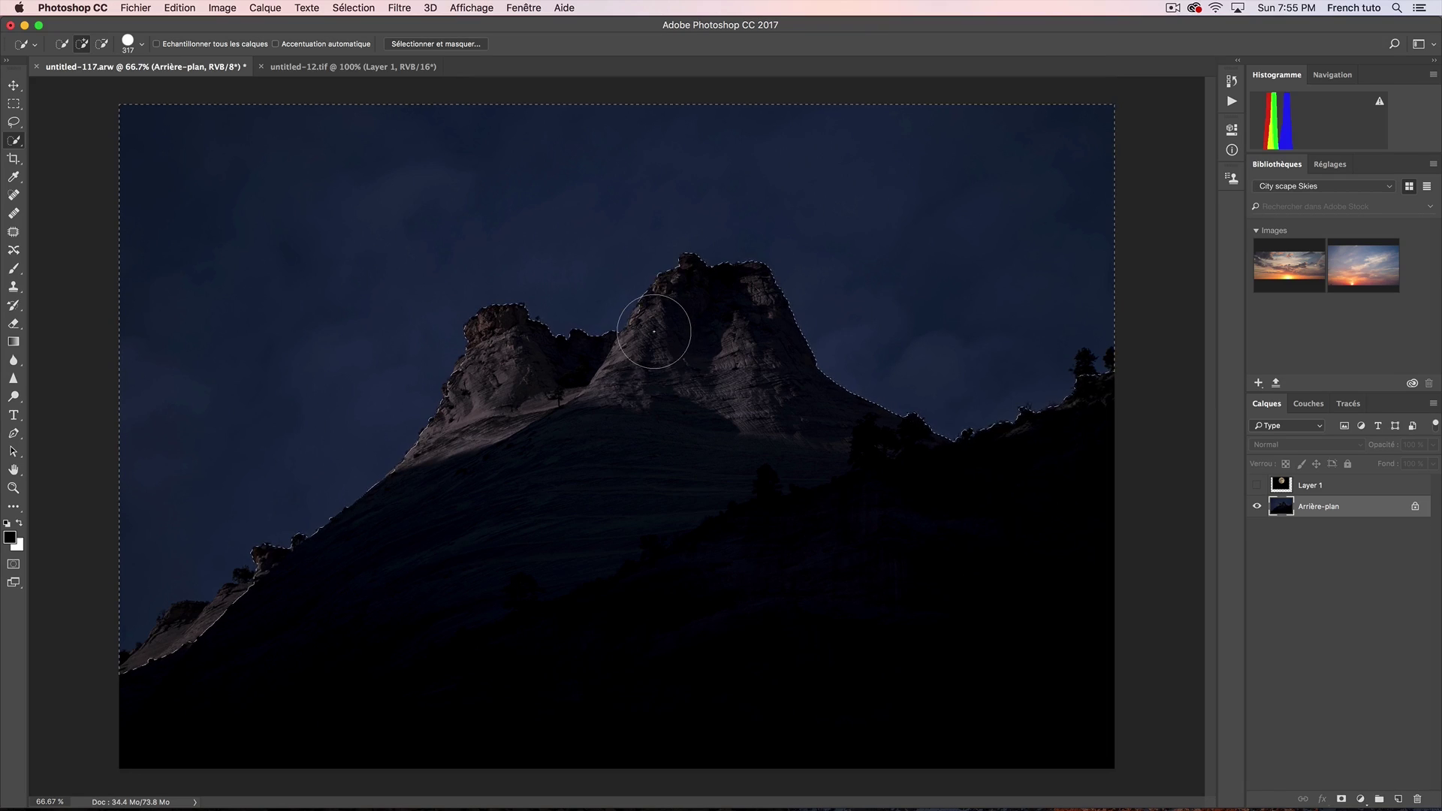
key("alt")
Open Select and Mask and refine the sky selection along the rocky ridge and trees with the edge refinement brush, enlarged to 58 px
left_click(428, 44)
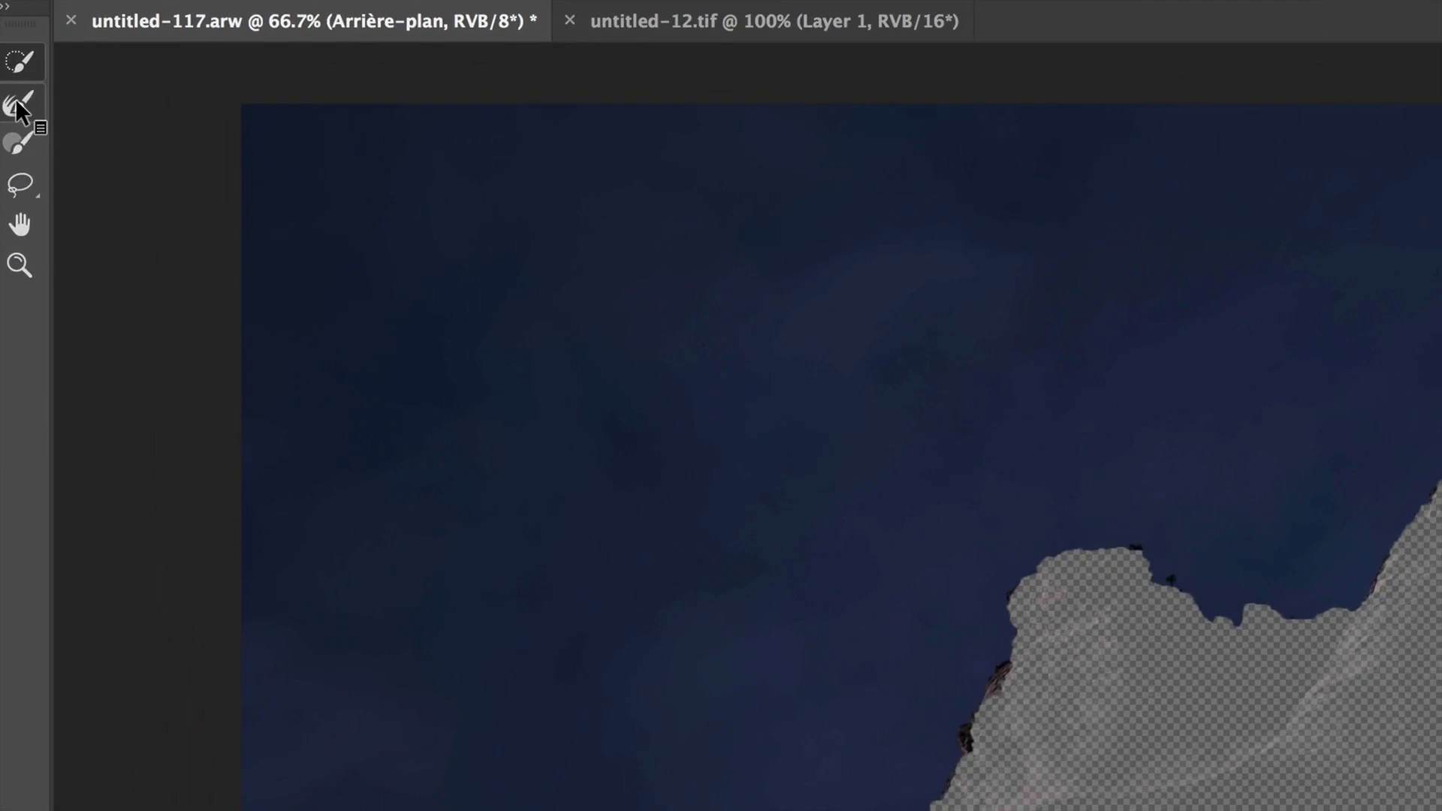
left_click(10, 106)
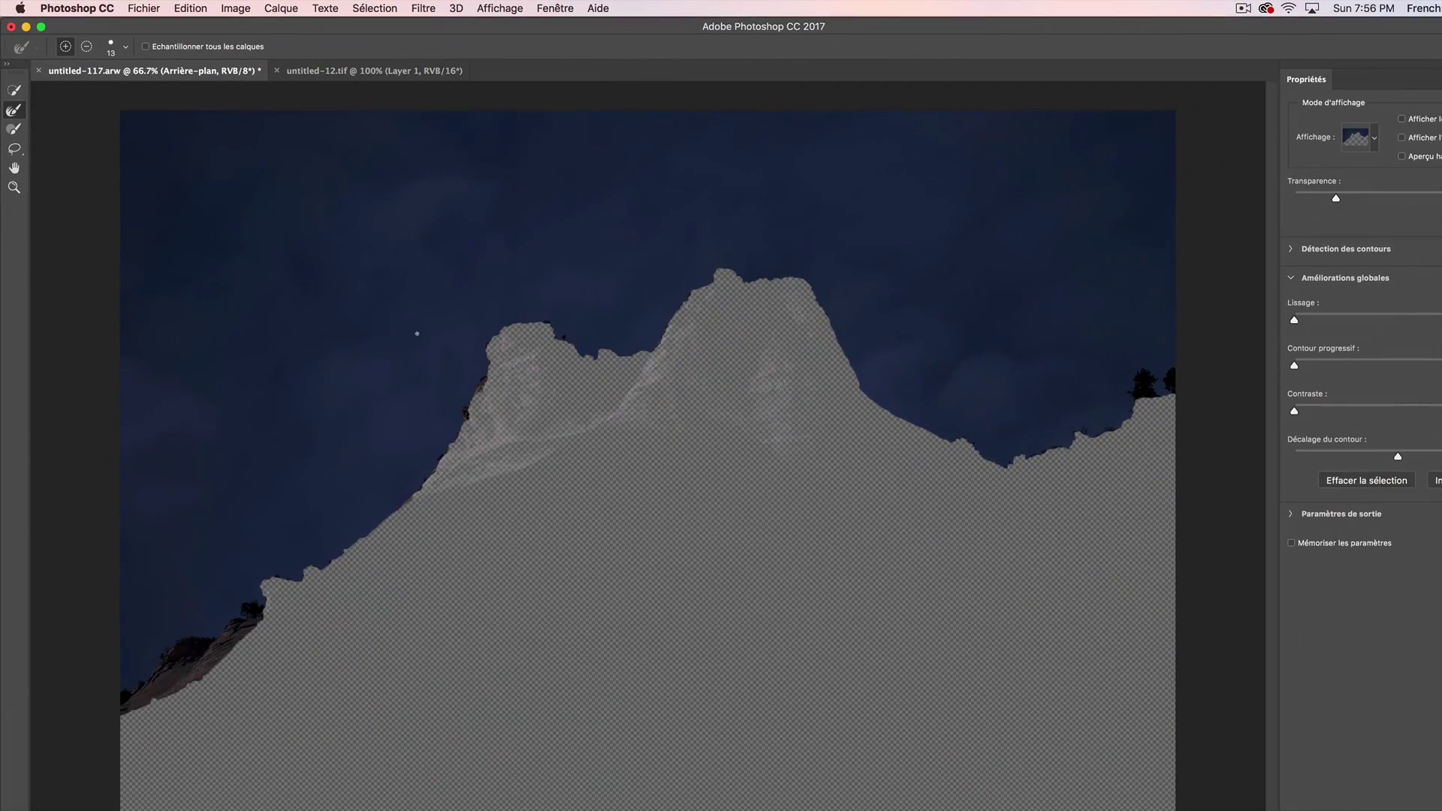
mouse_move(459, 343)
left_mouse_down()
mouse_move(471, 343)
mouse_move(445, 324)
left_mouse_up()
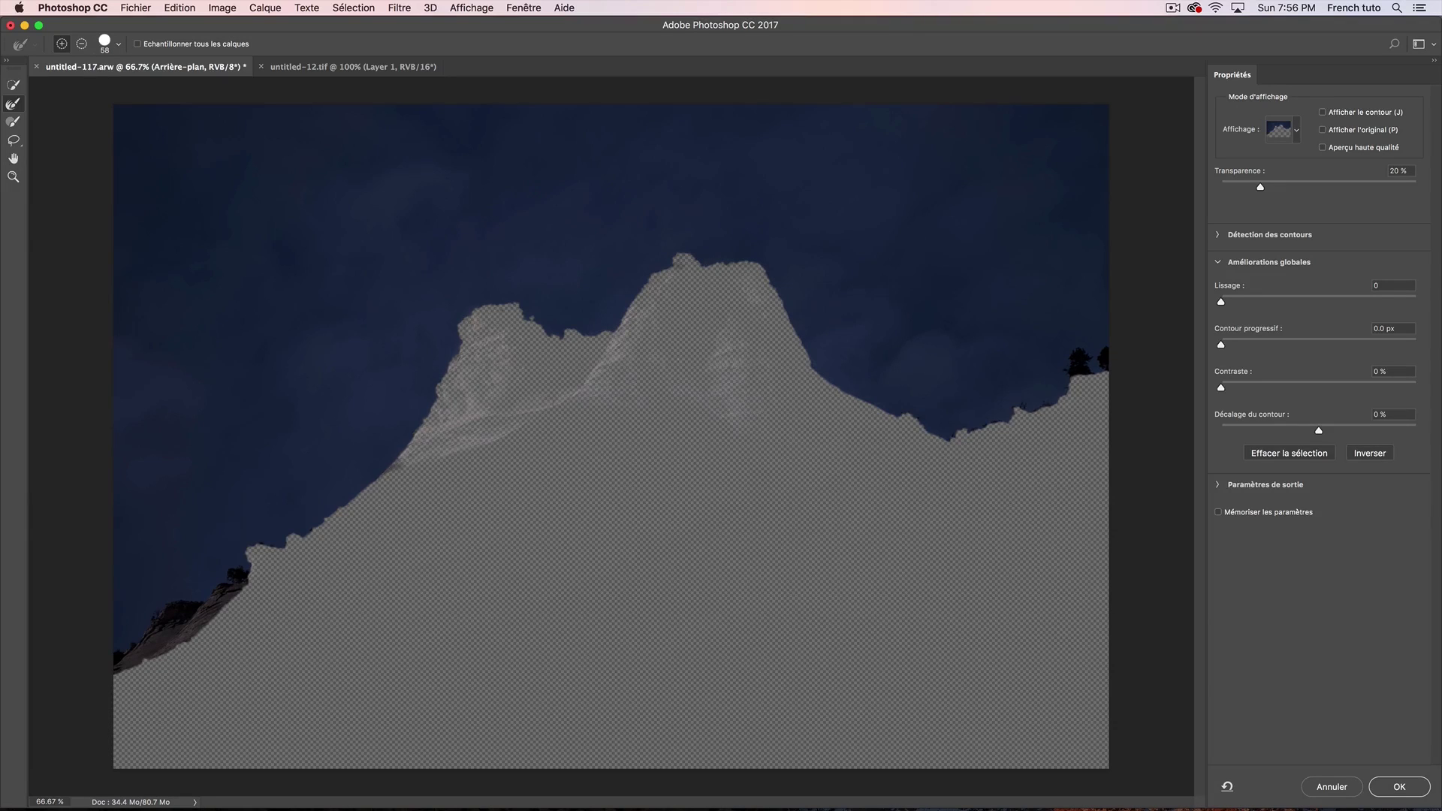
left_click_drag(1073, 363, 1104, 358)
Check the refined mask in the Incrustation, Sur noir and Sur blanc views, ending in the Noir et blanc view
left_click(1290, 132)
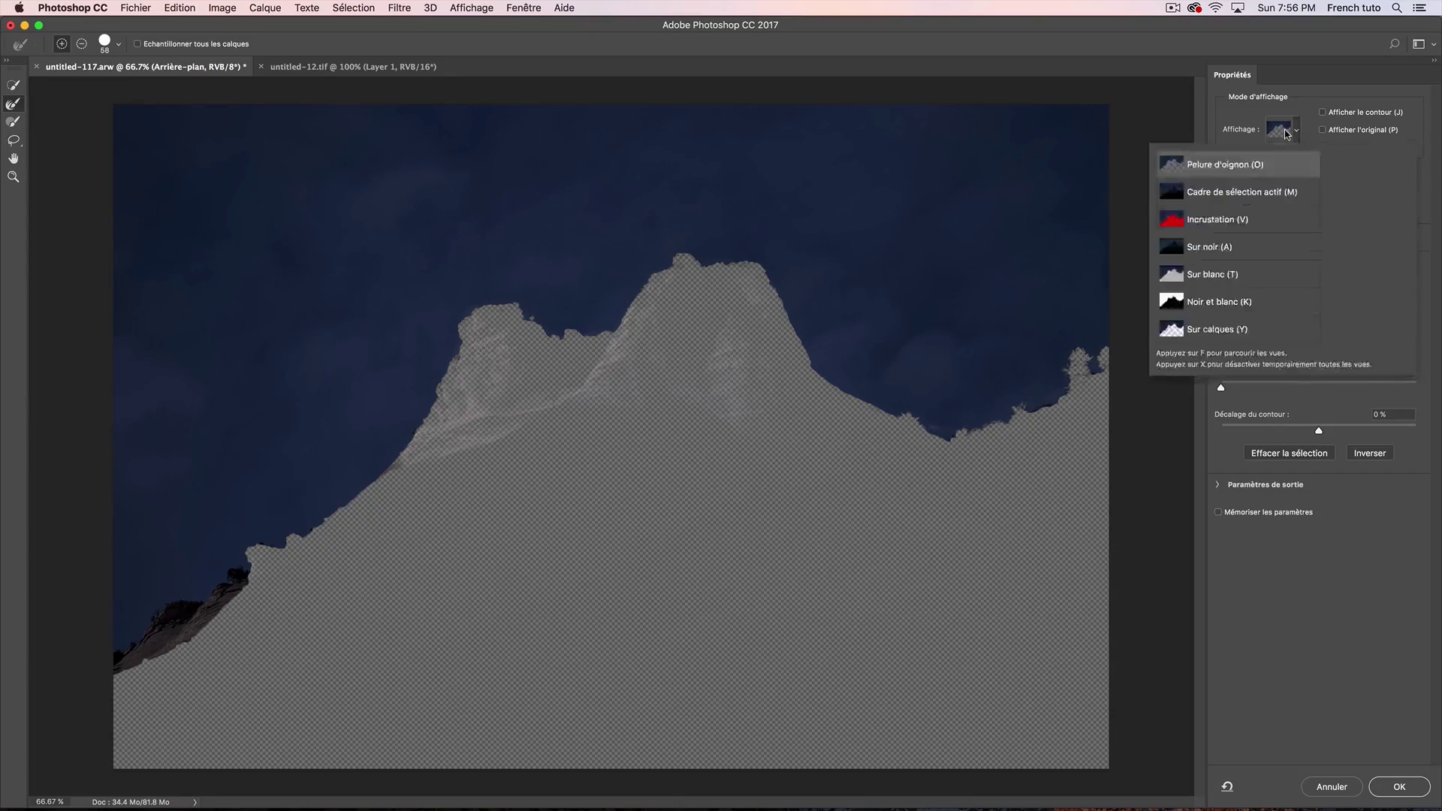
left_click(1261, 218)
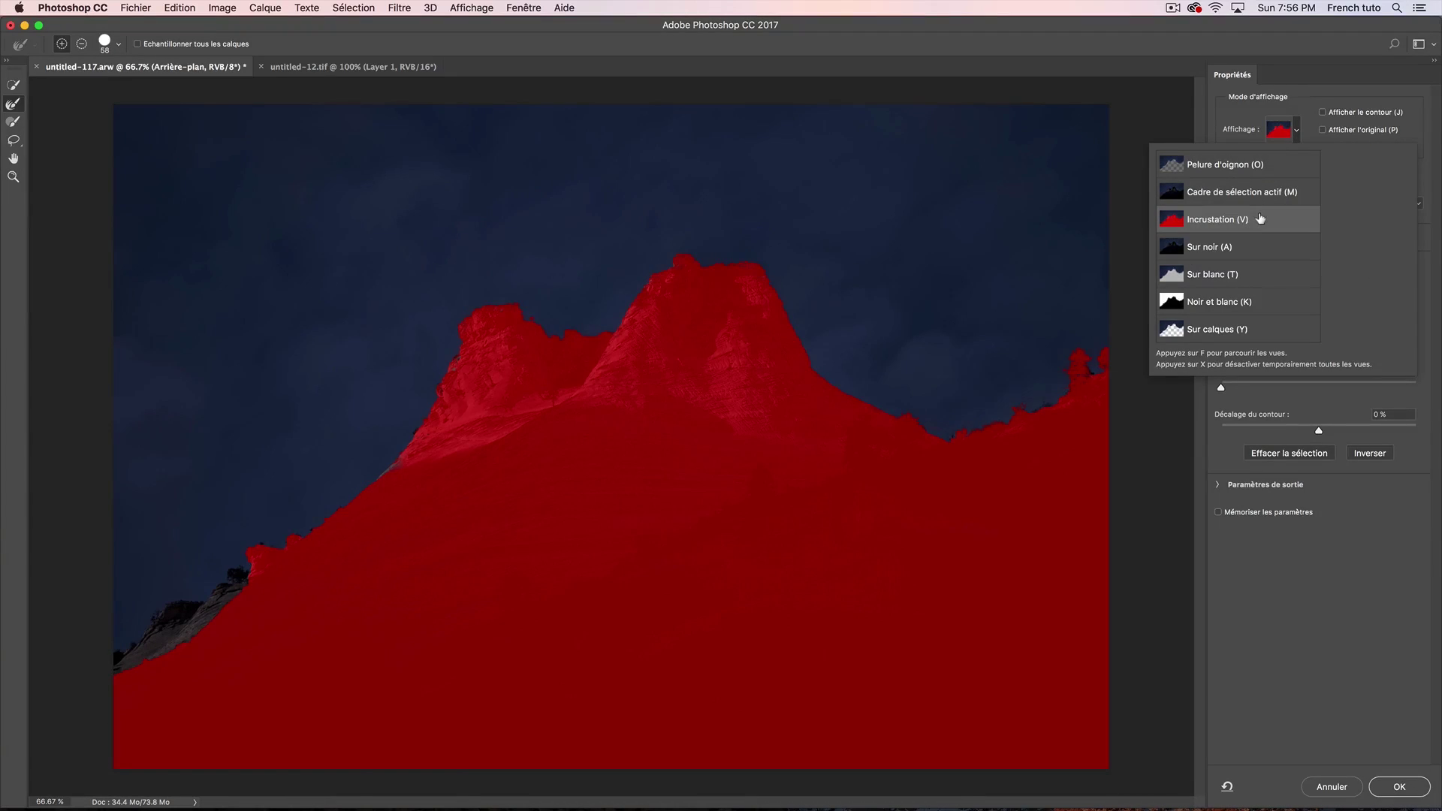
left_click(1241, 247)
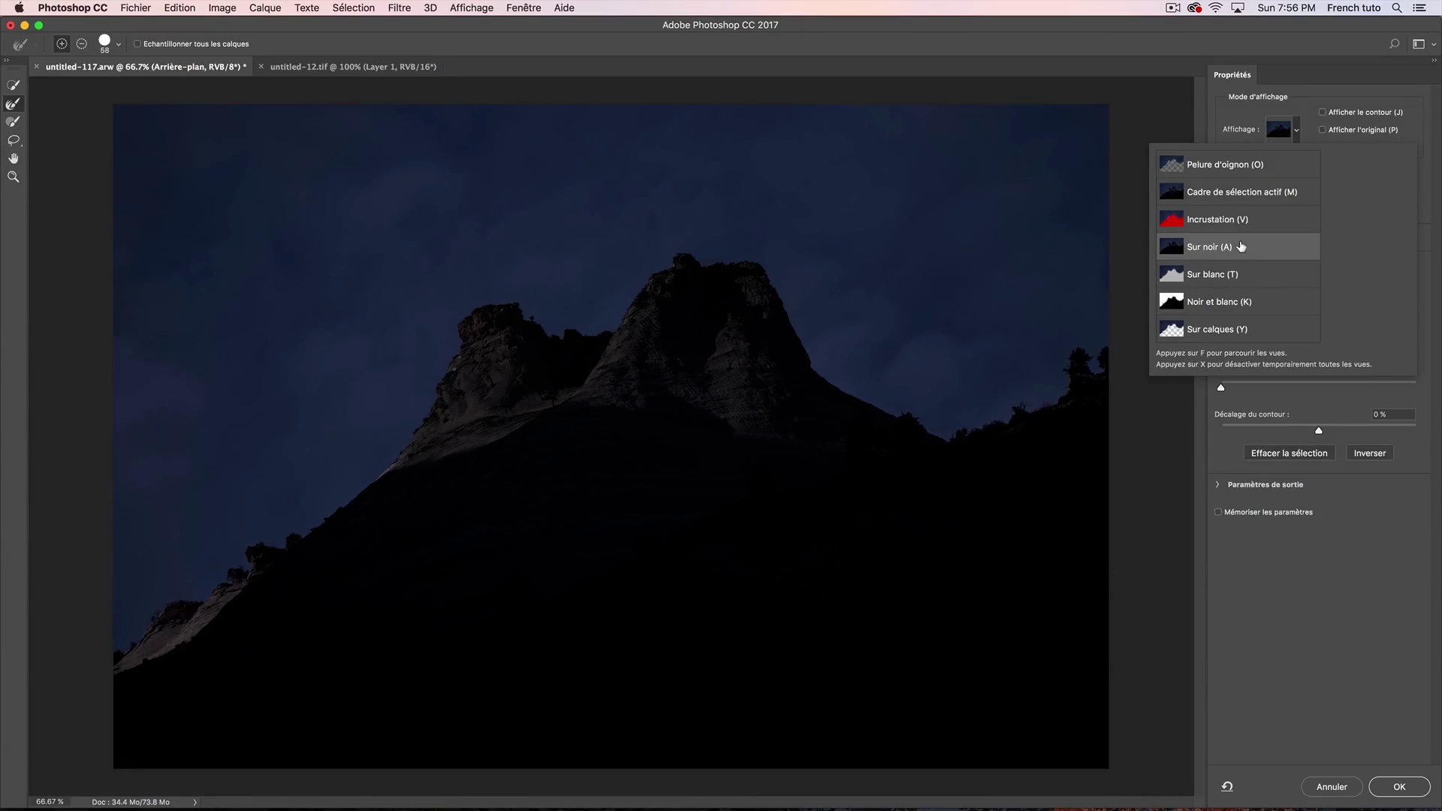
left_click(1241, 274)
left_click(1251, 302)
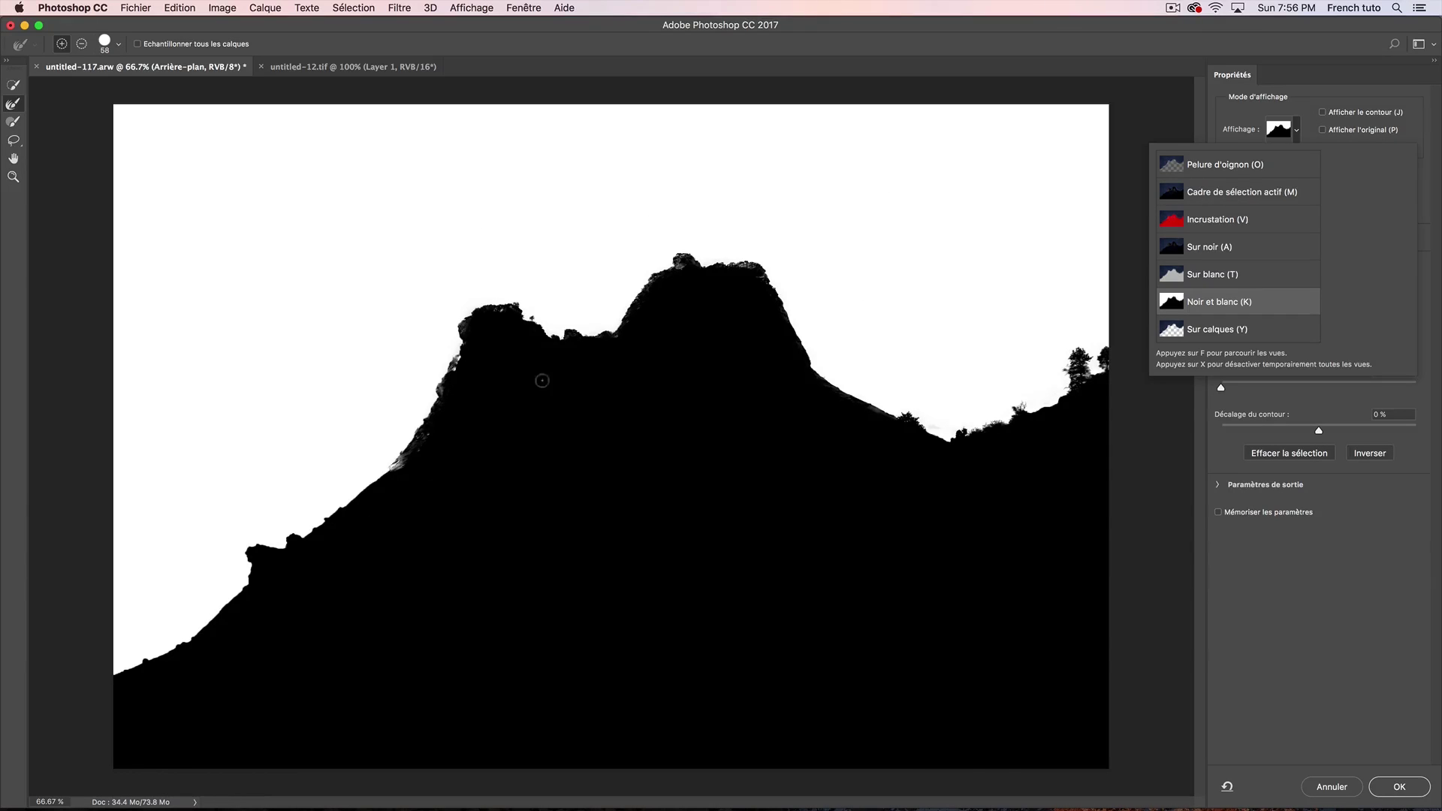
Accept the refined sky selection, show the moon layer again and add a layer mask to it from the selection
left_click(1232, 100)
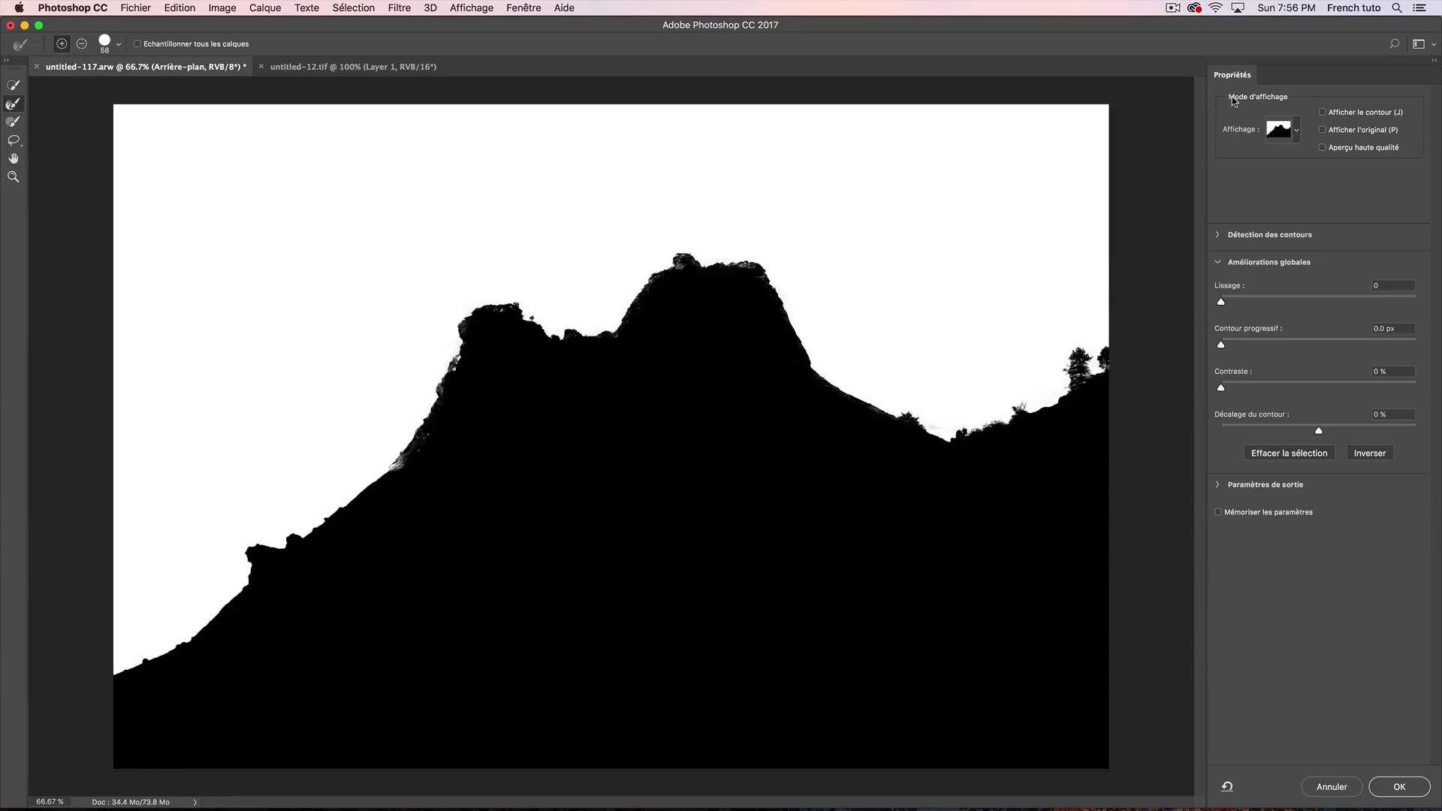
left_click(1399, 787)
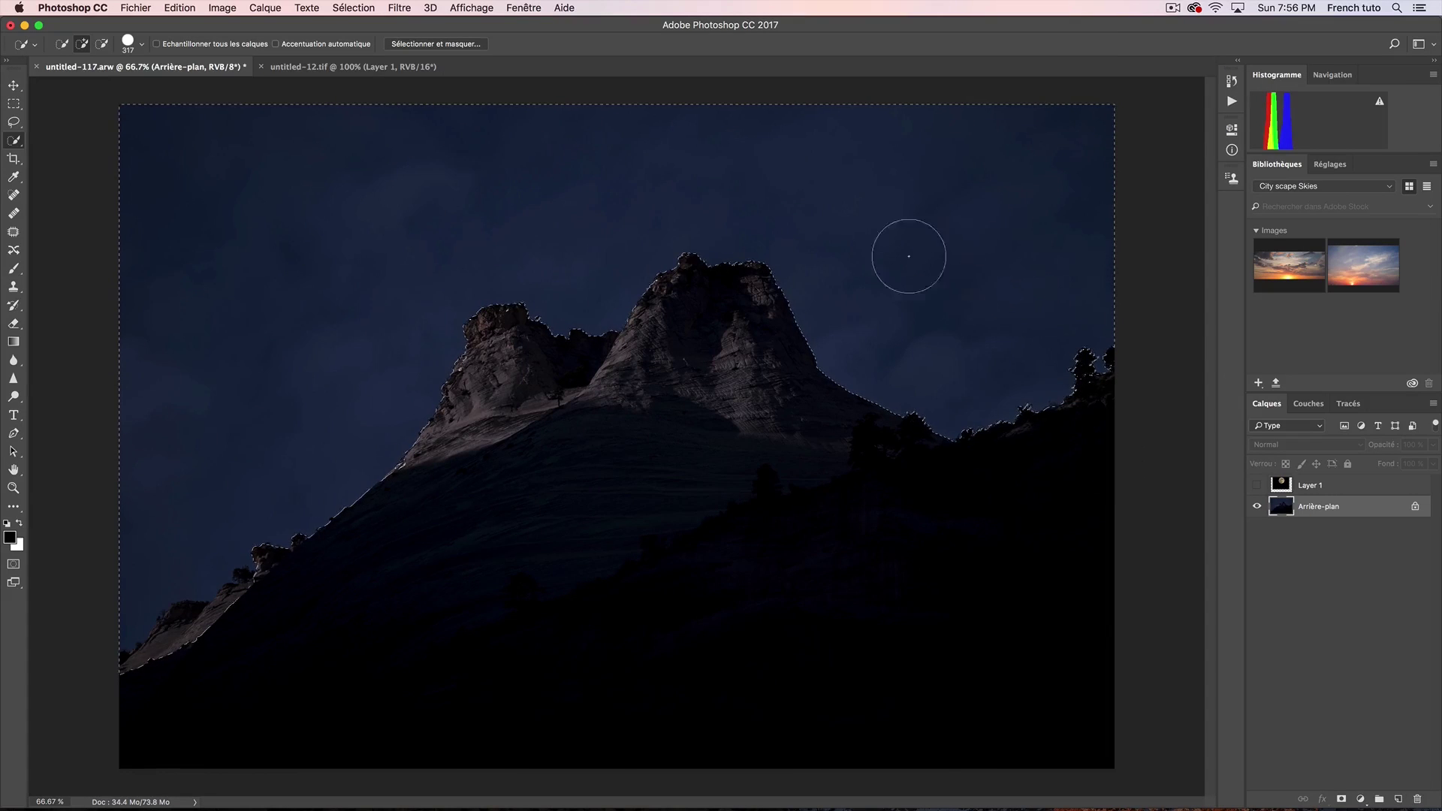
left_click(1337, 487)
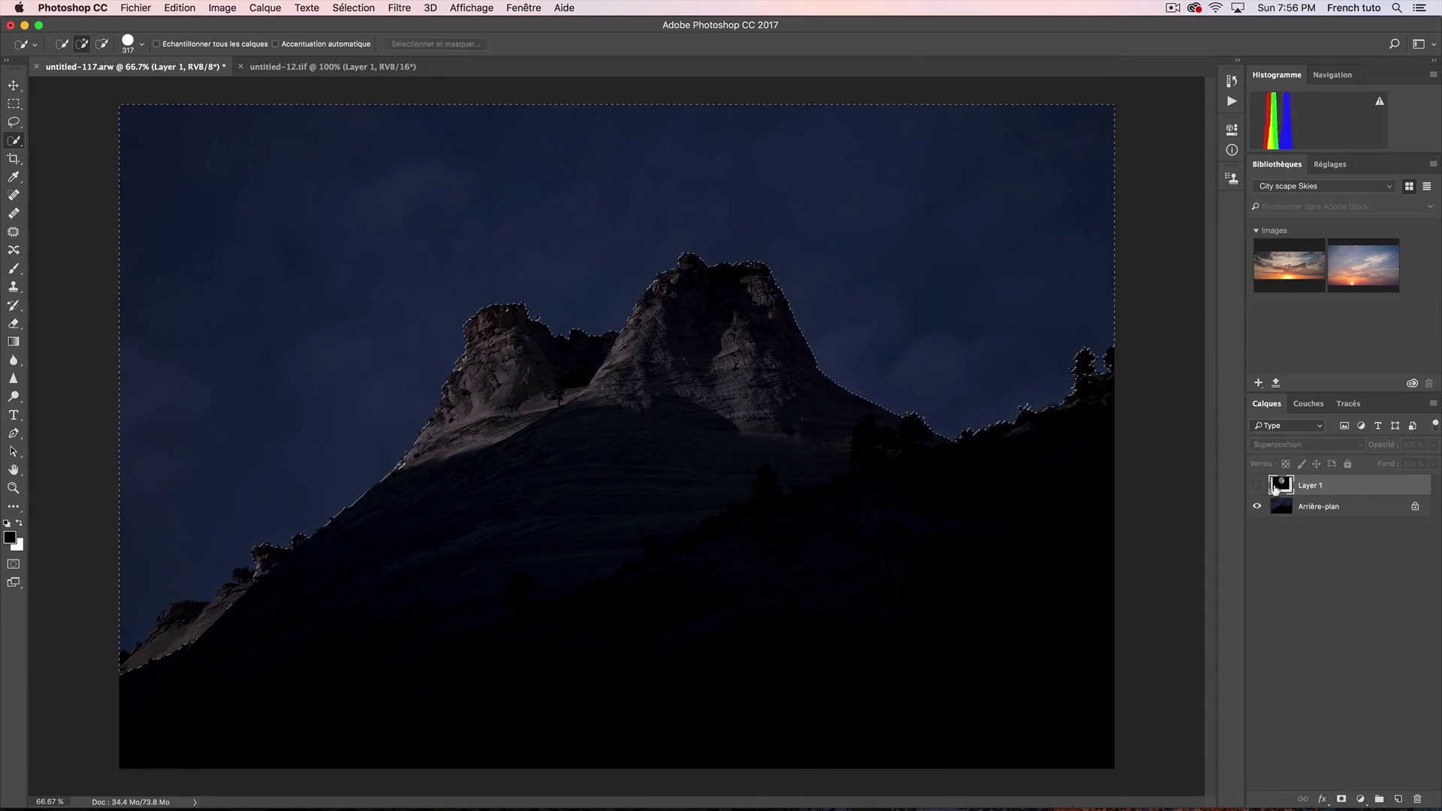
left_click(1257, 485)
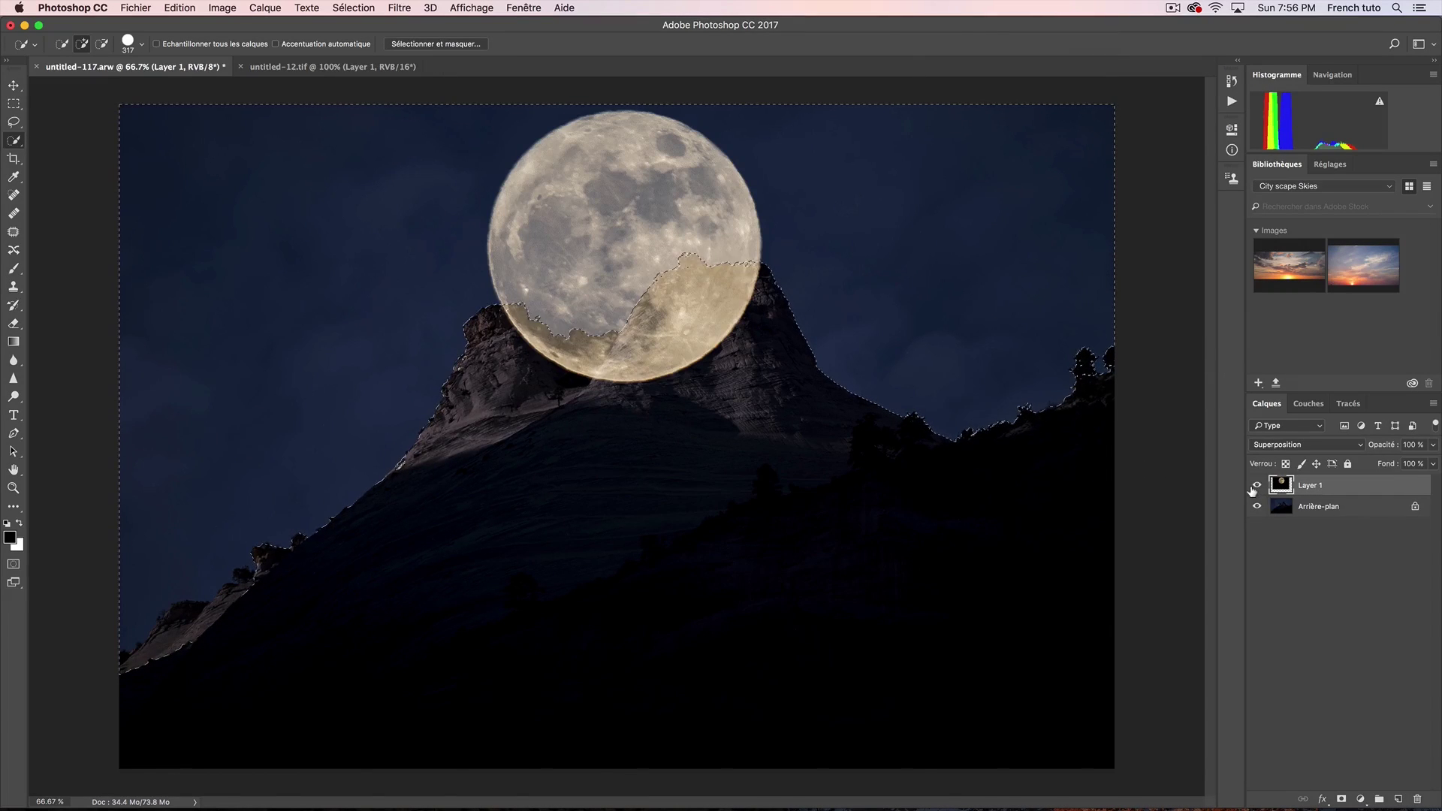
left_click(1342, 800)
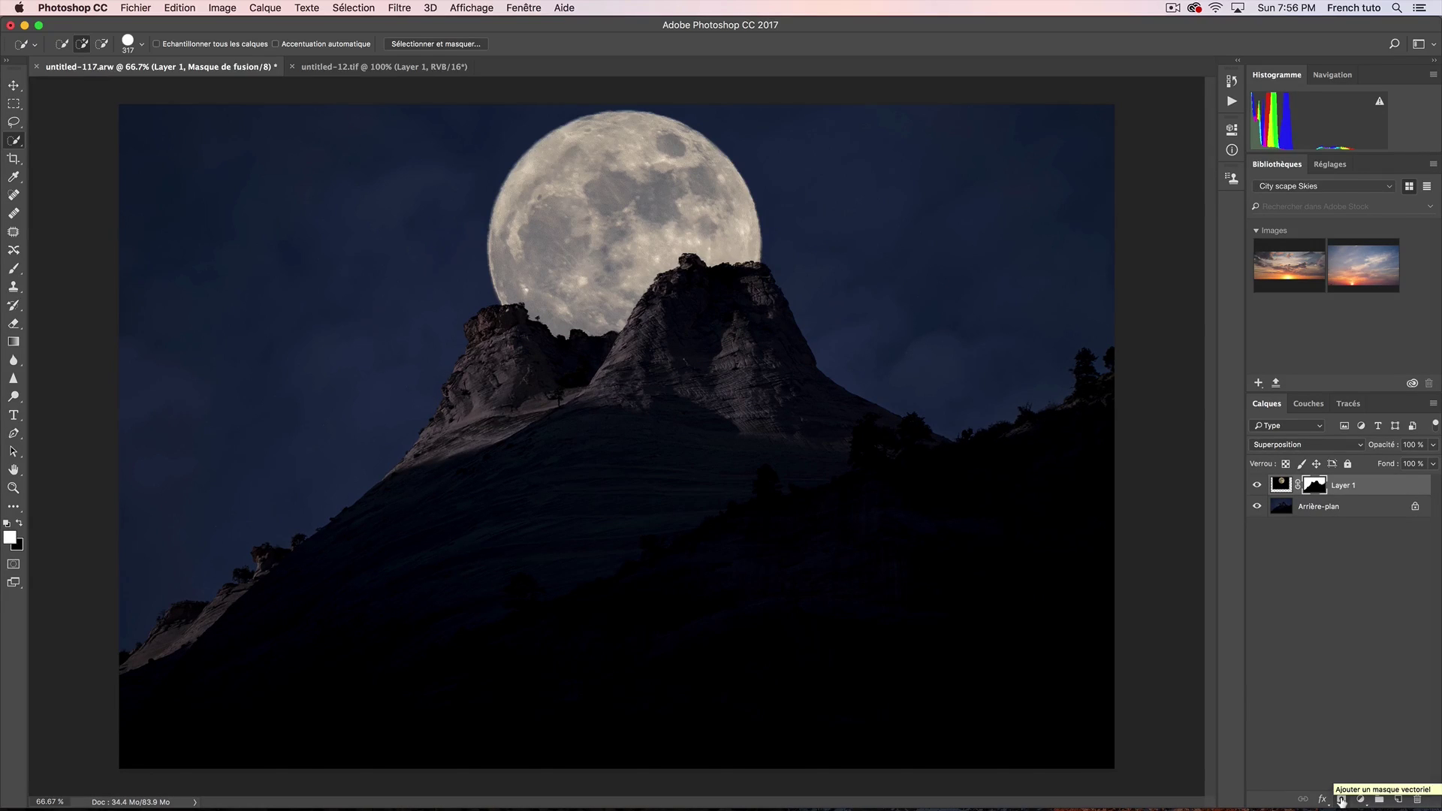
Try moving the moon left of the peaks with its mask still linked, and undo the move
left_click(16, 88)
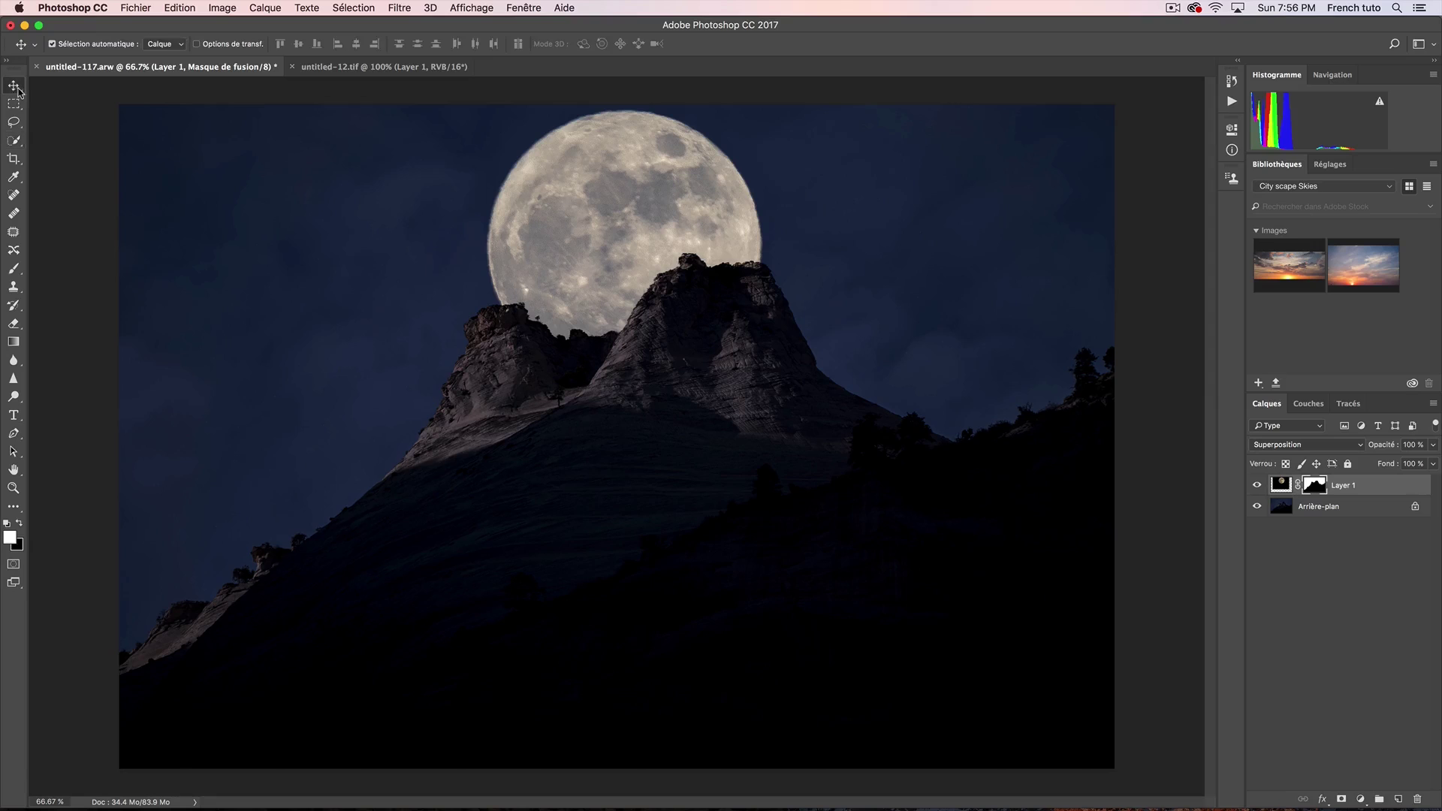
left_click_drag(627, 248, 372, 297)
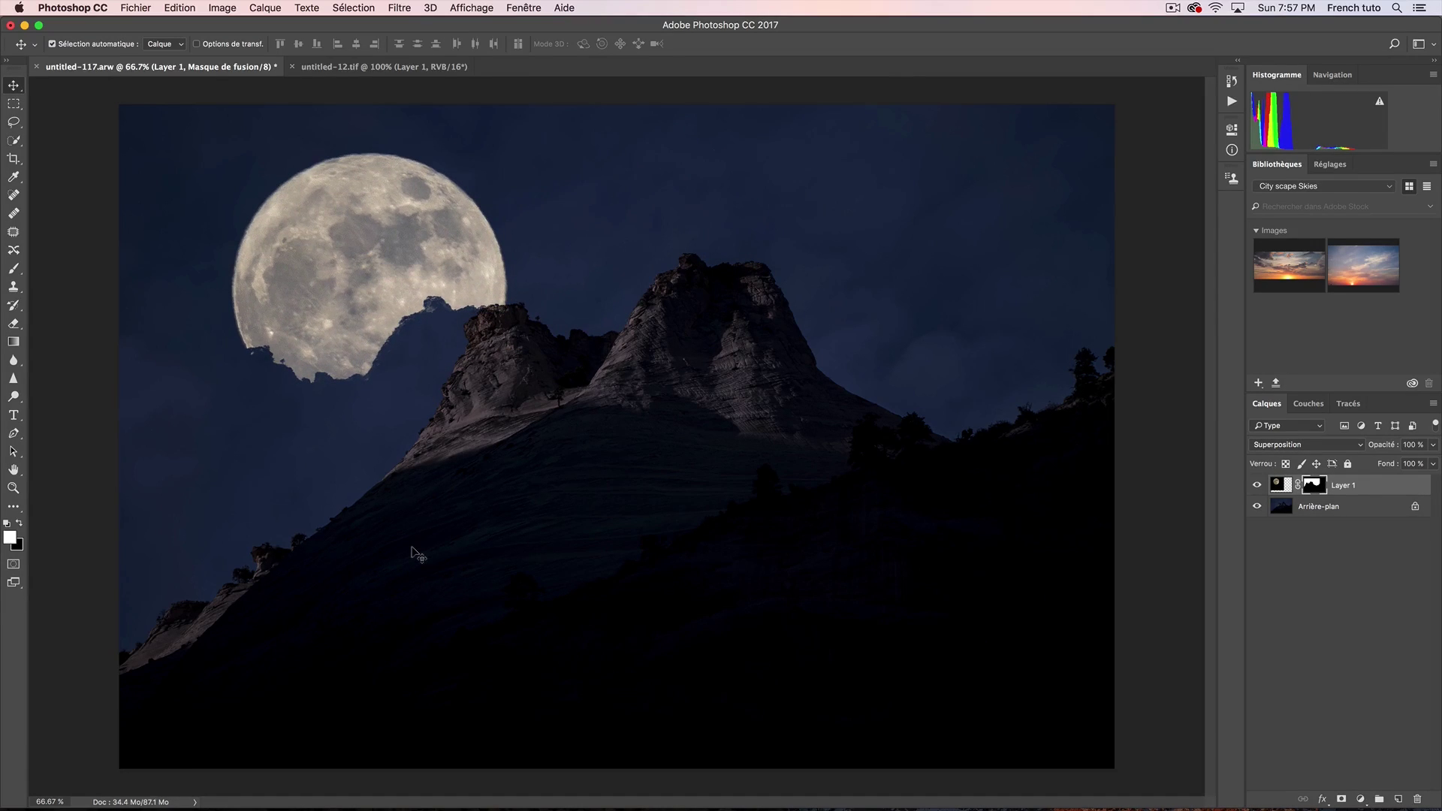
key("super")
key("super+z")
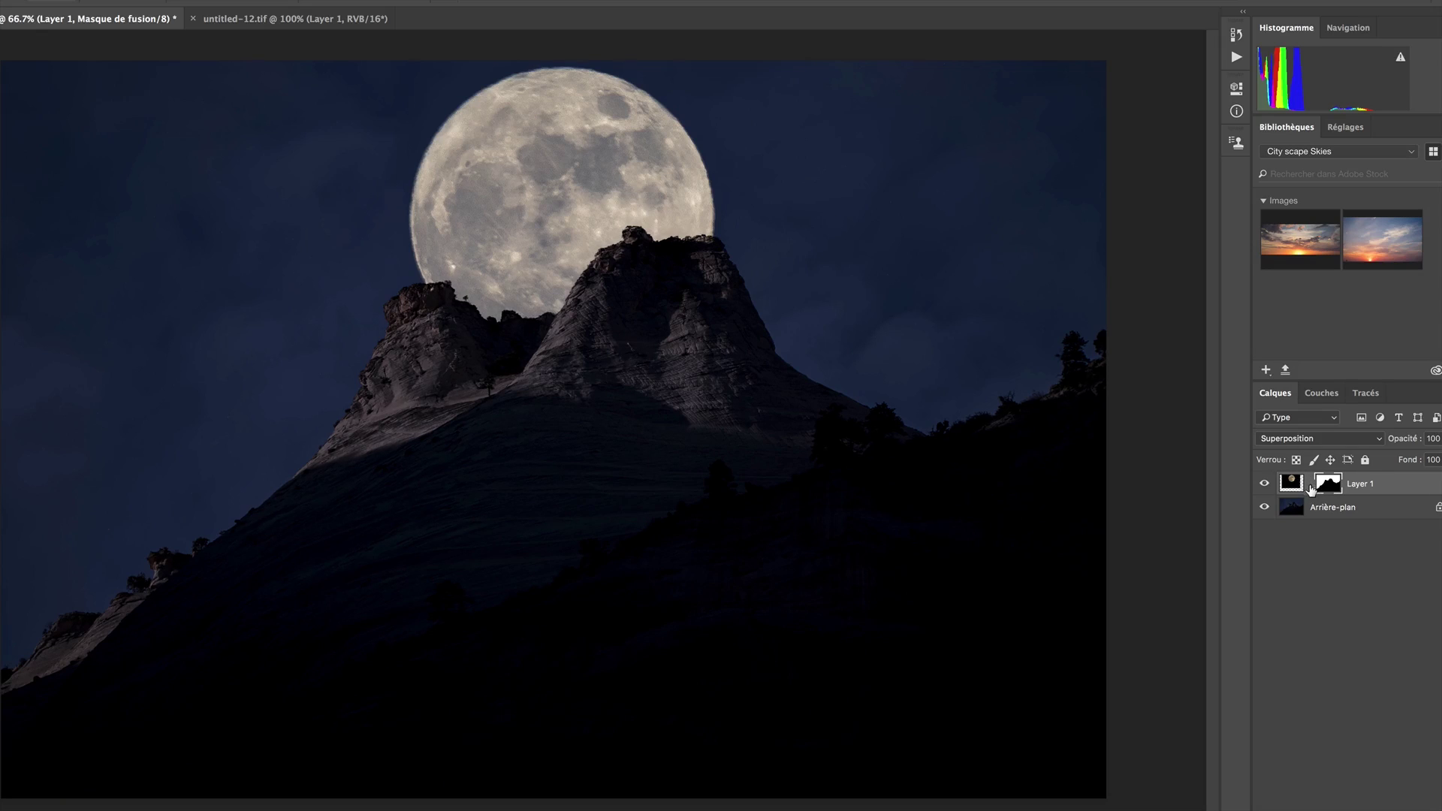
Unlink the mask from the moon layer and move only the moon behind the smaller left peak
left_click_drag(590, 198, 477, 273)
key("ctrl+z")
left_click(1292, 484)
left_click_drag(509, 182, 433, 204)
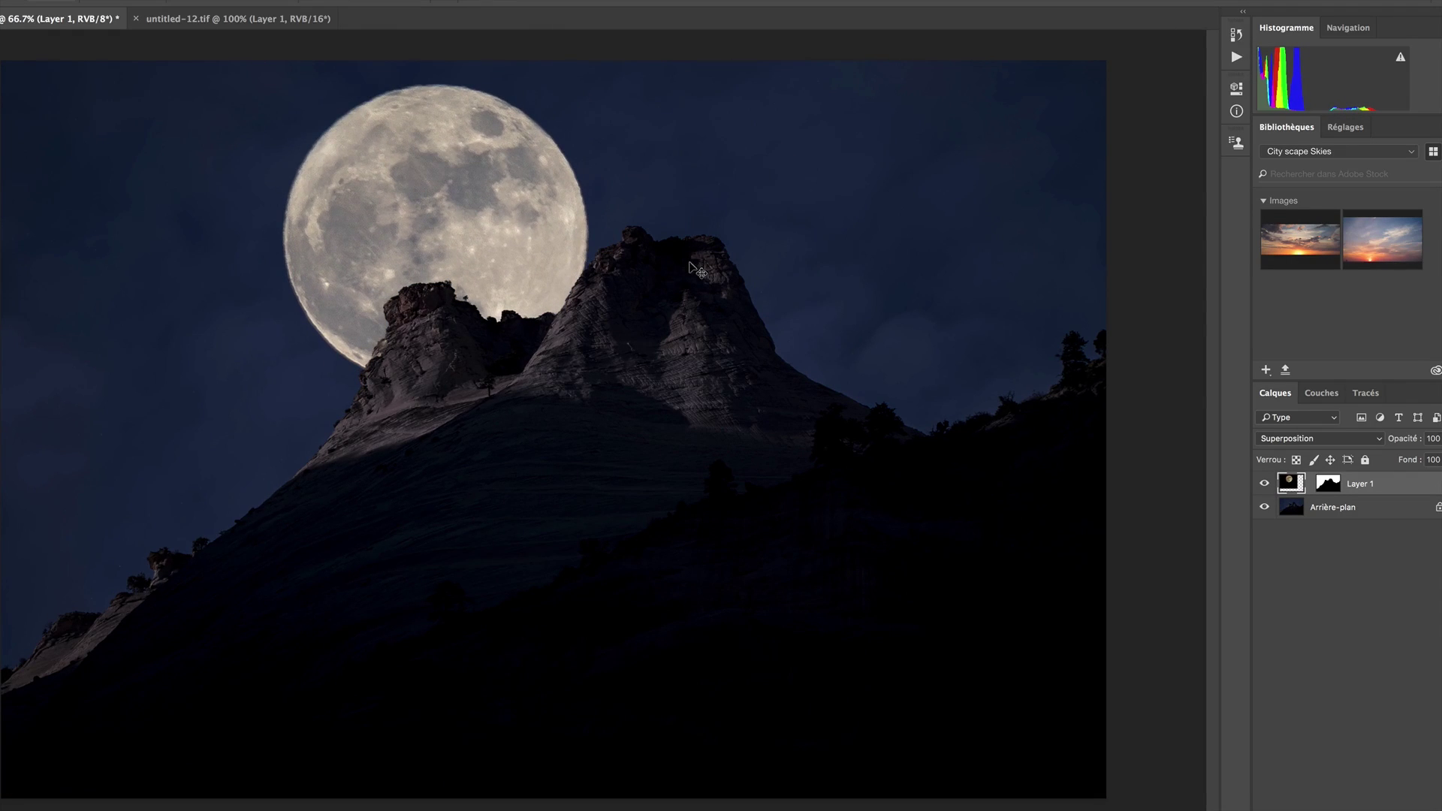
key("z")
left_click(537, 353, "alt")
left_click(494, 351, "alt")
left_click(456, 355)
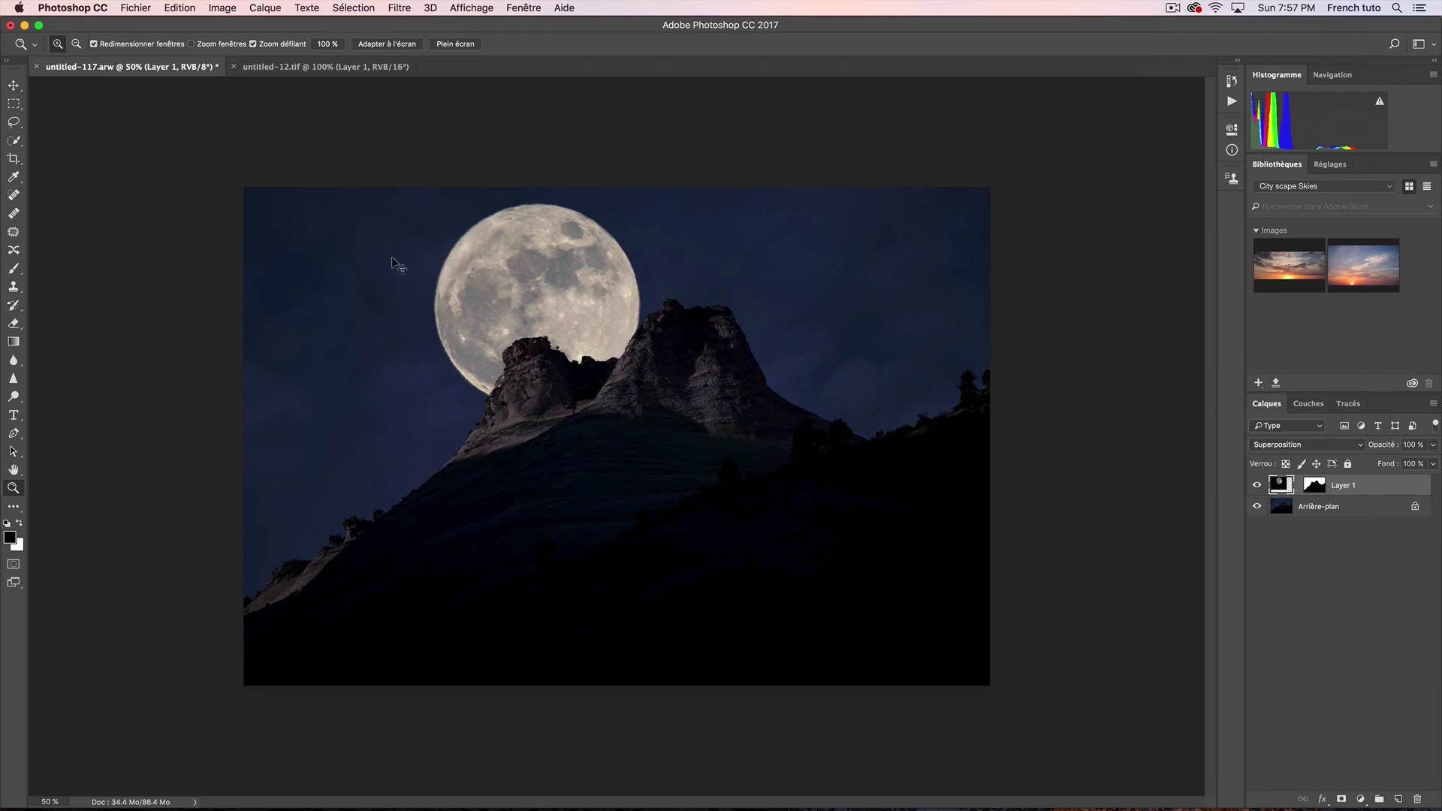
Switch to Bridge and open the tree-lined cliff photo untitled-3.arw in Camera Raw
key("super+Tab")
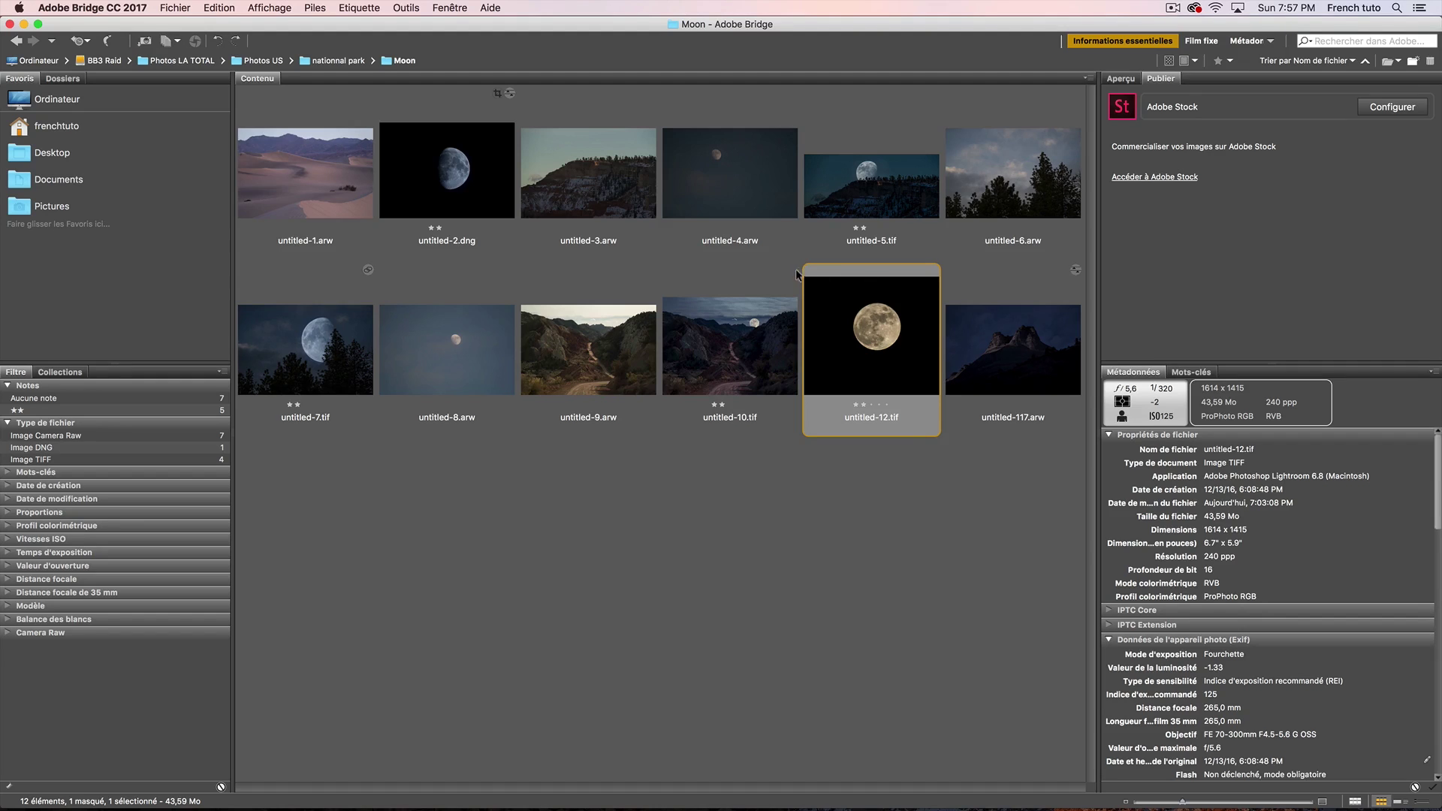
left_click(584, 190)
double_click(579, 179)
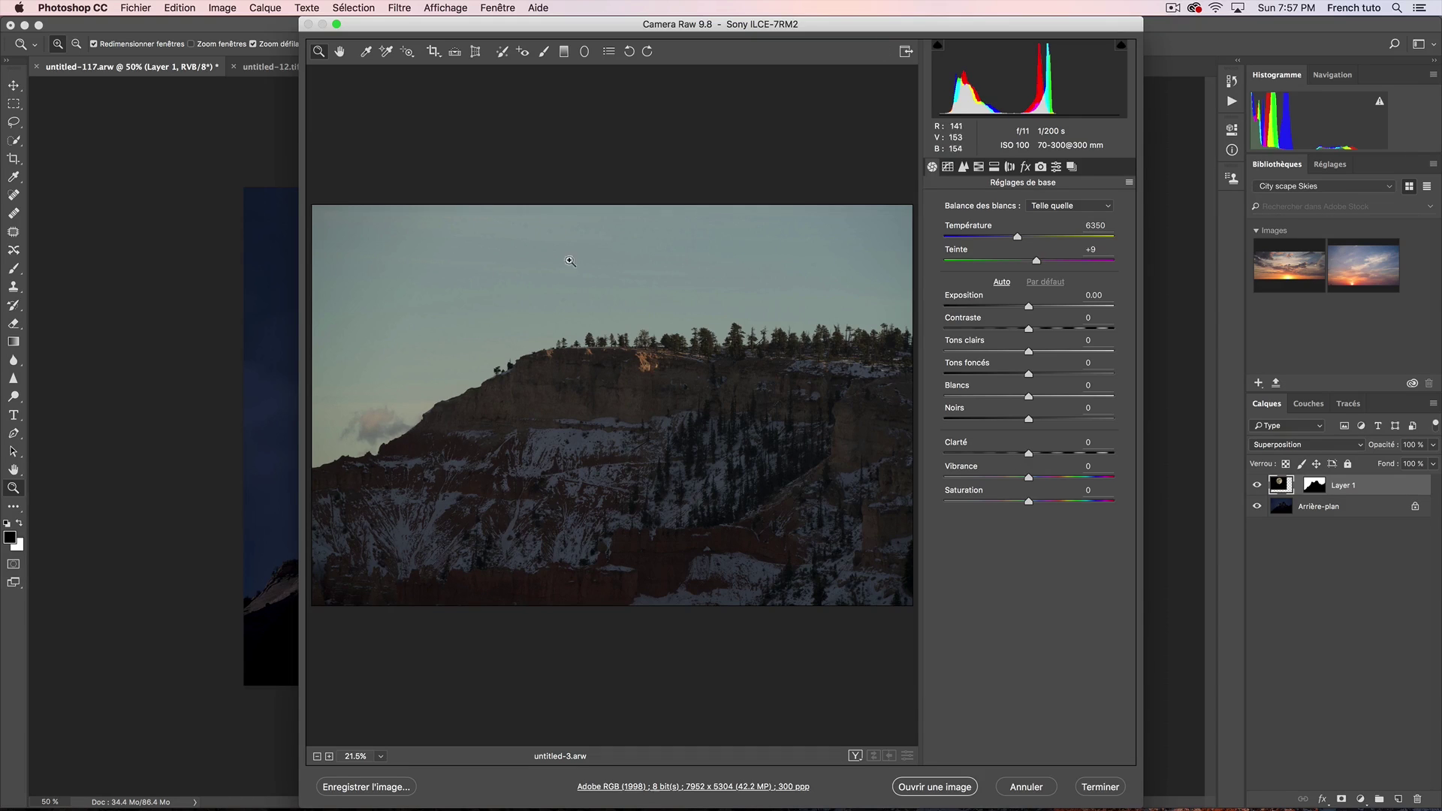
Darken and cool the cliff photo with Noirs -48, Température 4700, Saturation -39 and Exposition -1.15
left_click_drag(1028, 423, 988, 421)
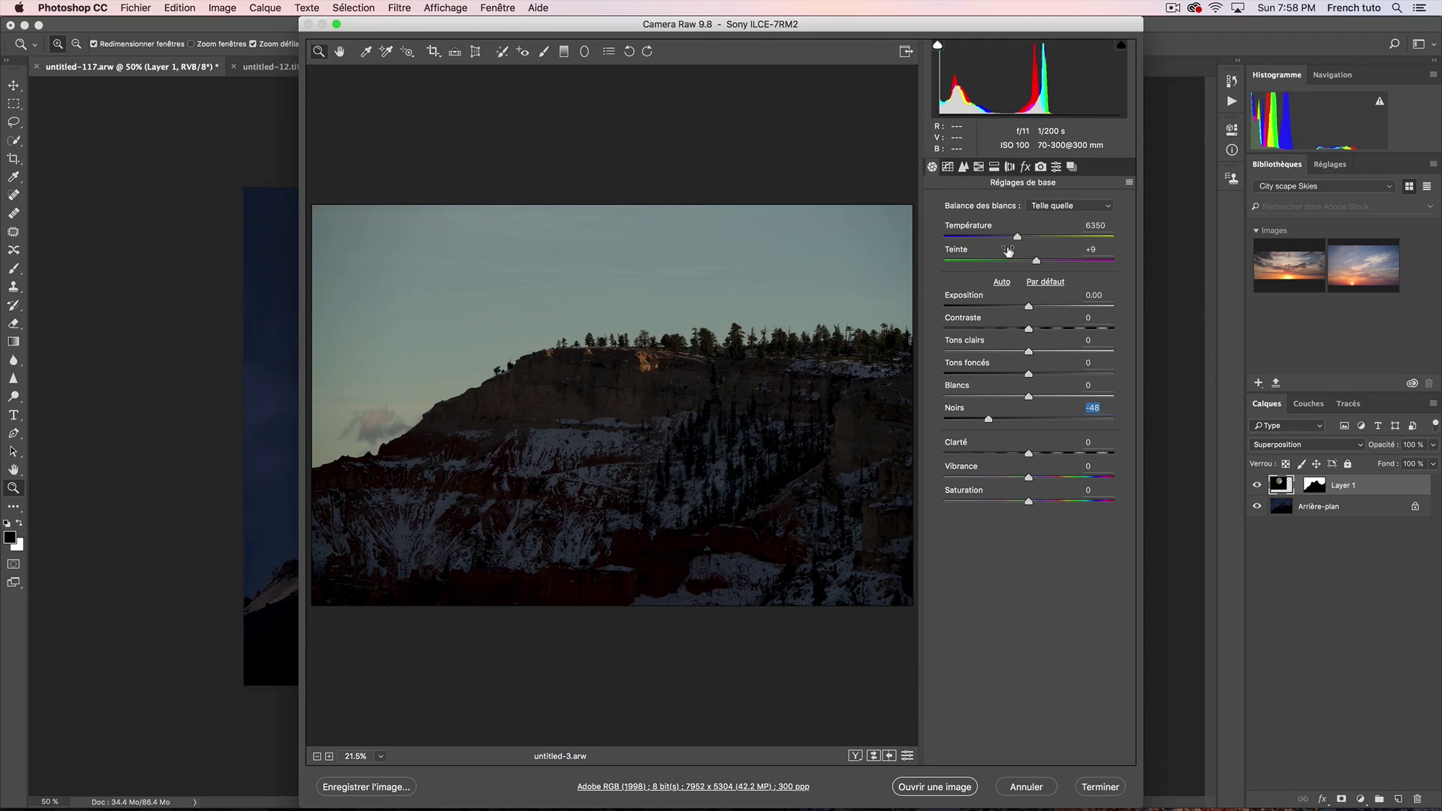
left_click_drag(1018, 238, 990, 238)
left_click_drag(1029, 501, 996, 501)
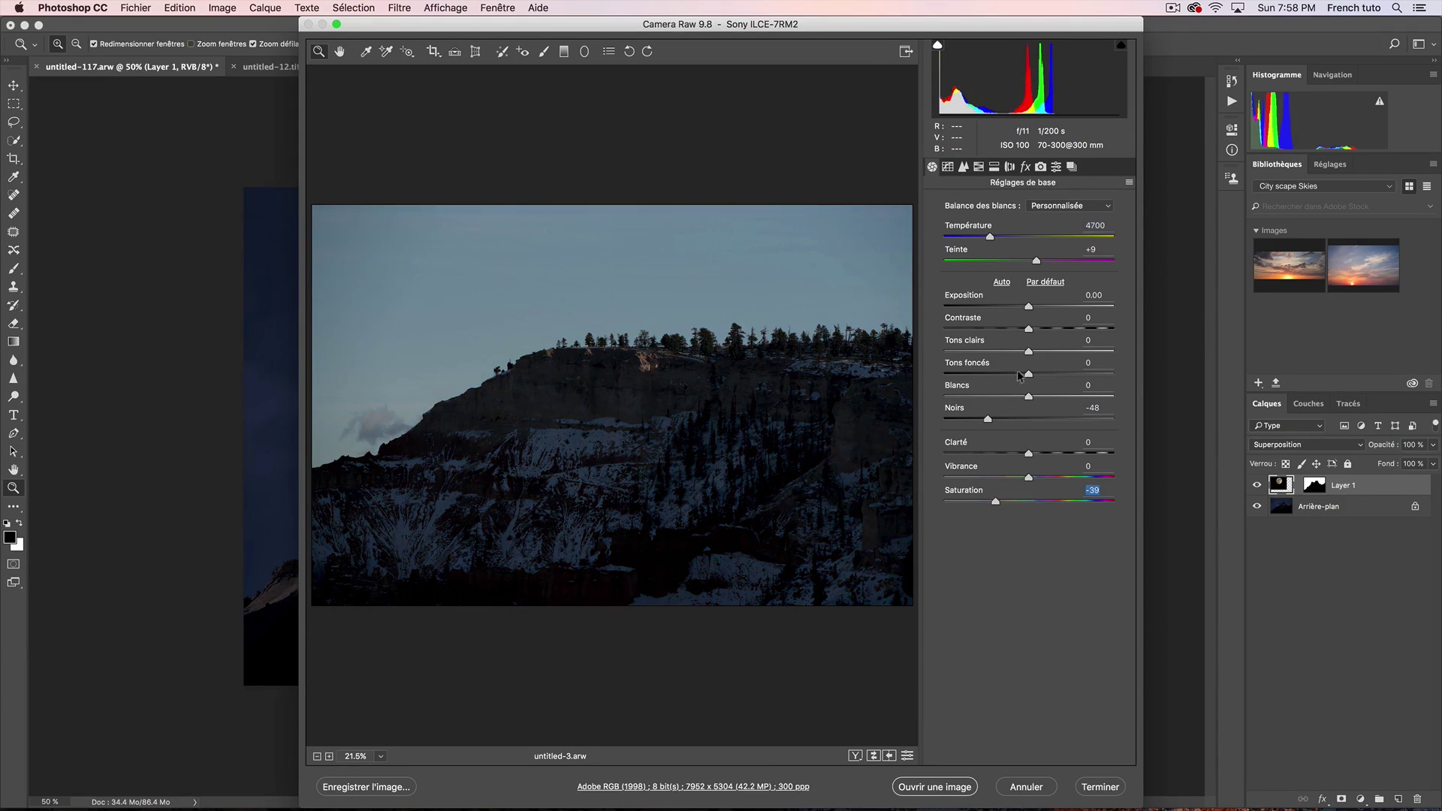
left_click_drag(1028, 307, 1007, 310)
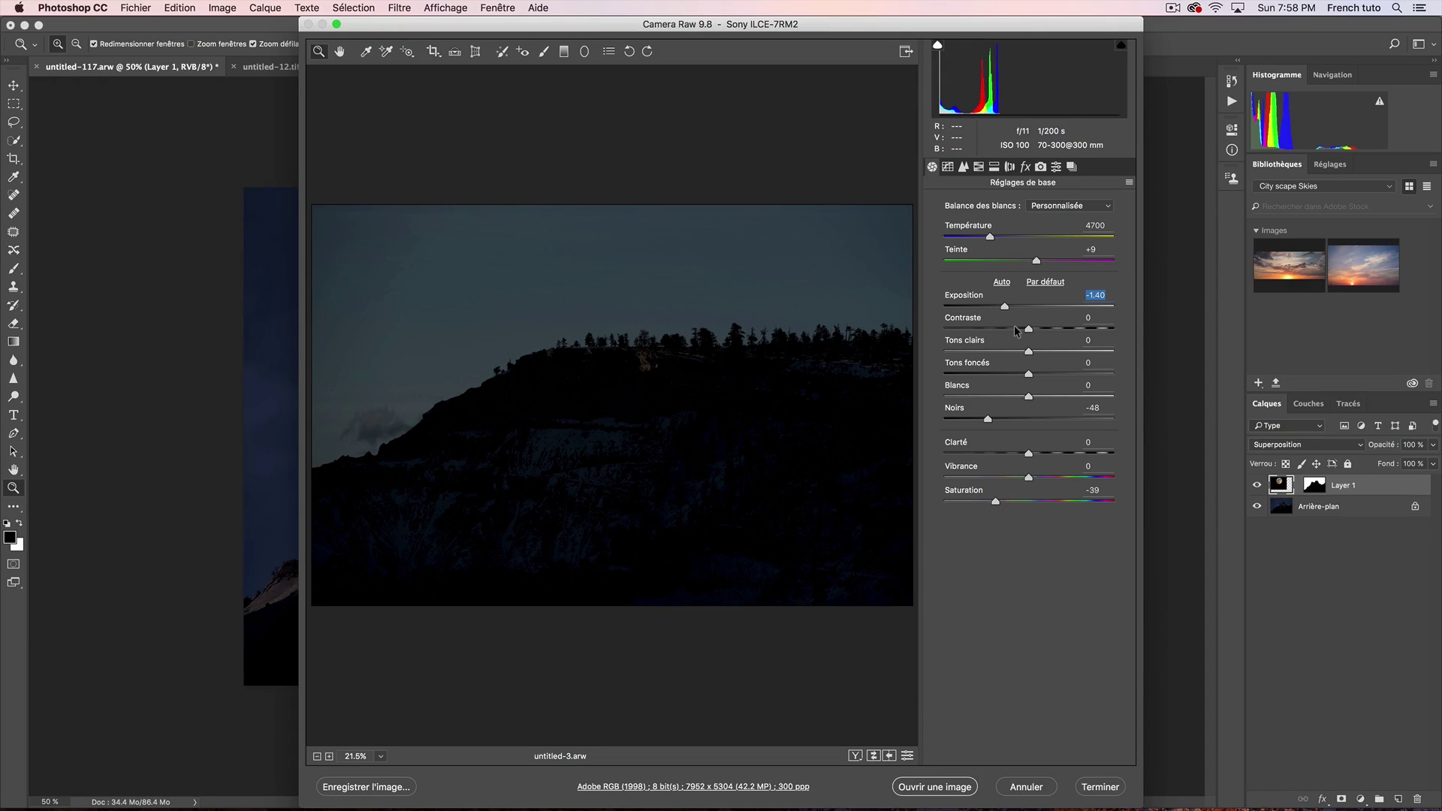
left_click_drag(1005, 308, 1009, 306)
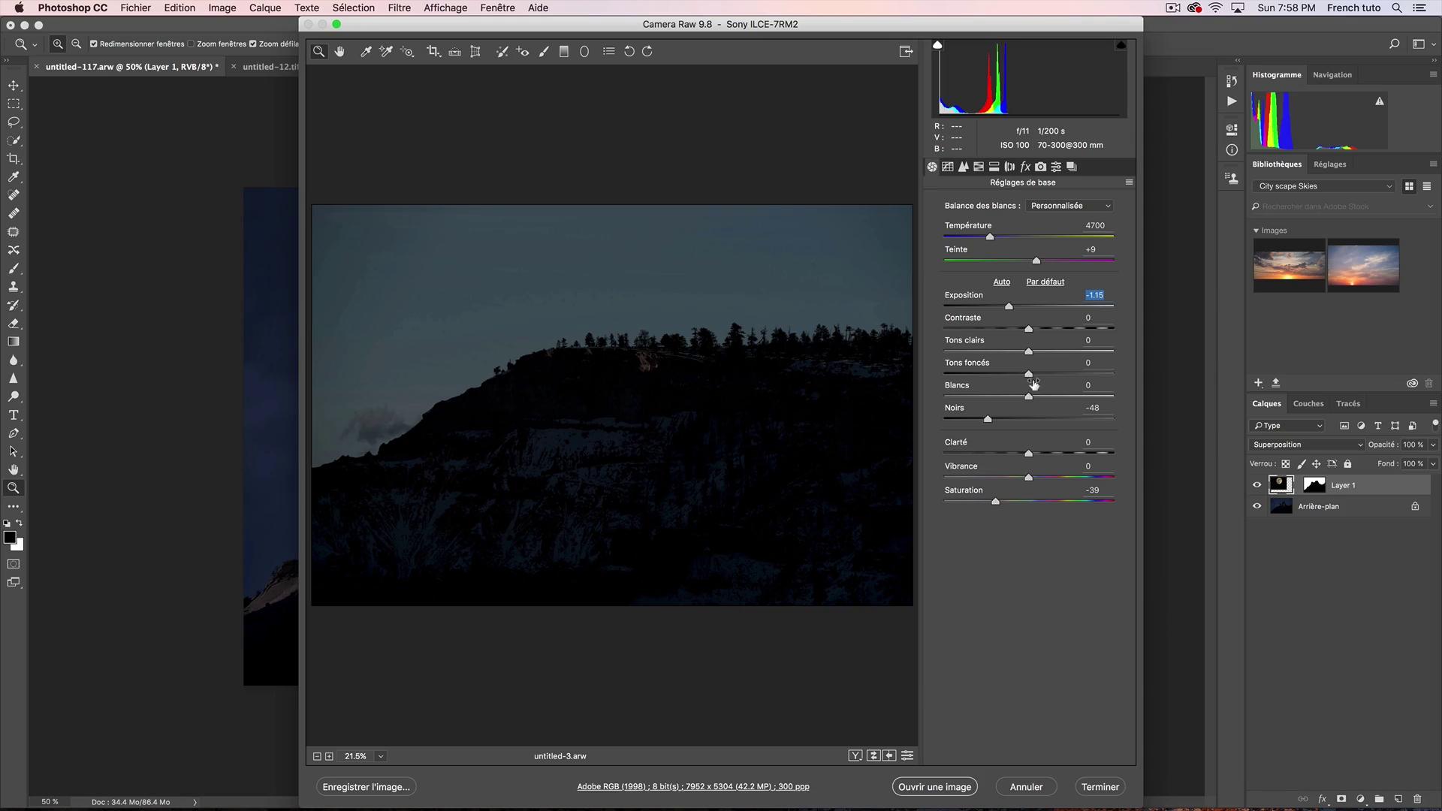
Raise Tons foncés to +61, lower Tons clairs and open the developed cliff photo in Photoshop
left_click_drag(1031, 376, 1080, 374)
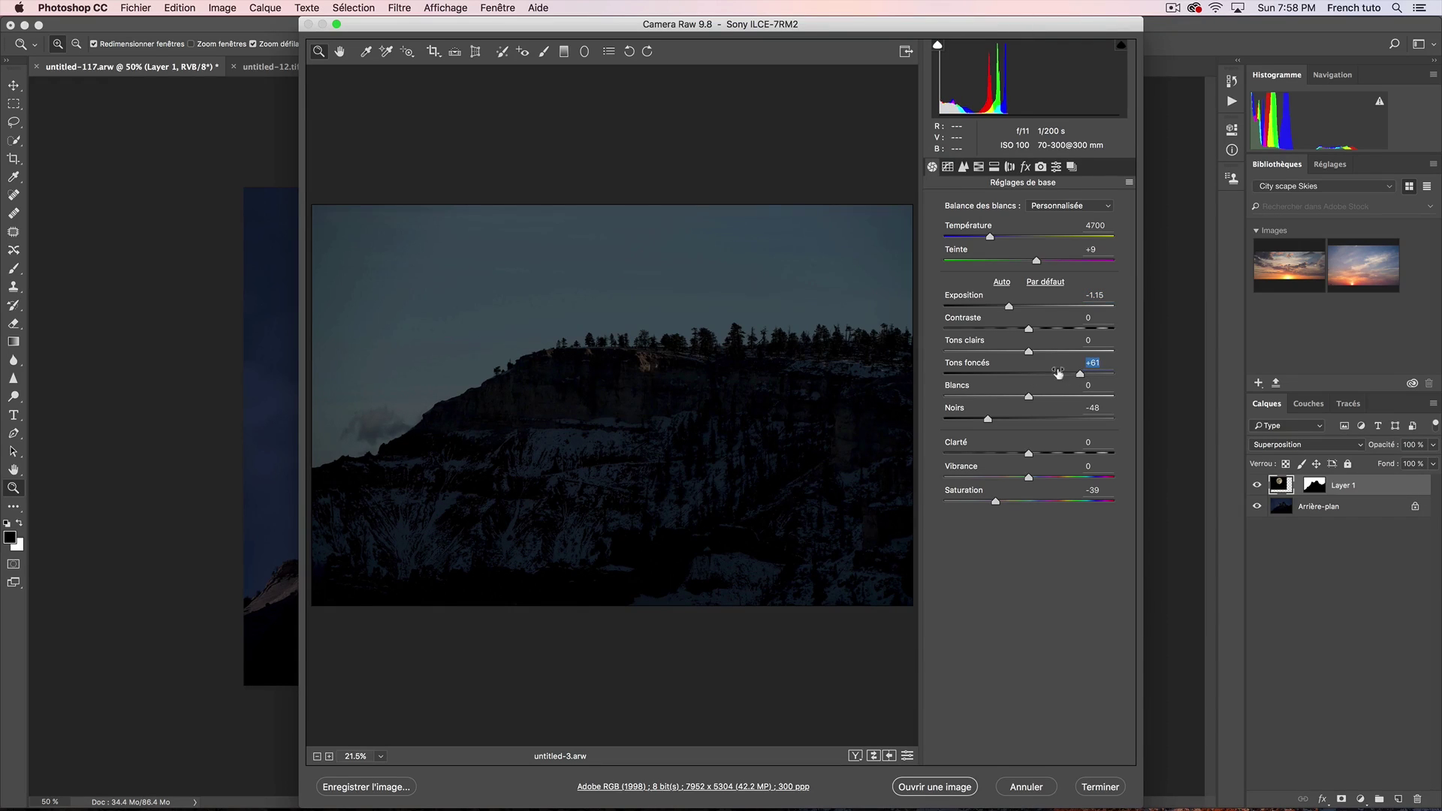
left_click(1010, 307)
left_click_drag(1029, 352, 976, 355)
left_click(946, 784)
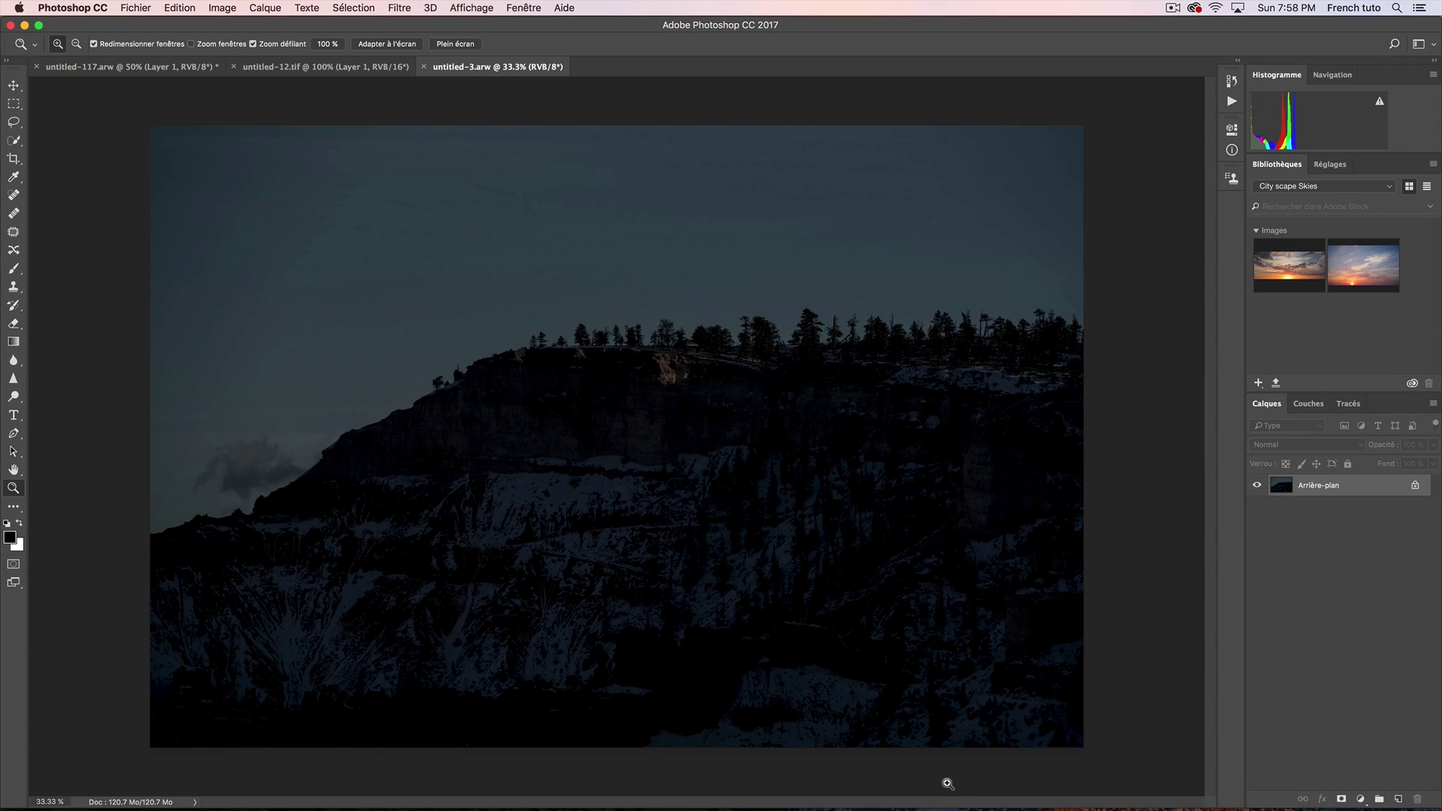
Switch back to Bridge and open the partial moon photo untitled-2.dng in Camera Raw
key("super+Tab")
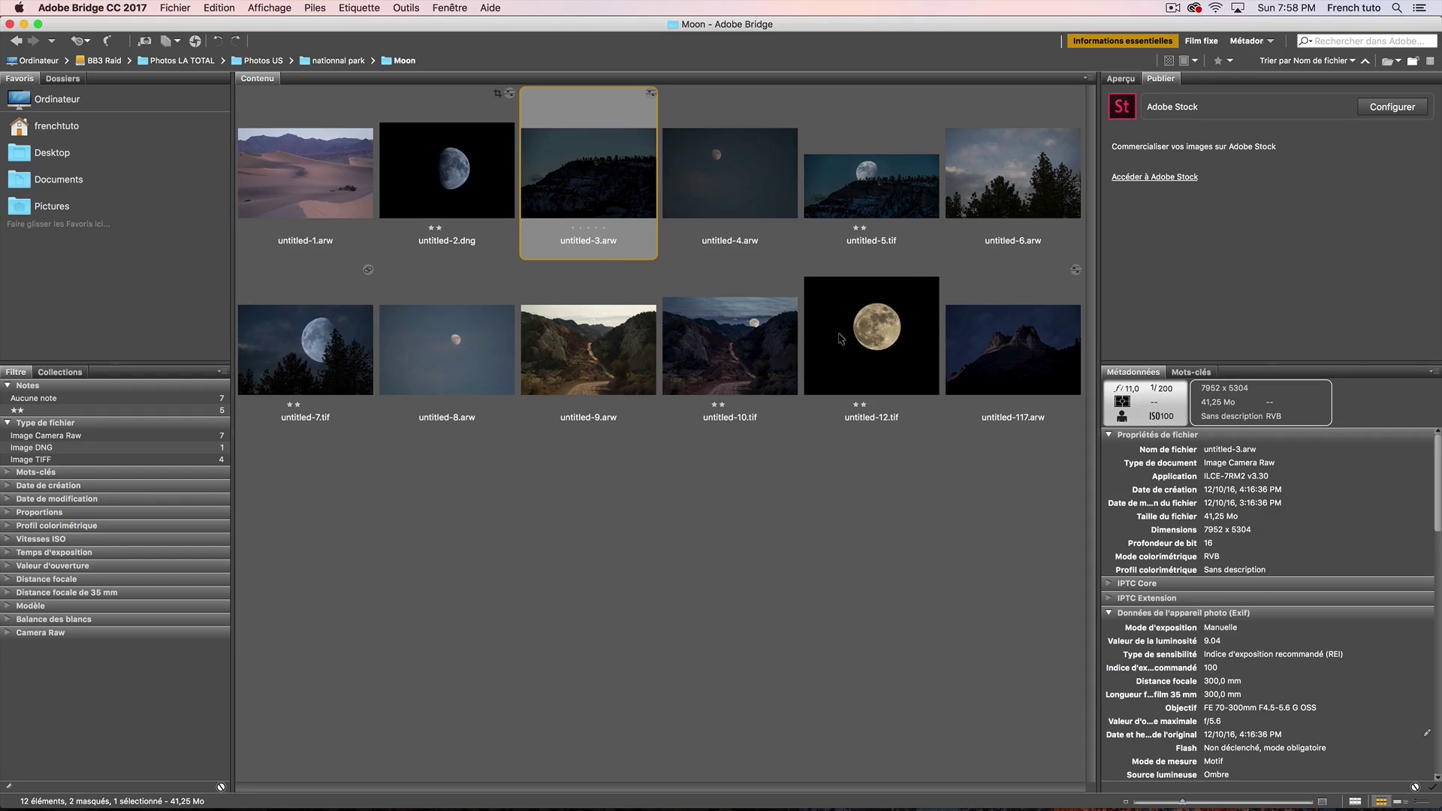
left_click(883, 328)
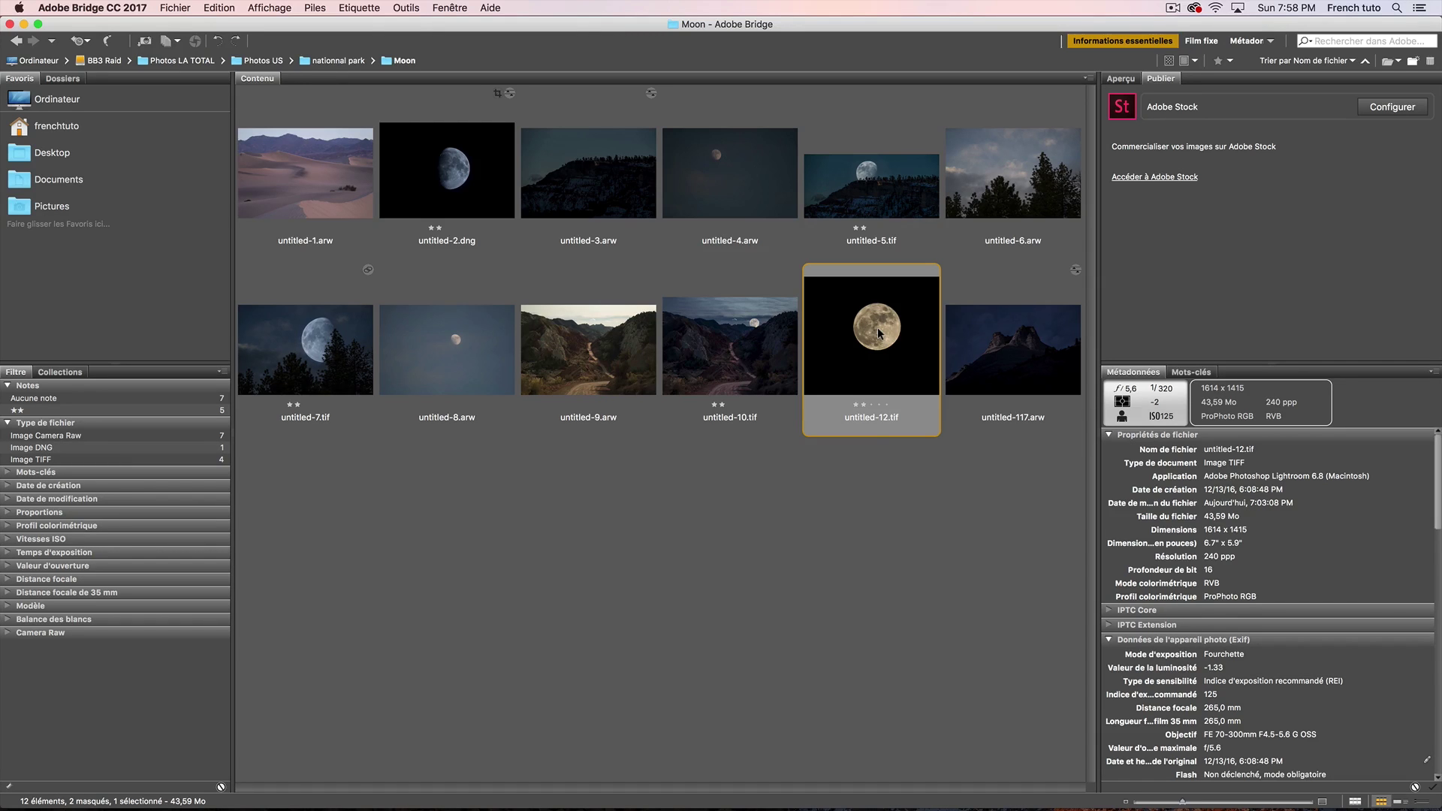
left_click(437, 194)
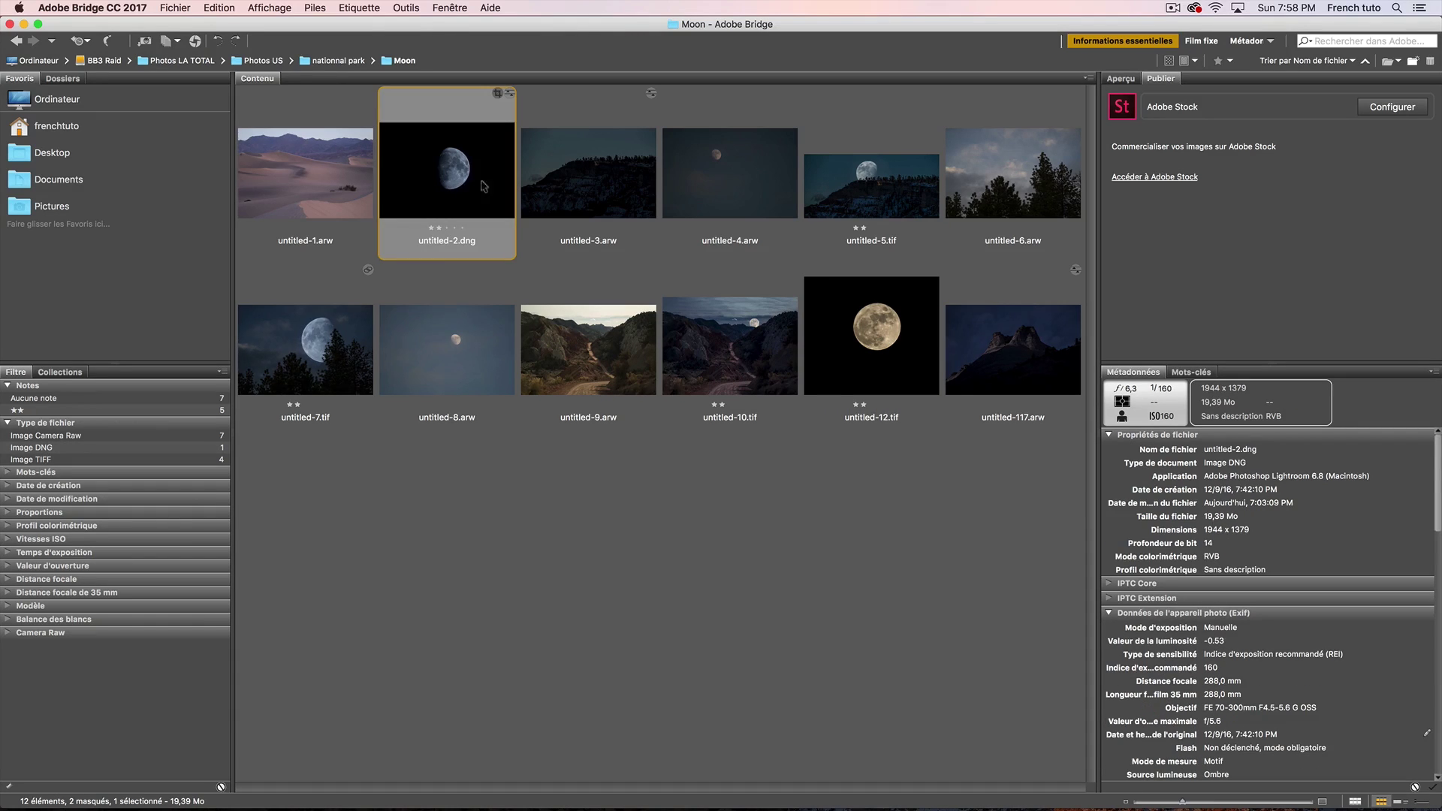
double_click(455, 173)
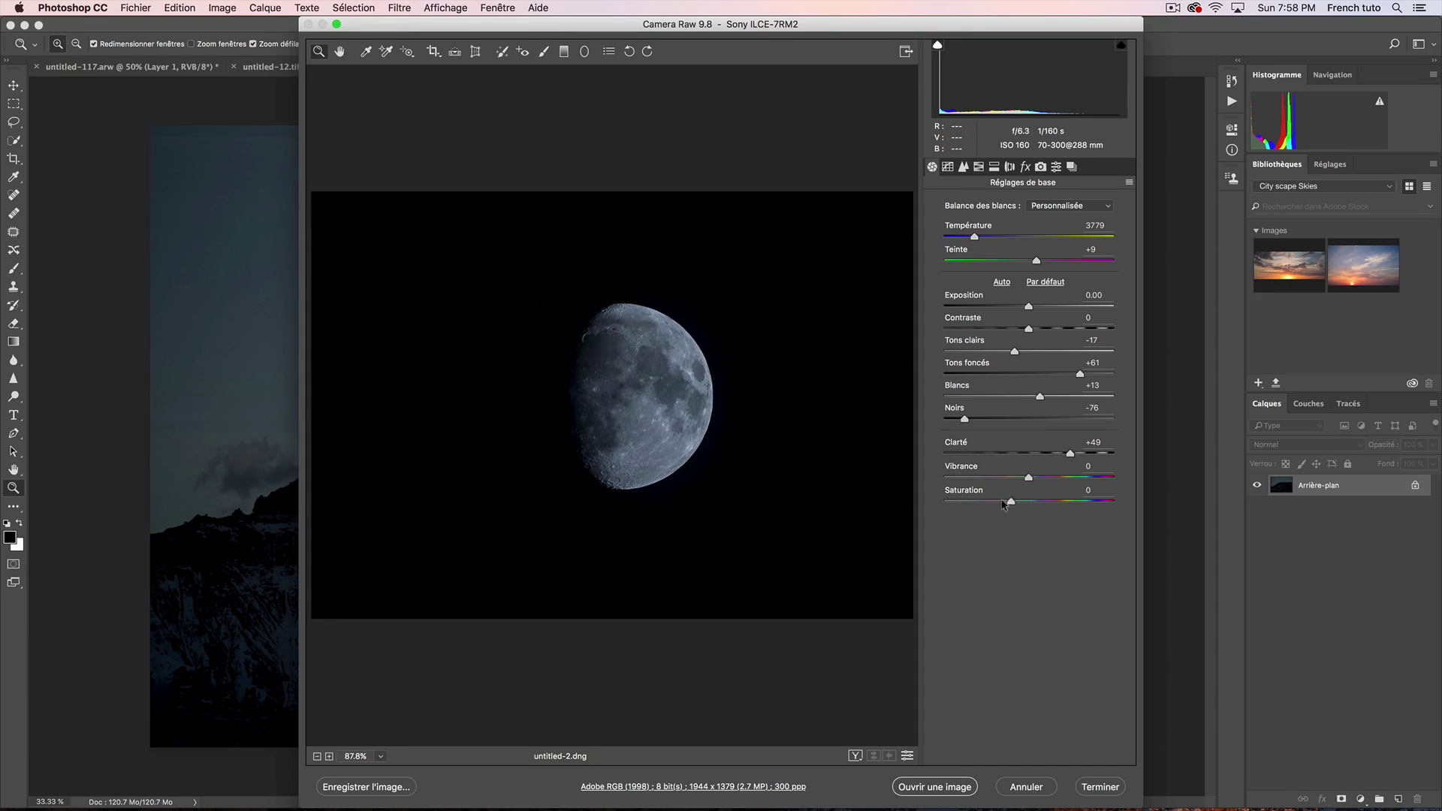
Set the partial moon's Température to 4050 and Saturation to -16, and open it in Photoshop
left_click_drag(994, 504, 1023, 503)
mouse_move(974, 238)
left_mouse_down()
mouse_move(1085, 237)
mouse_move(978, 236)
left_mouse_up()
left_click(1015, 502)
left_click(951, 793)
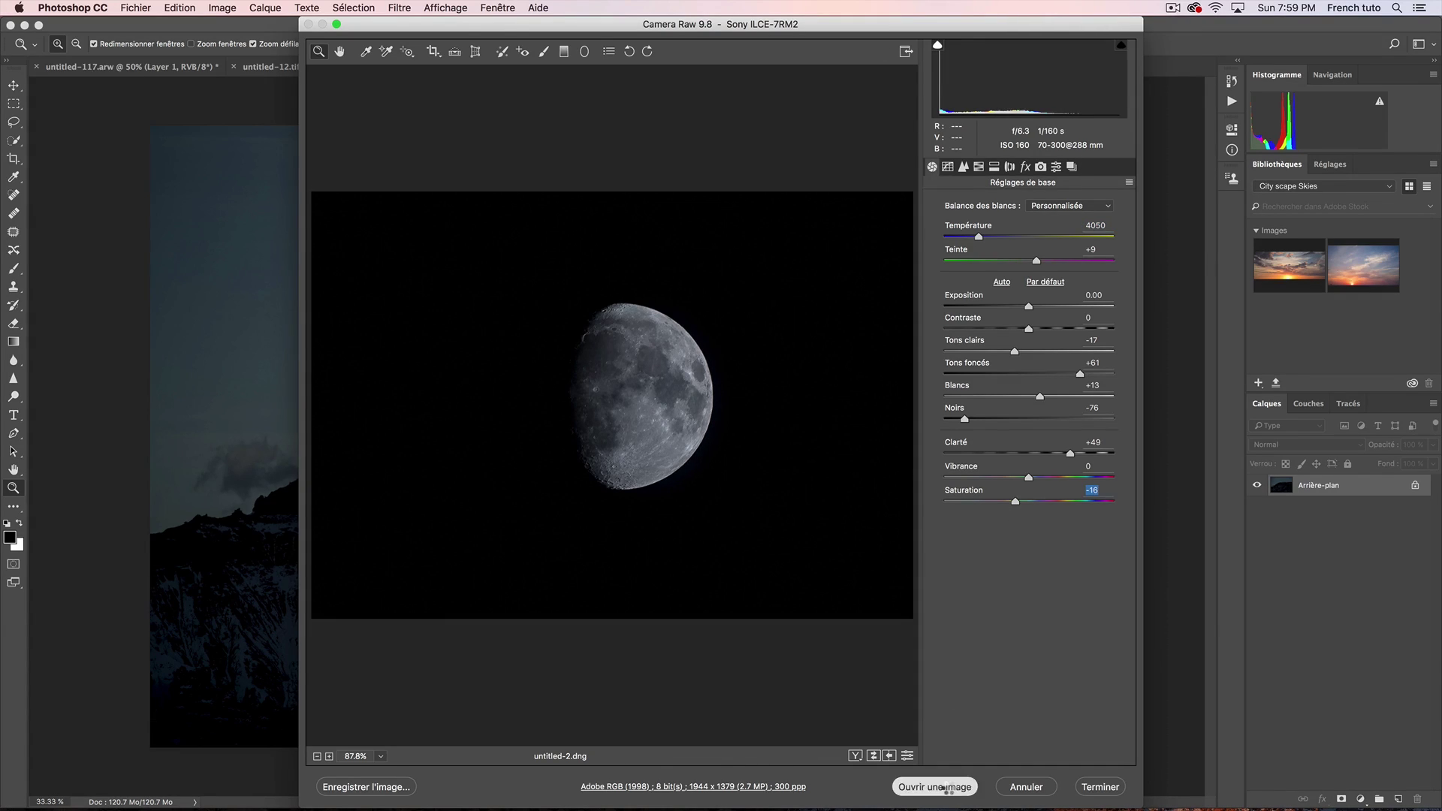
Copy the moon image into the untitled-3.arw document as a layer and set its blend mode to Superposition
left_click(14, 86)
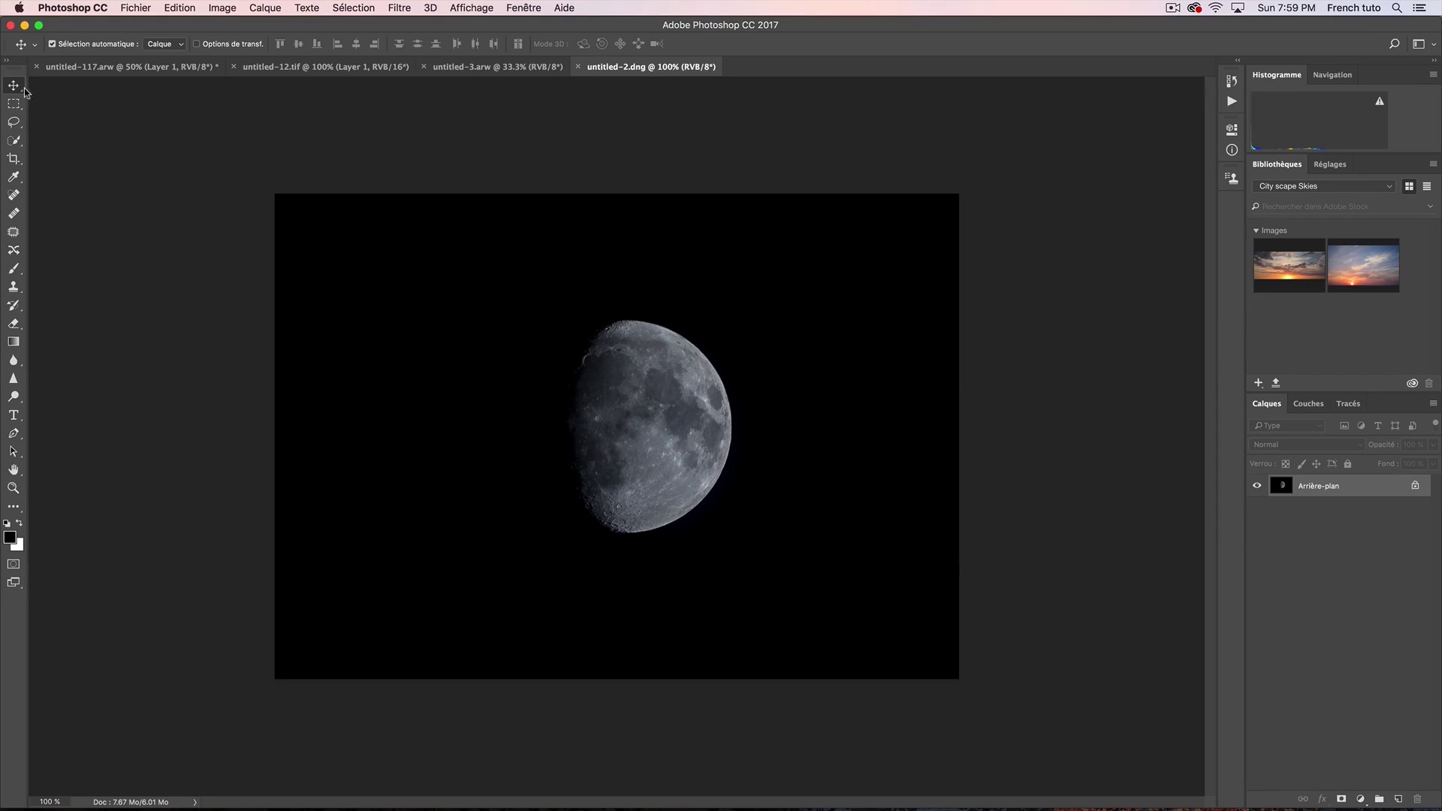
left_click_drag(511, 71, 535, 292)
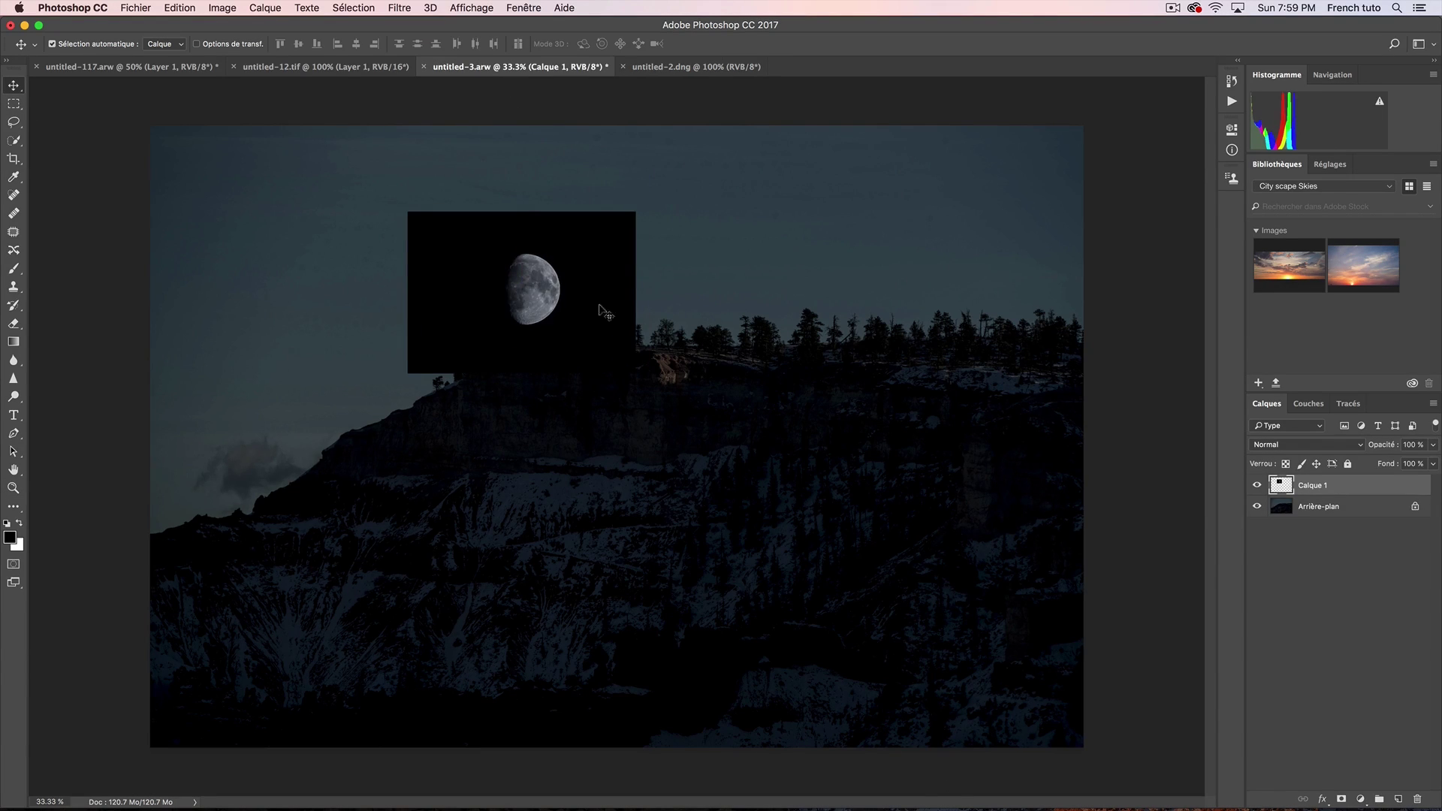
left_click(1275, 451)
left_click(1299, 552)
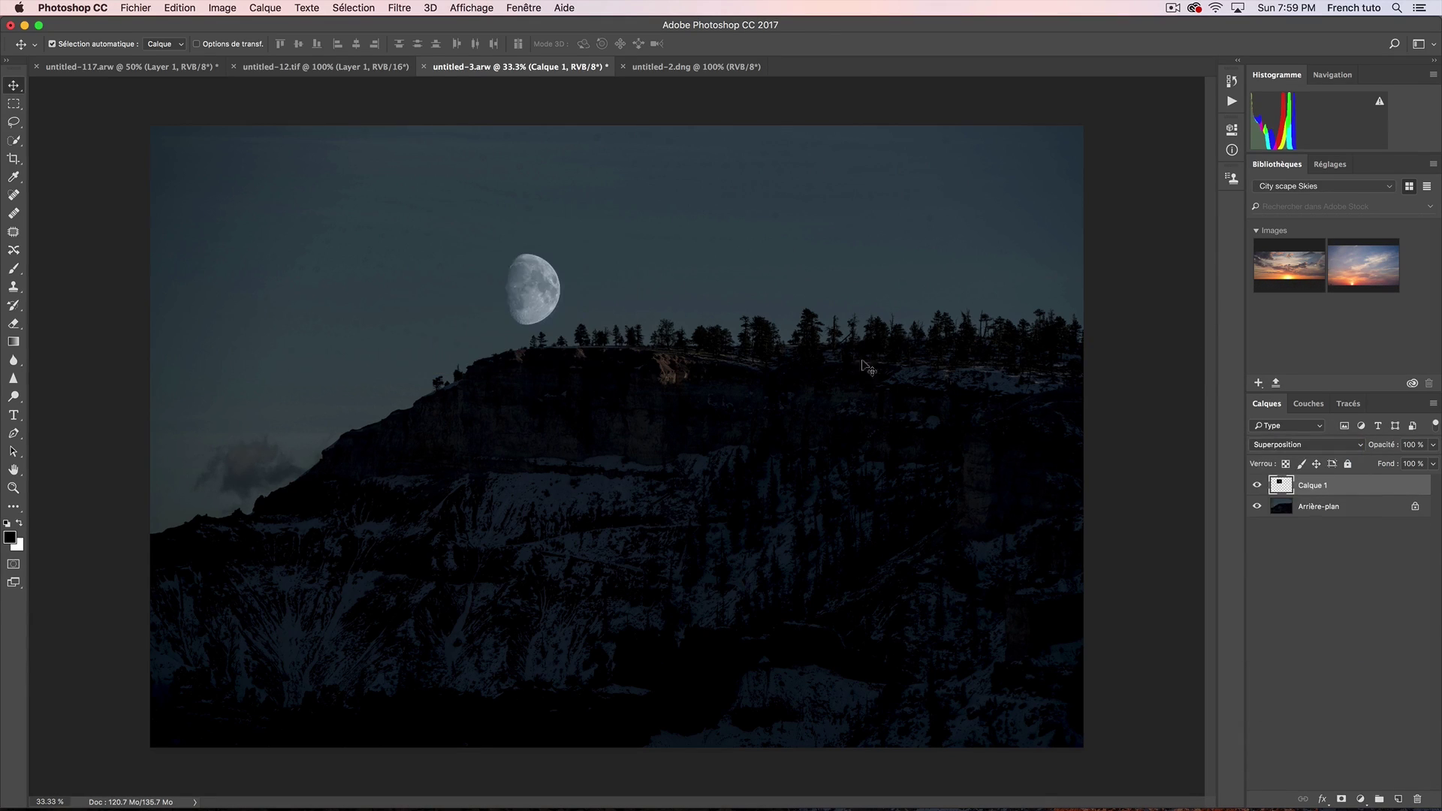
Enlarge the moon to about 253.5% with free transform and position it over the left end of the tree-lined ridge
left_click_drag(538, 289, 593, 304)
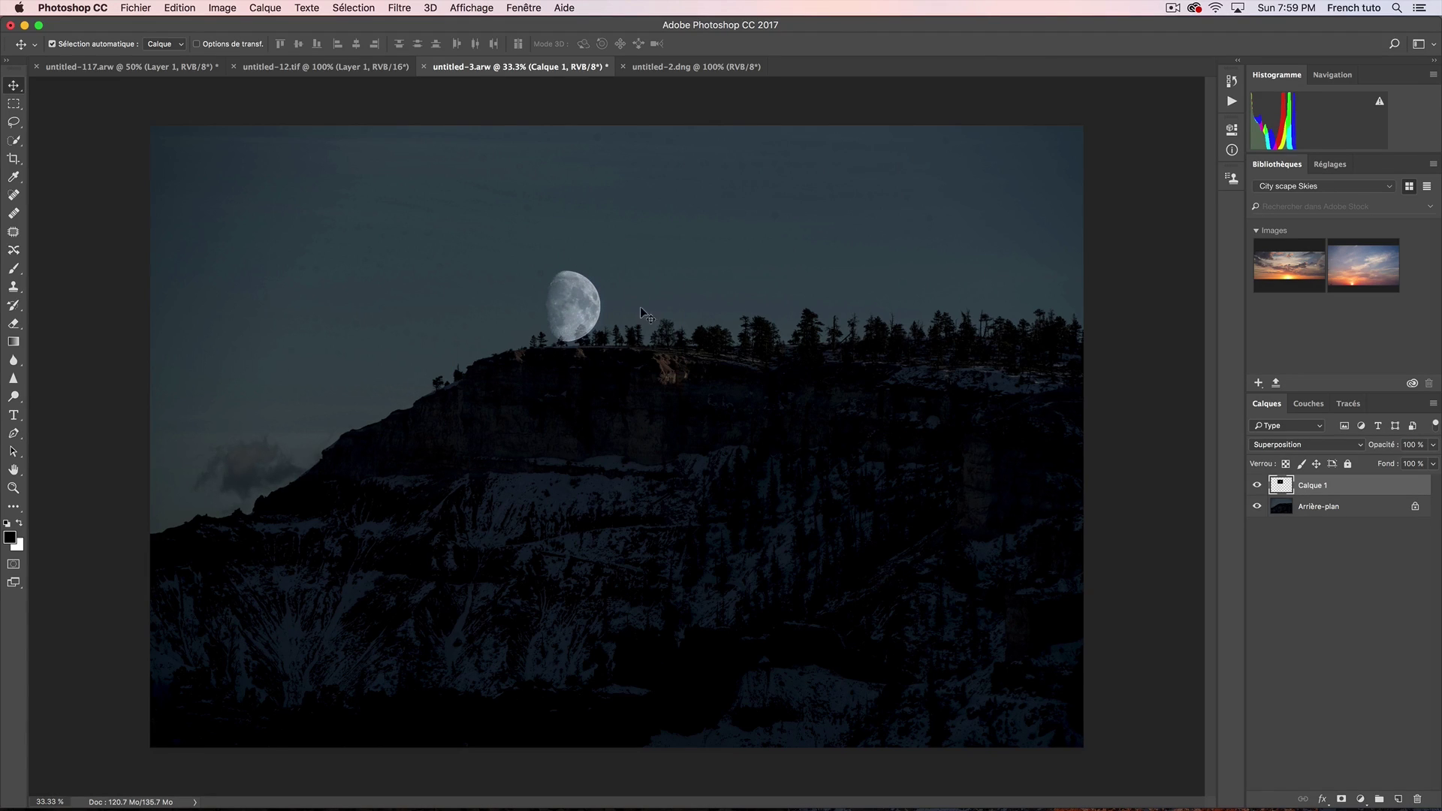
left_click(180, 7)
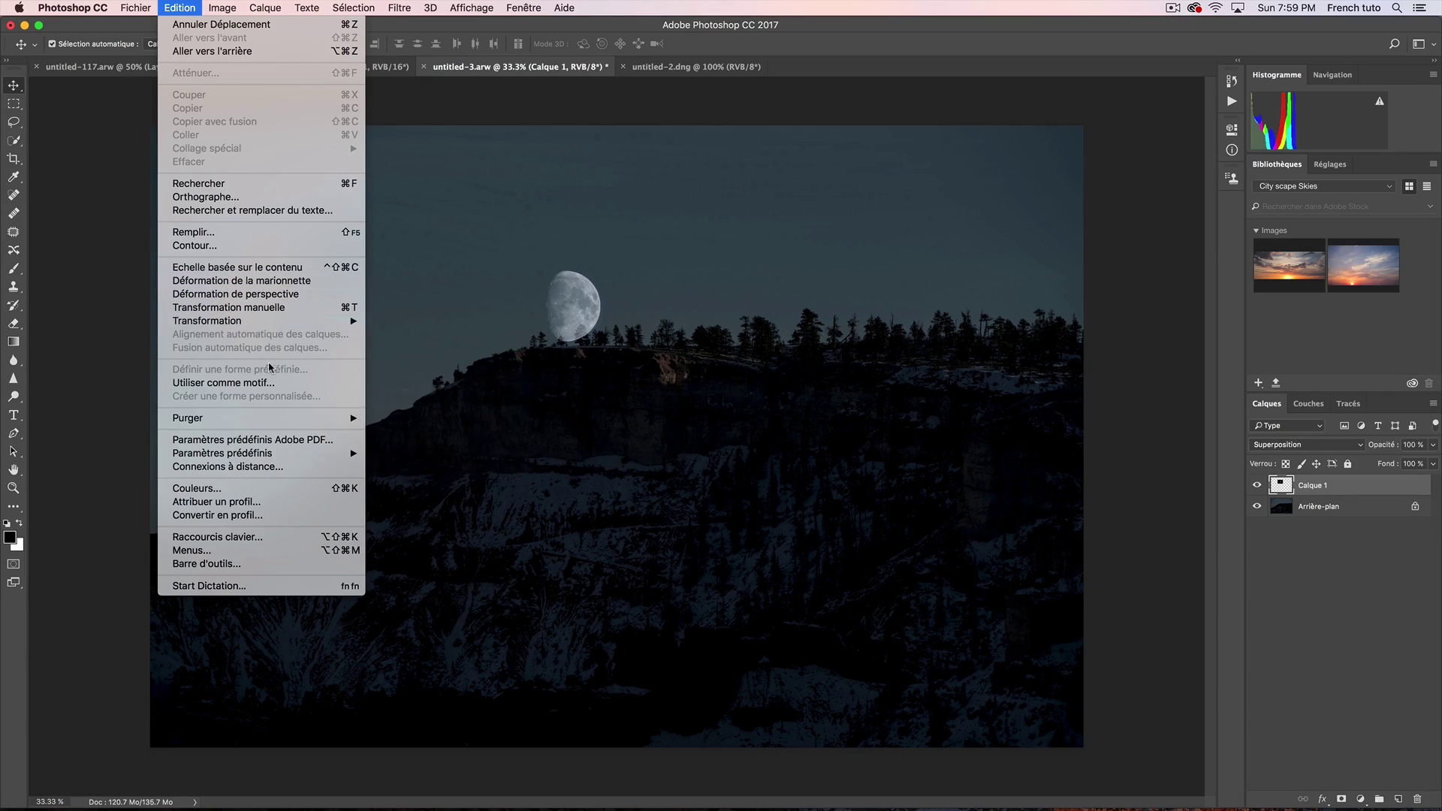
left_click(350, 310)
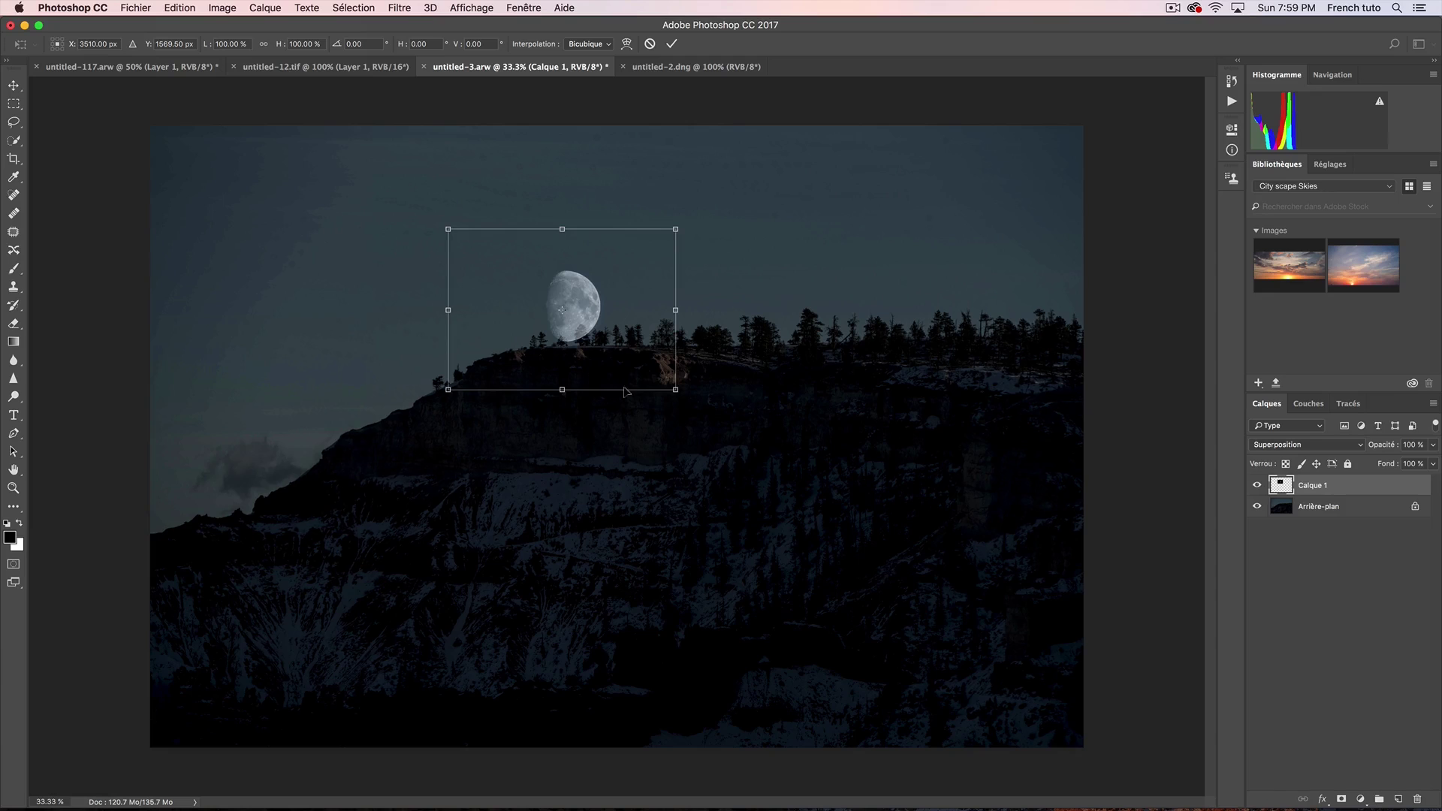
left_click_drag(678, 391, 891, 470)
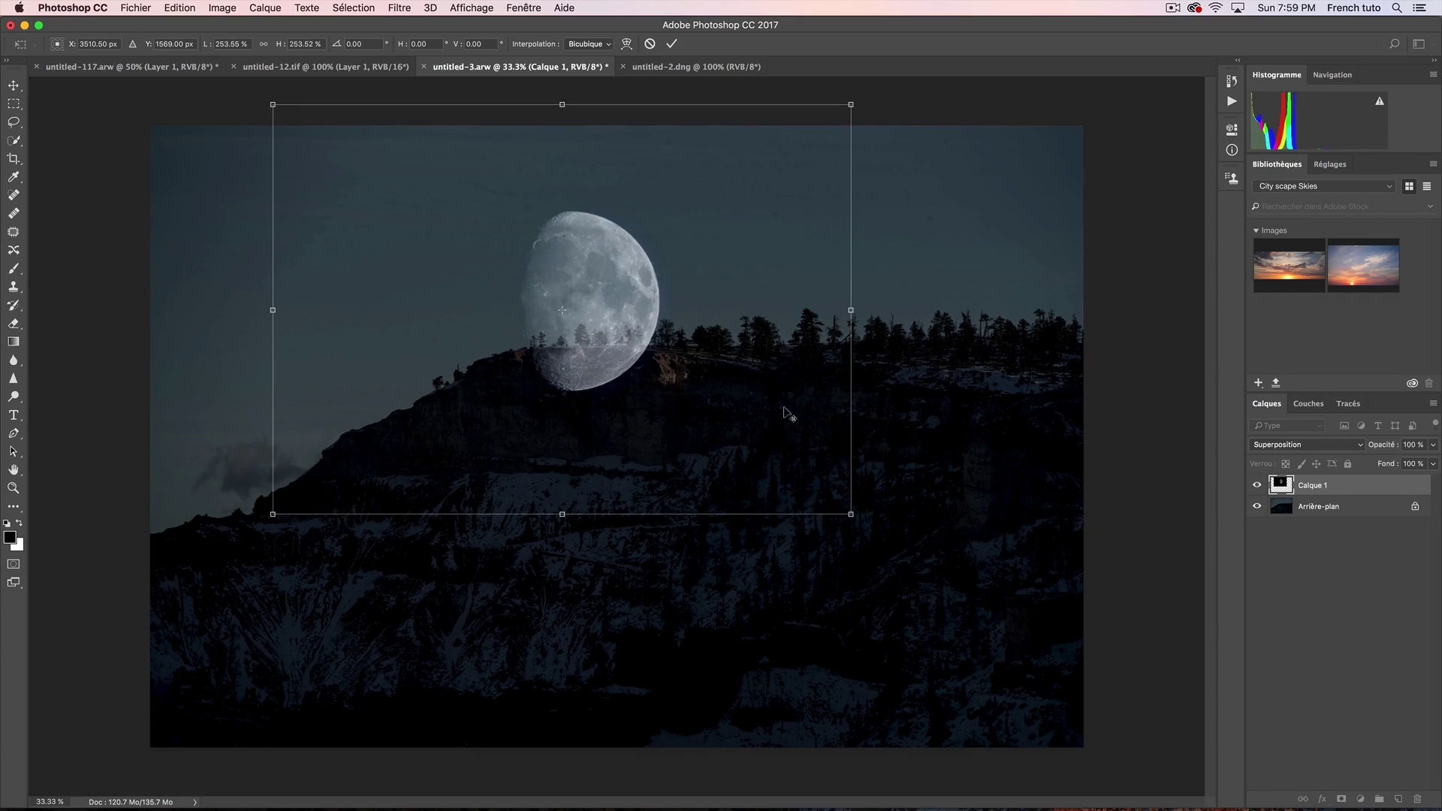
left_click_drag(619, 300, 740, 268)
mouse_move(622, 275)
left_mouse_down()
mouse_move(625, 239)
mouse_move(588, 255)
mouse_move(601, 280)
left_mouse_up()
left_click_drag(741, 268, 573, 283)
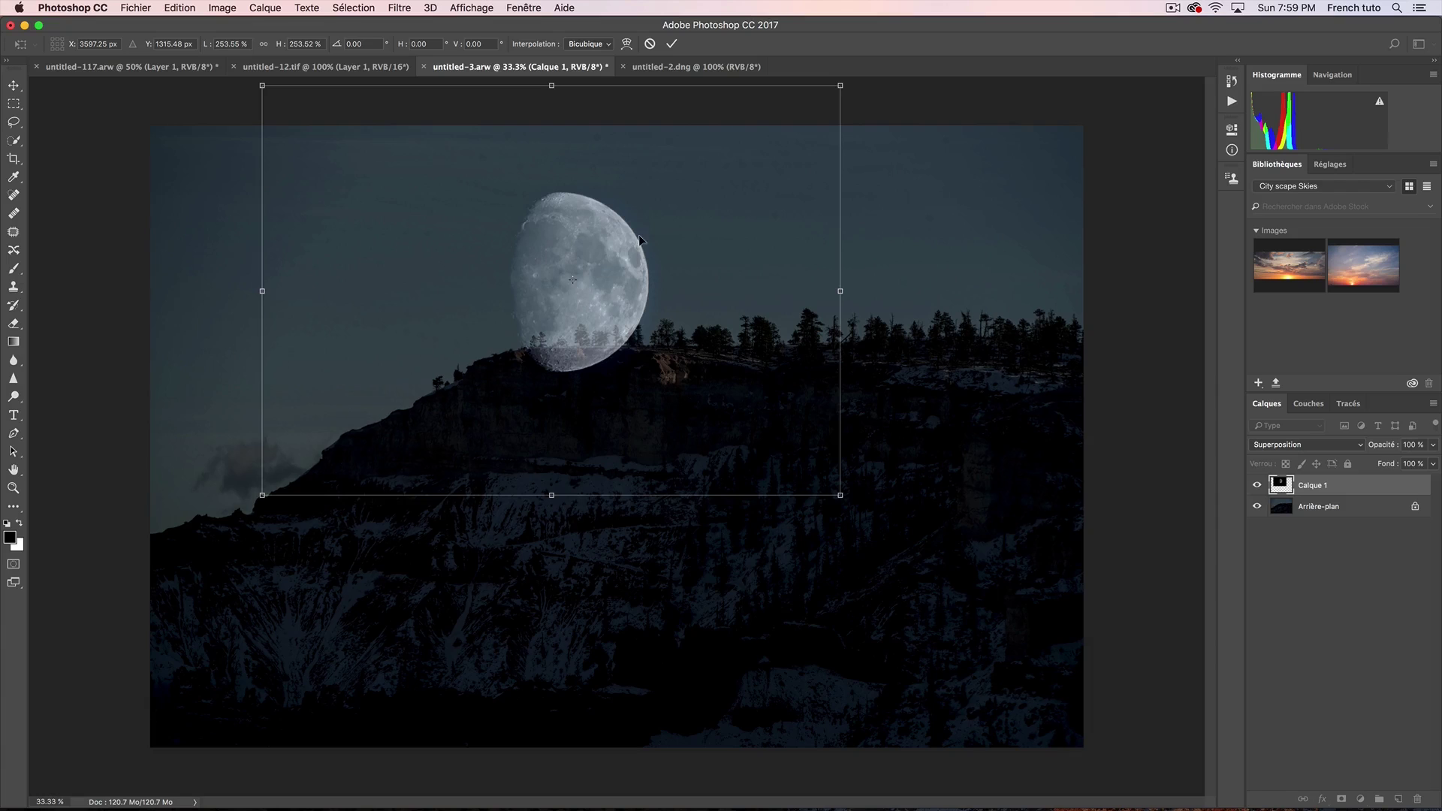
Try a vertical flip of the moon layer within the active transform, and flip it back
right_click(605, 273)
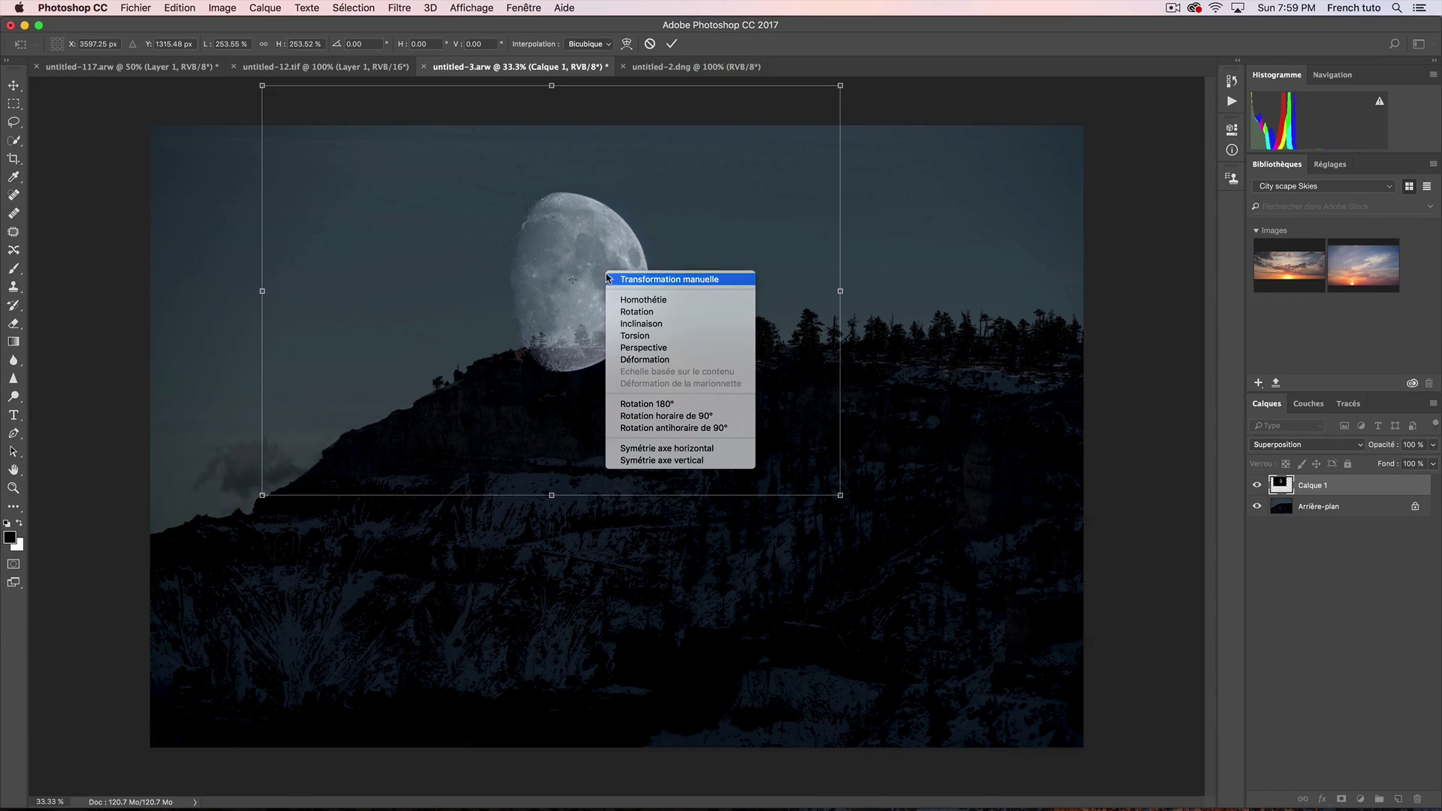
left_click(699, 460)
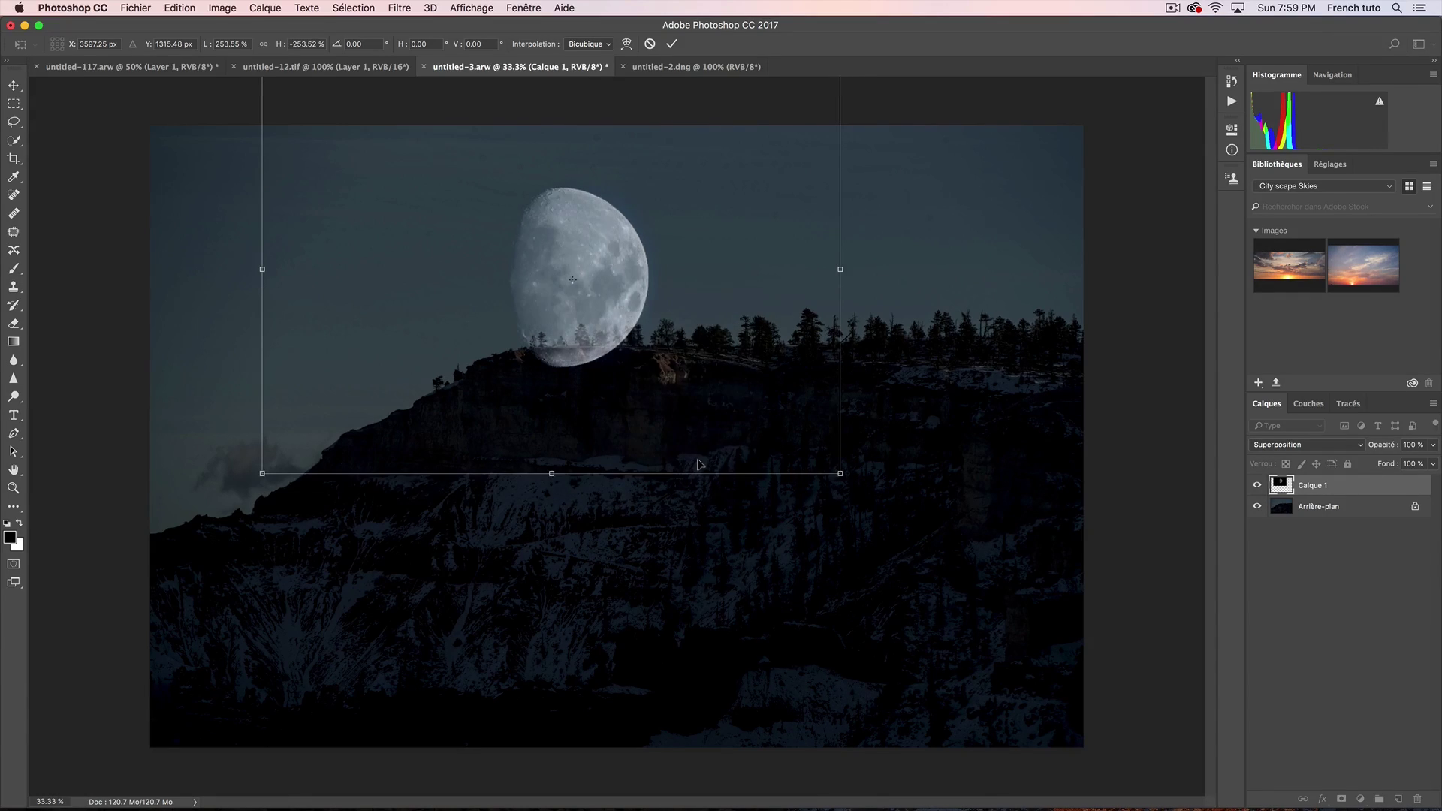
right_click(653, 371)
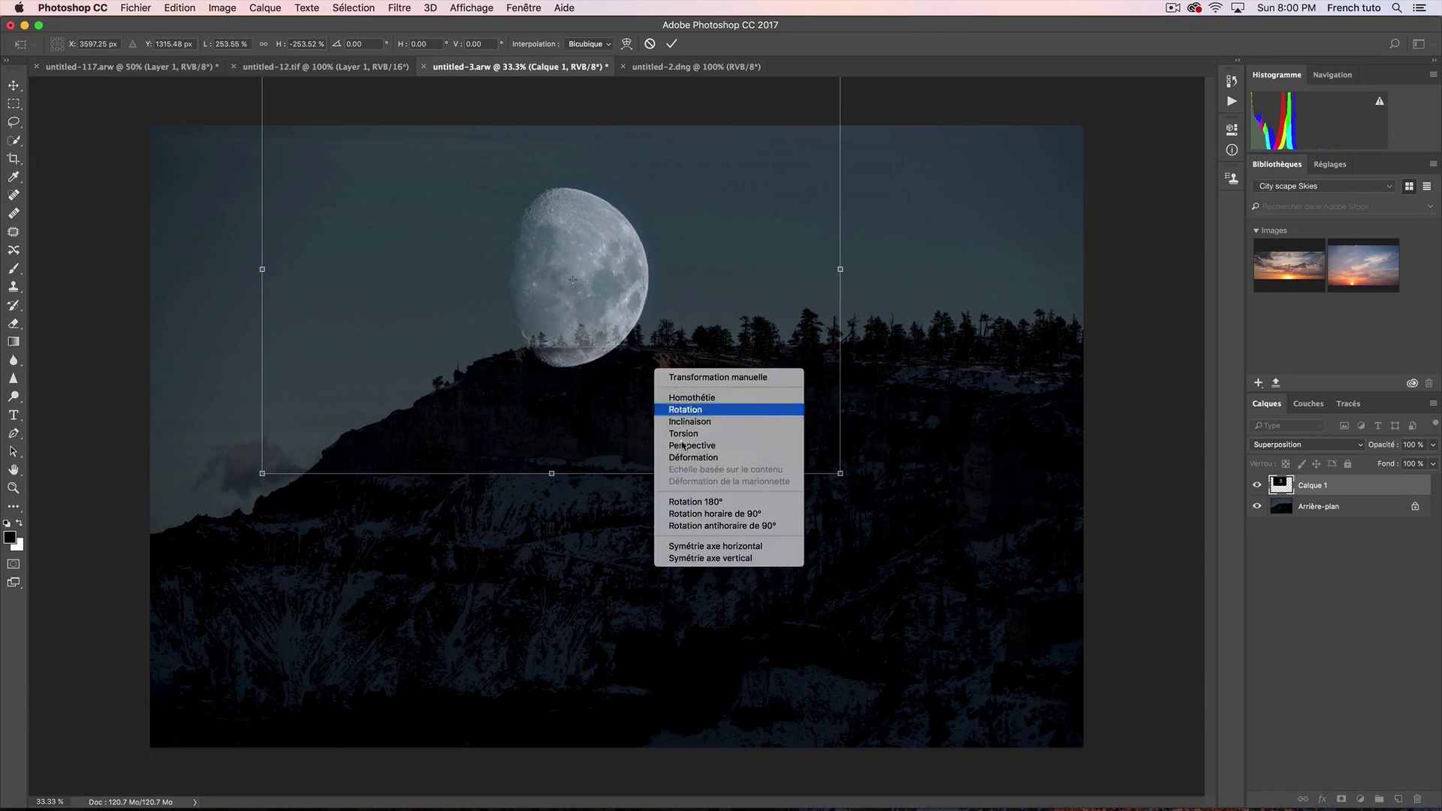
left_click(601, 374)
right_click(655, 397)
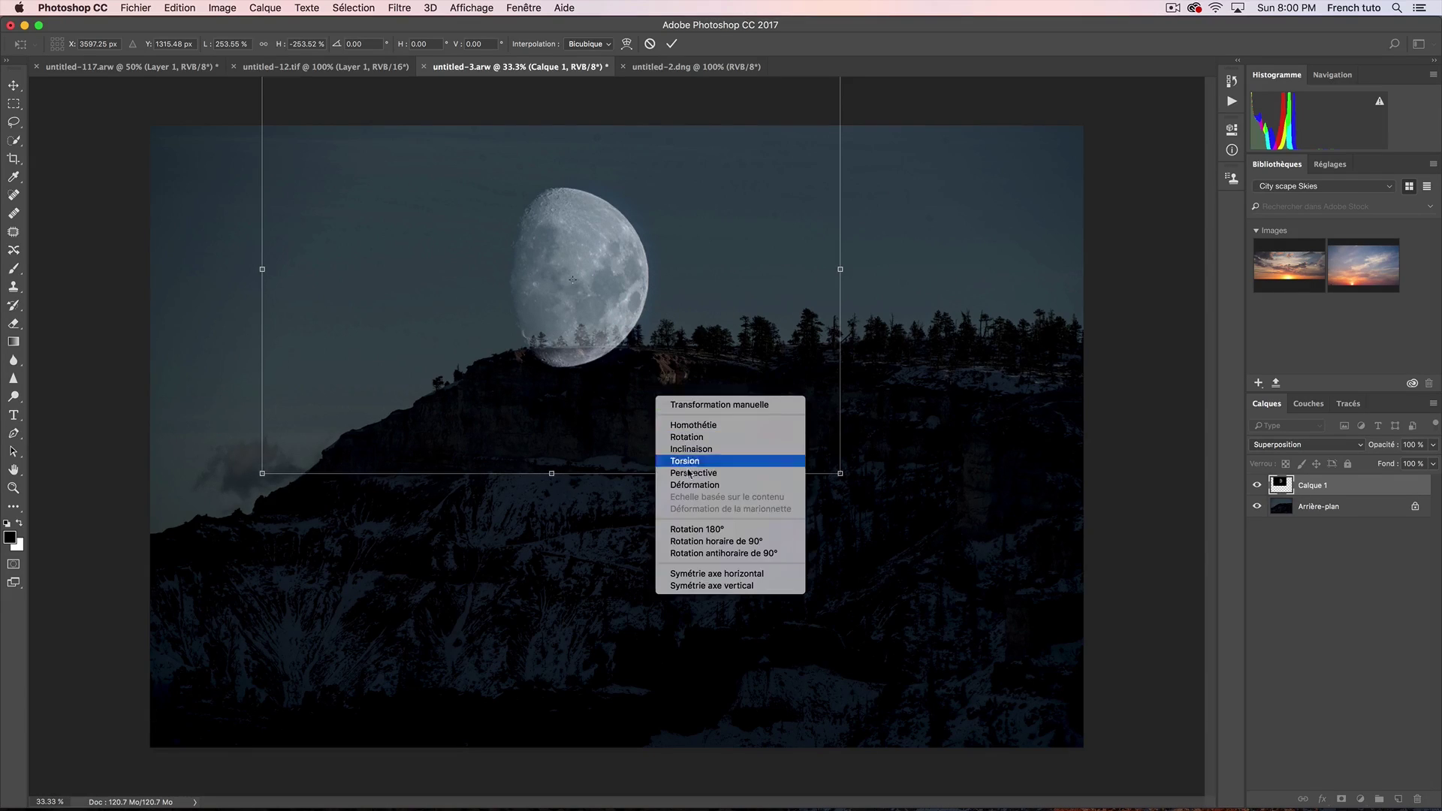
left_click(728, 587)
Flip the moon horizontally, enlarge it further over the left end of the tree-lined ridge, and commit the transform
right_click(682, 409)
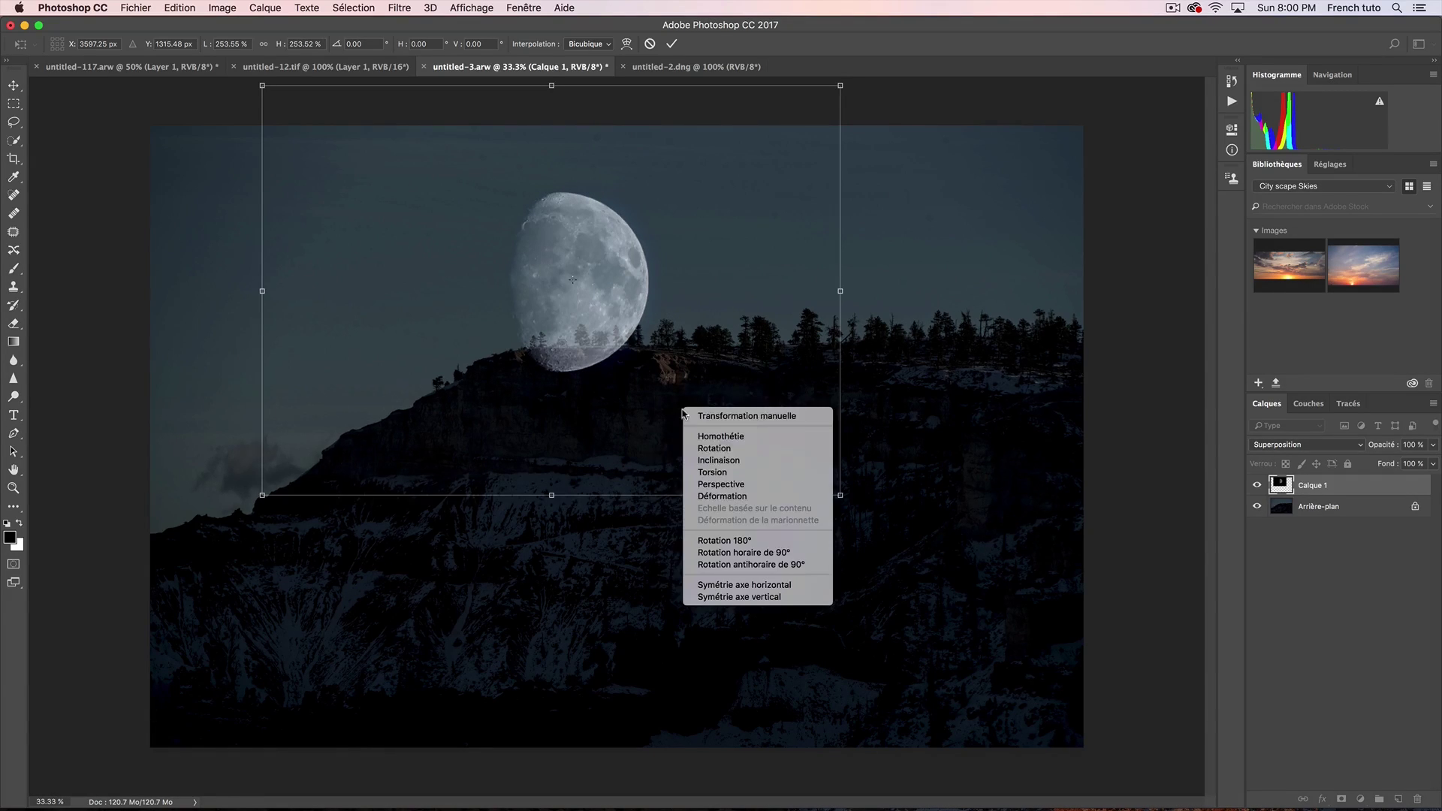
left_click(770, 586)
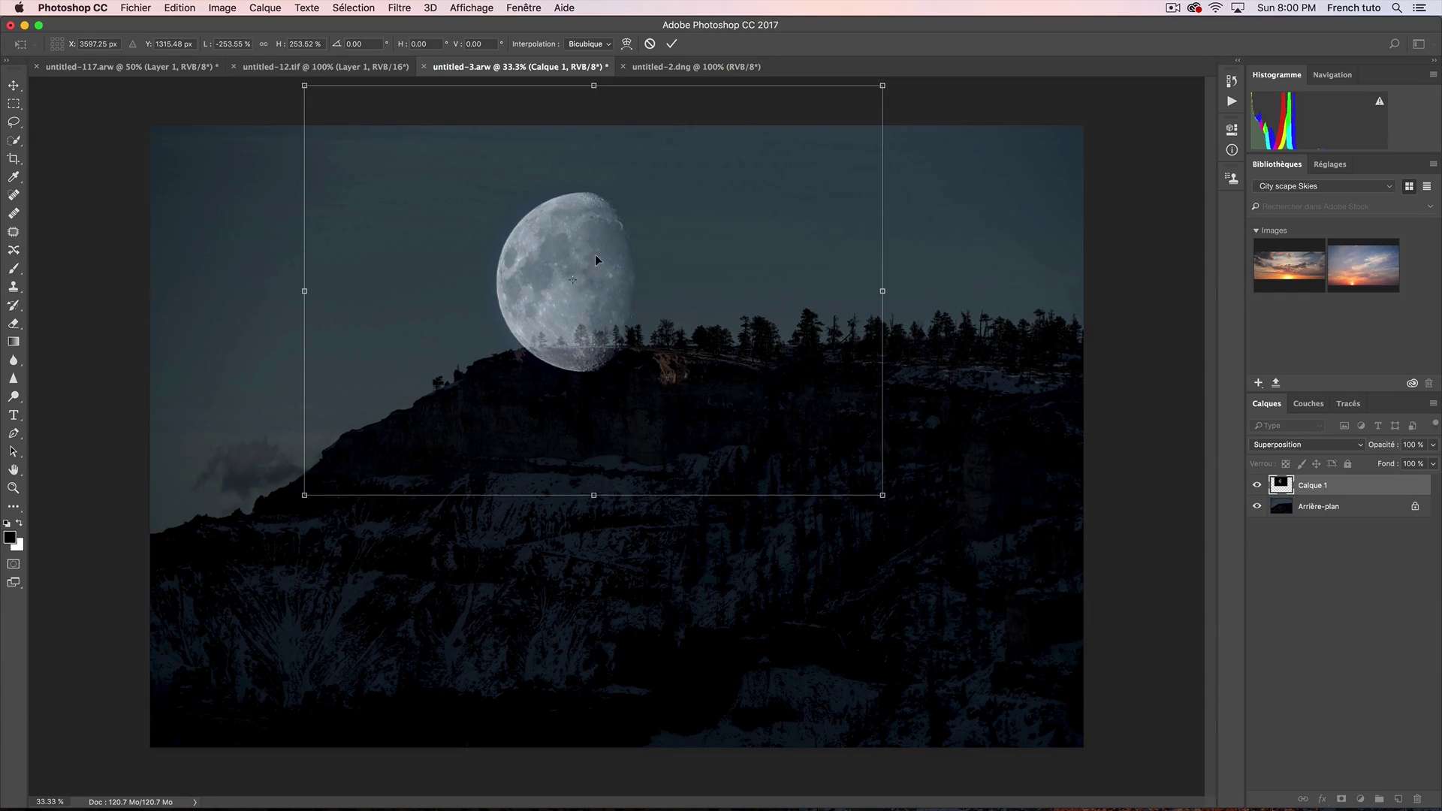
mouse_move(586, 250)
left_mouse_down()
mouse_move(534, 260)
mouse_move(522, 291)
mouse_move(569, 257)
left_mouse_up()
left_click_drag(859, 504, 969, 589)
left_click_drag(592, 279, 622, 251)
key("Return")
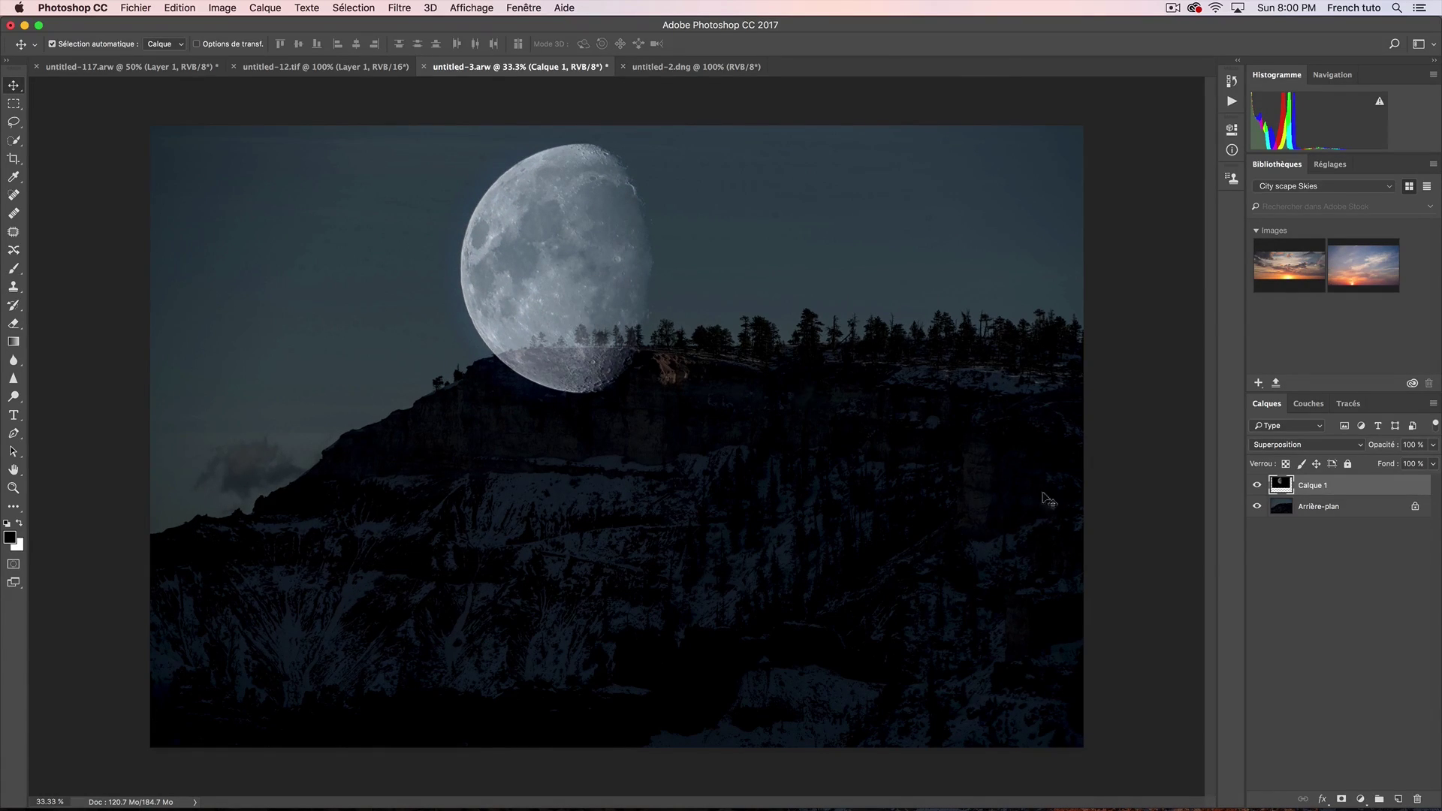
Hide the moon layer Calque 1 and select the Arrière-plan layer to inspect its sky for spots
left_click(1257, 486)
left_click(1291, 506)
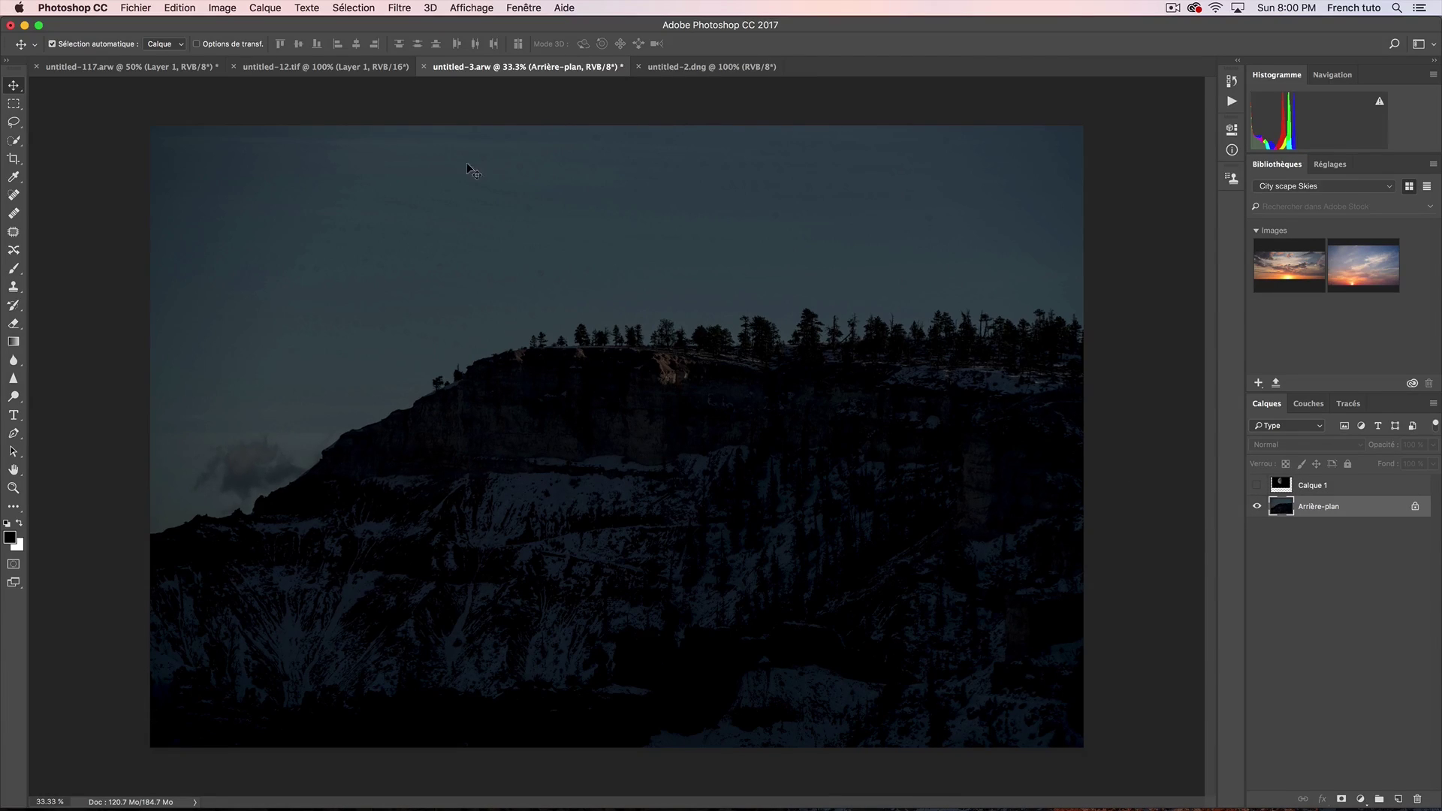
key("z")
left_click(488, 182)
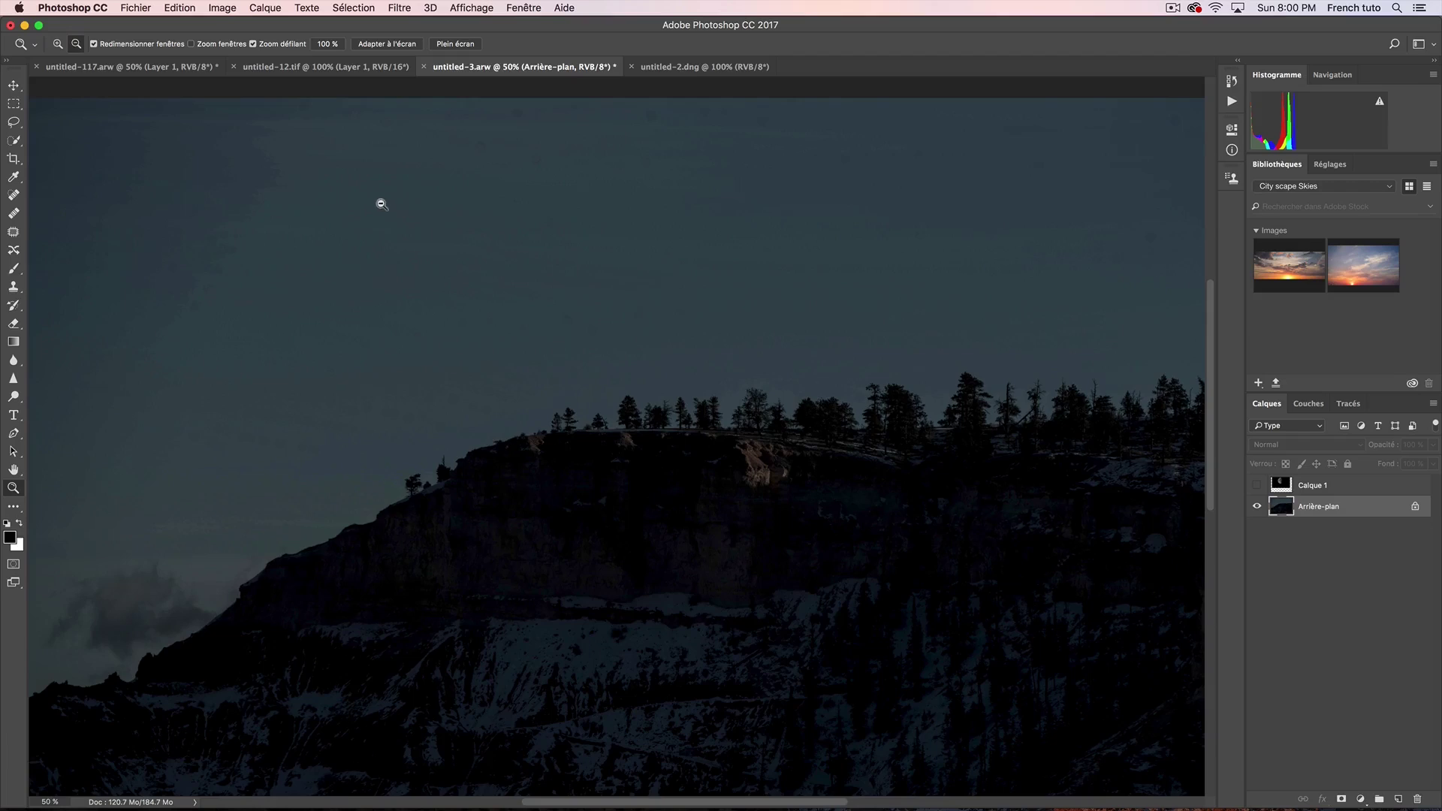
left_click(379, 203, "alt")
Try to retouch the dust spots in the sky with the Healing Brush enlarged to size 82
left_click(13, 195)
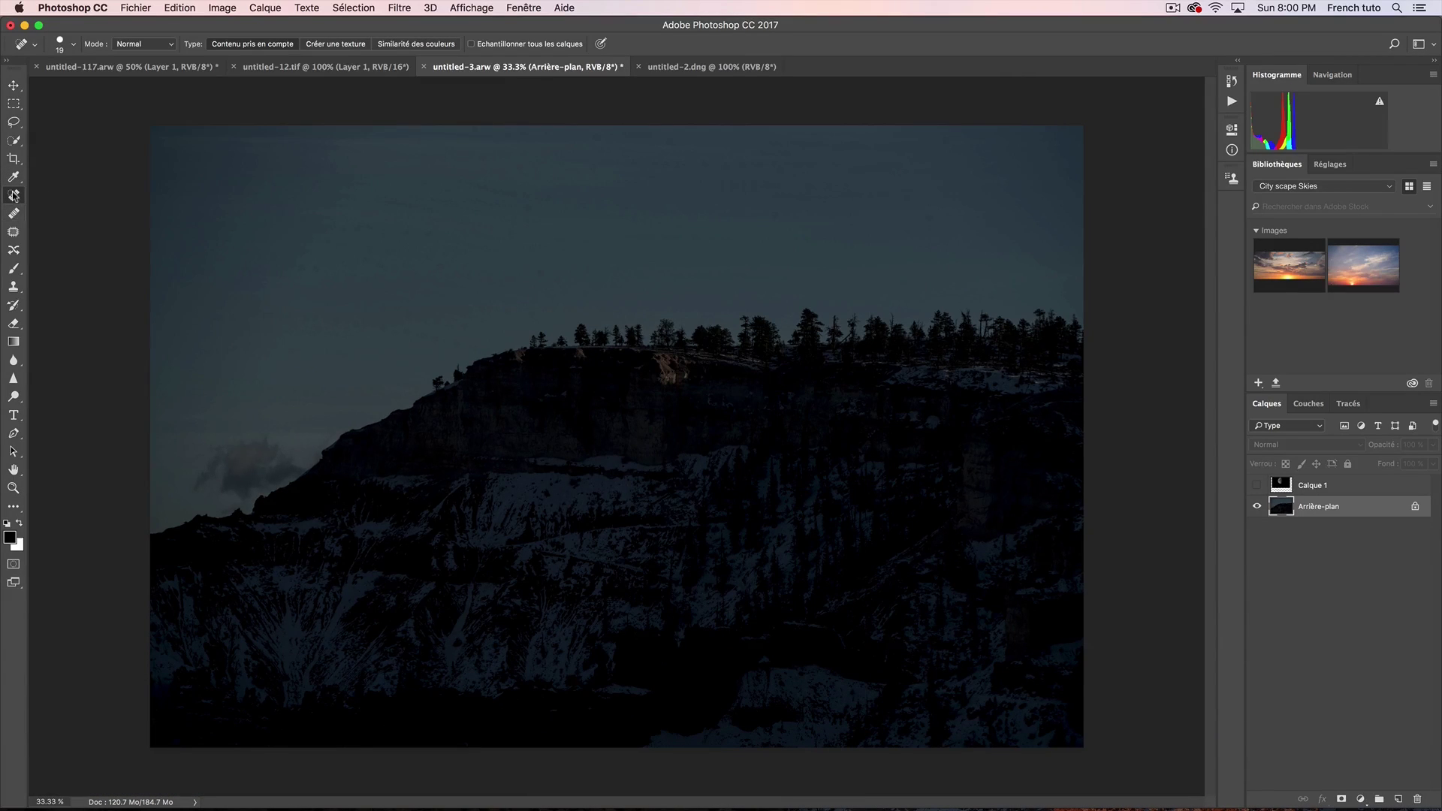
left_click(15, 215)
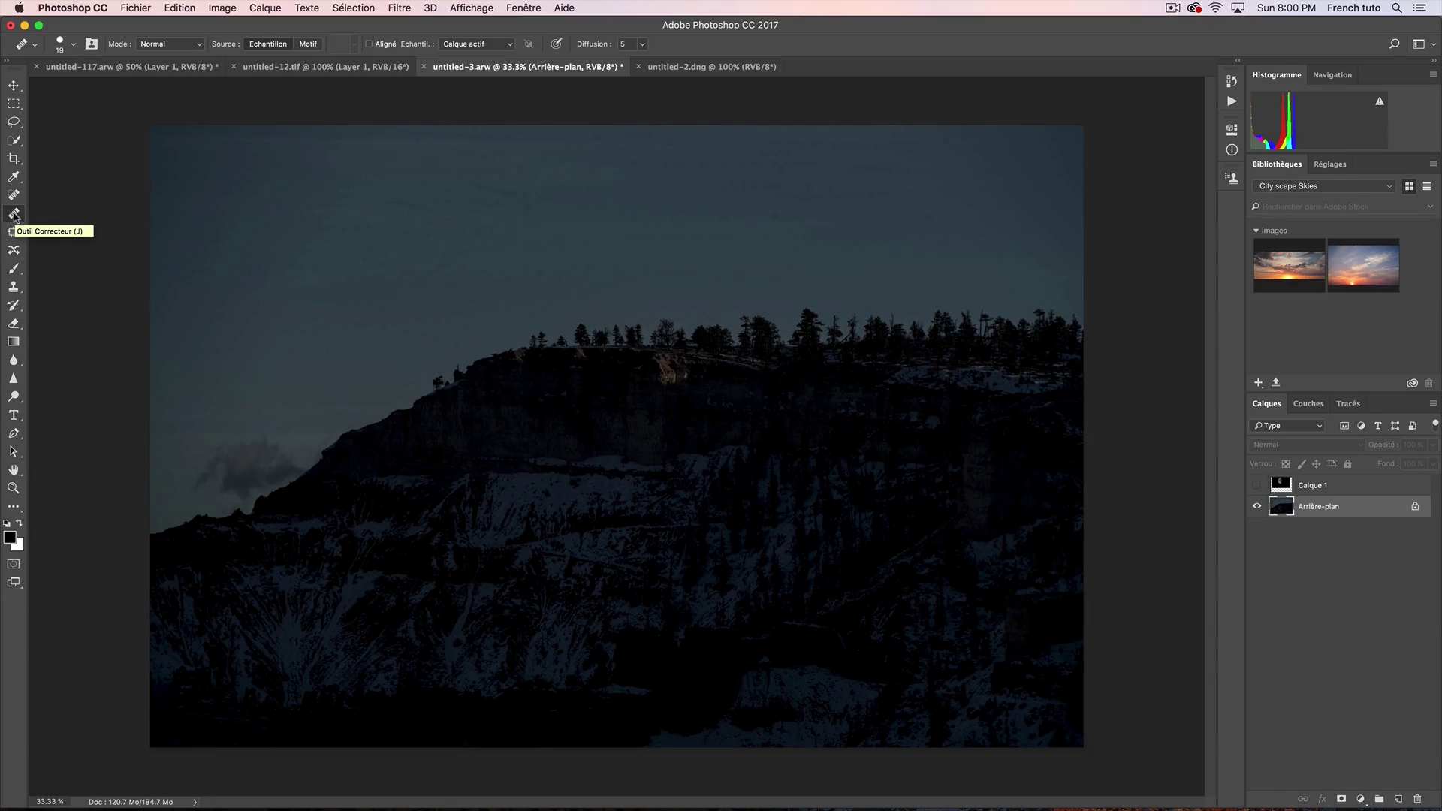
left_click_drag(533, 265, 539, 268)
left_click(539, 276)
left_click(846, 274)
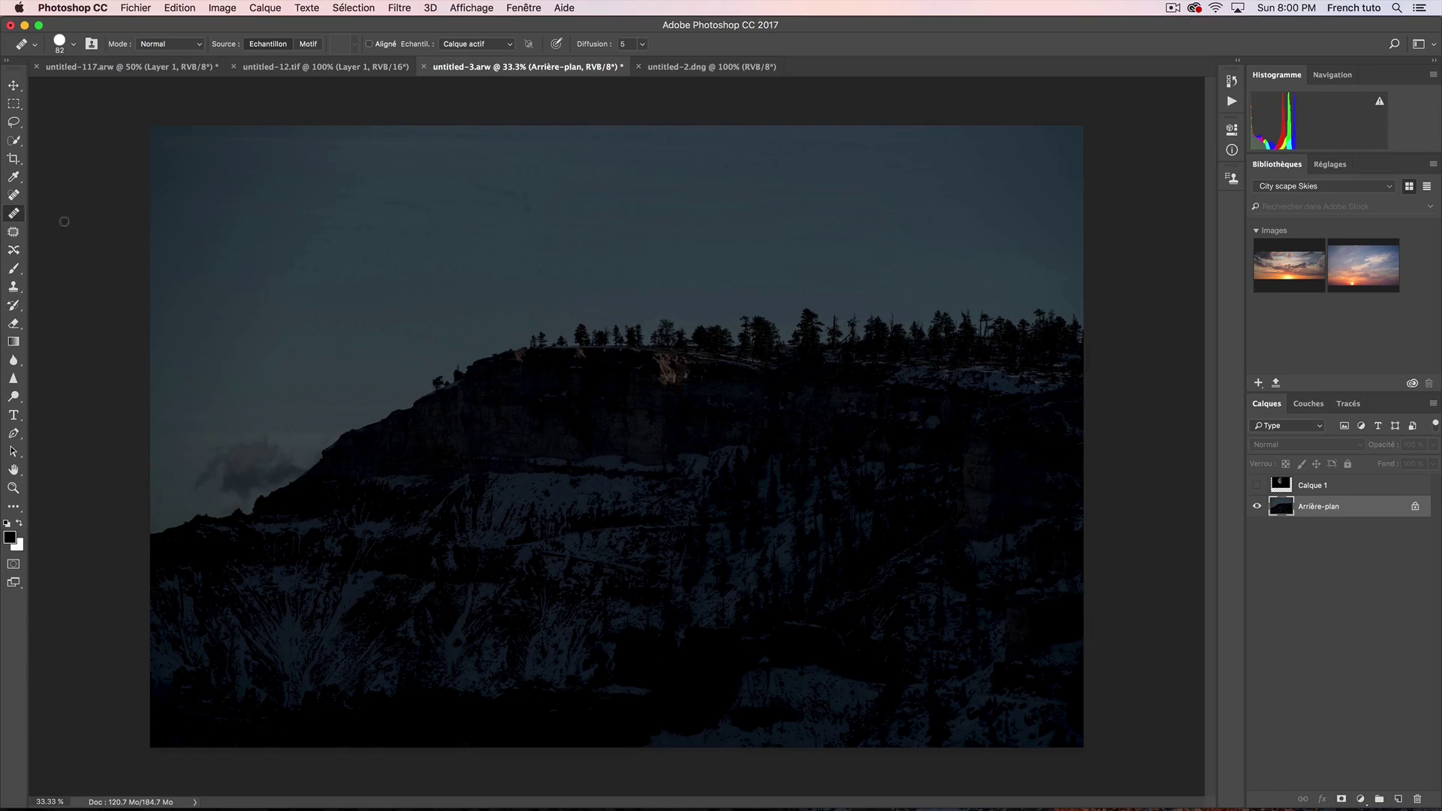
Remove the dust spots across the sky with the content-aware Spot Healing Brush at size 105
left_click(13, 195)
left_click_drag(535, 261, 559, 278)
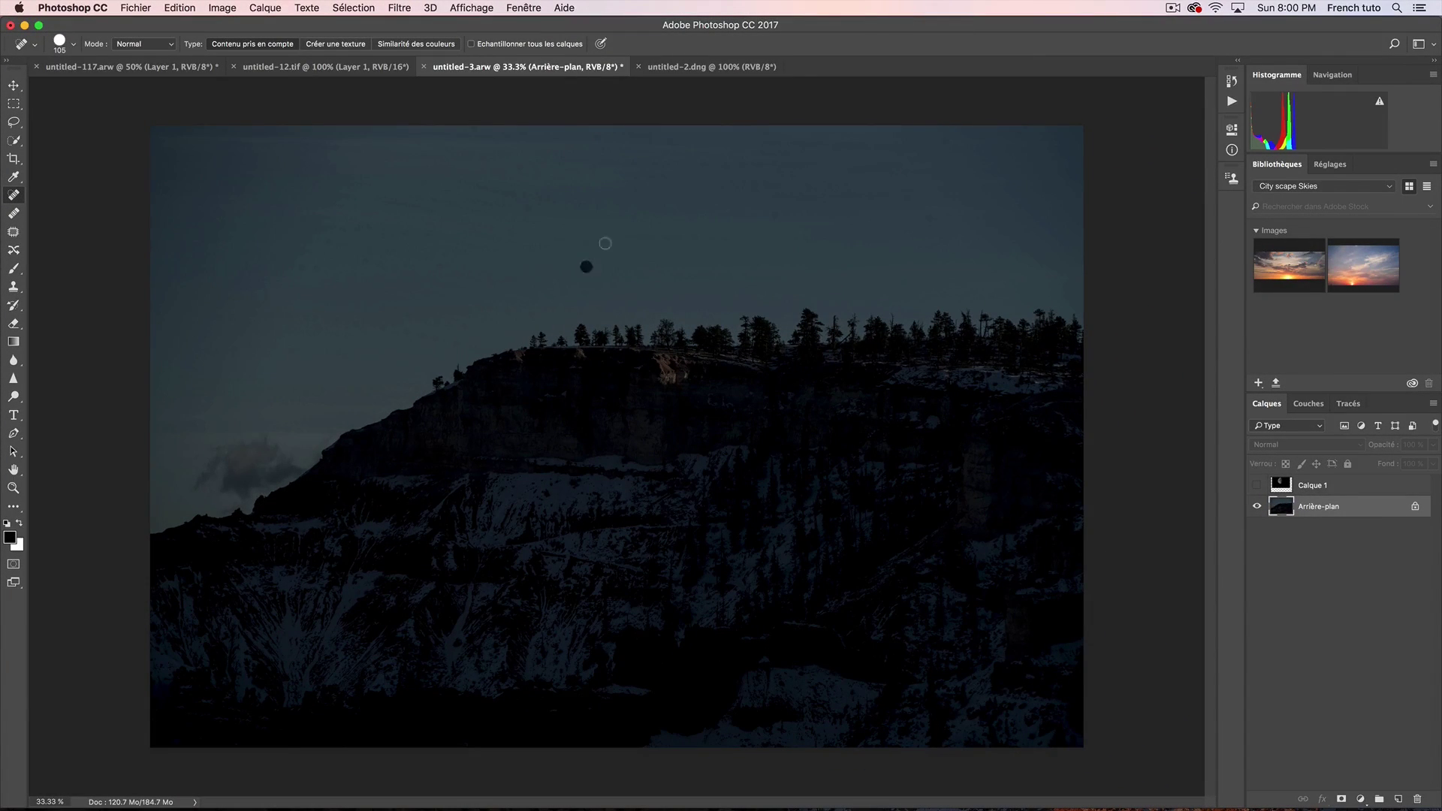
left_click(673, 140)
left_click(591, 168)
left_click(599, 149)
left_click(537, 165)
left_click(518, 167)
left_click(452, 150)
Select the whole sky above the ridge on the Arrière-plan layer with the Quick Selection tool
key("l")
left_click(1333, 487)
left_click(1325, 505)
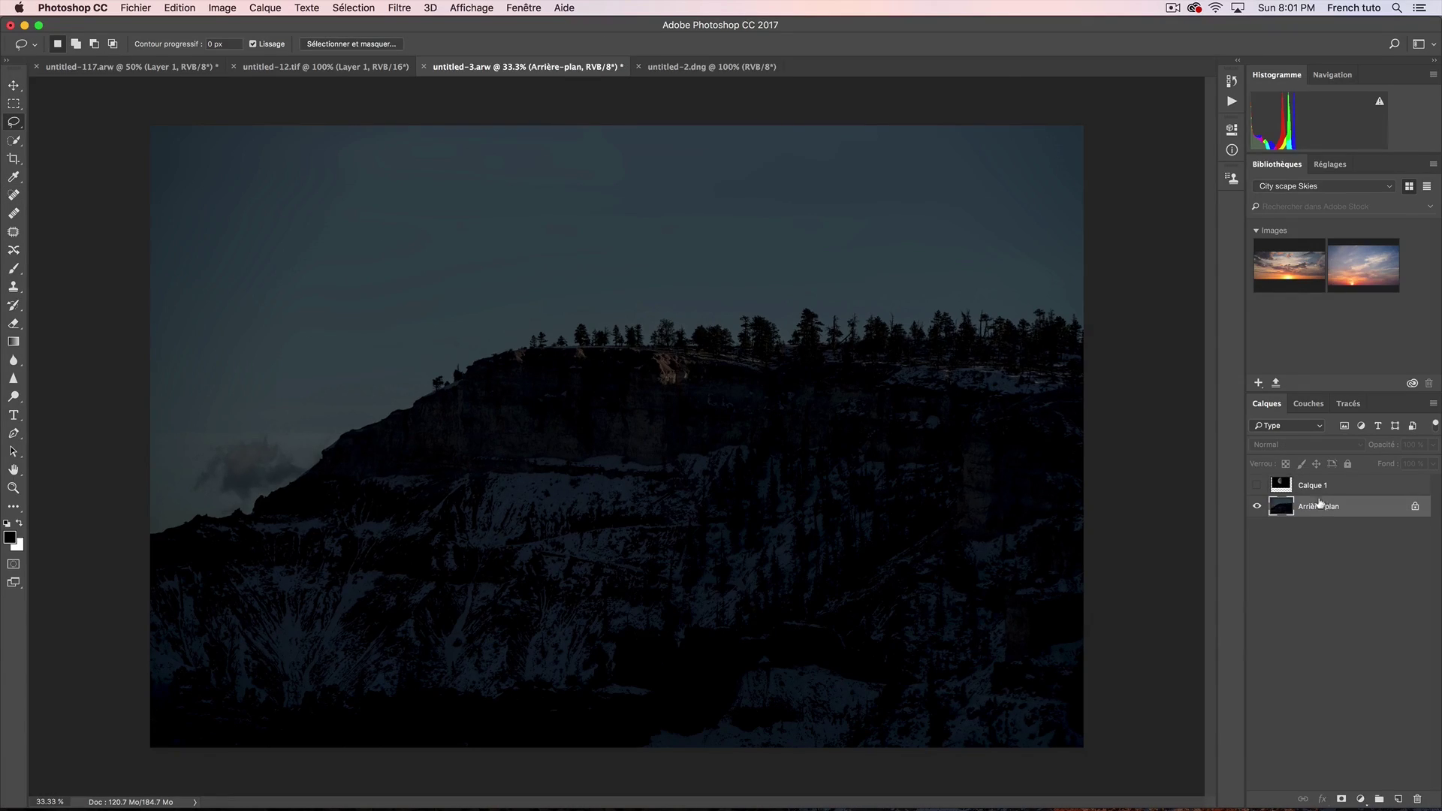
left_click(15, 143)
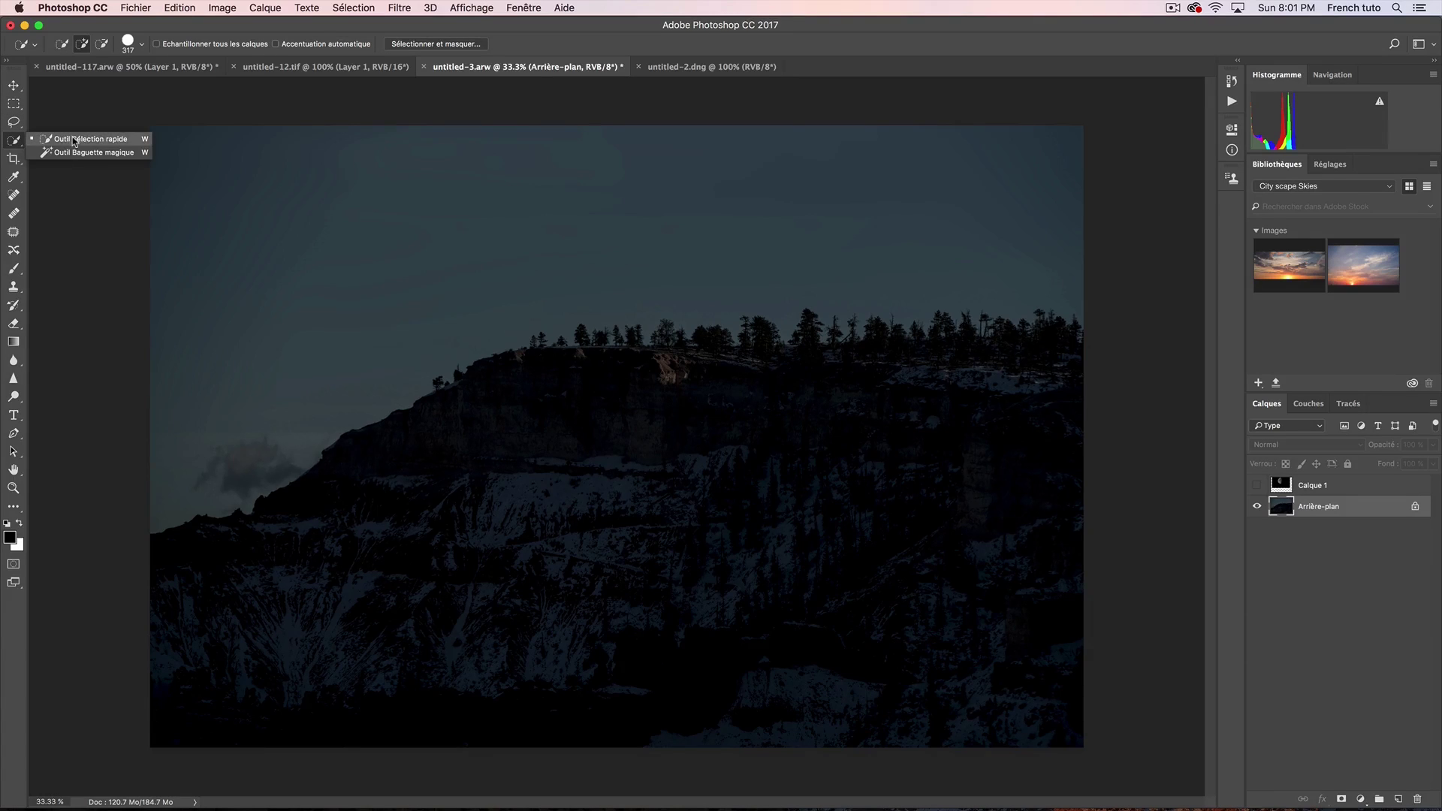
left_click(75, 142)
mouse_move(357, 290)
left_mouse_down()
mouse_move(622, 251)
mouse_move(879, 233)
mouse_move(977, 343)
left_mouse_up()
Refine the selection edge along the trees and cliff with the Refine Edge brush at size 262, and accept it
left_click(437, 44)
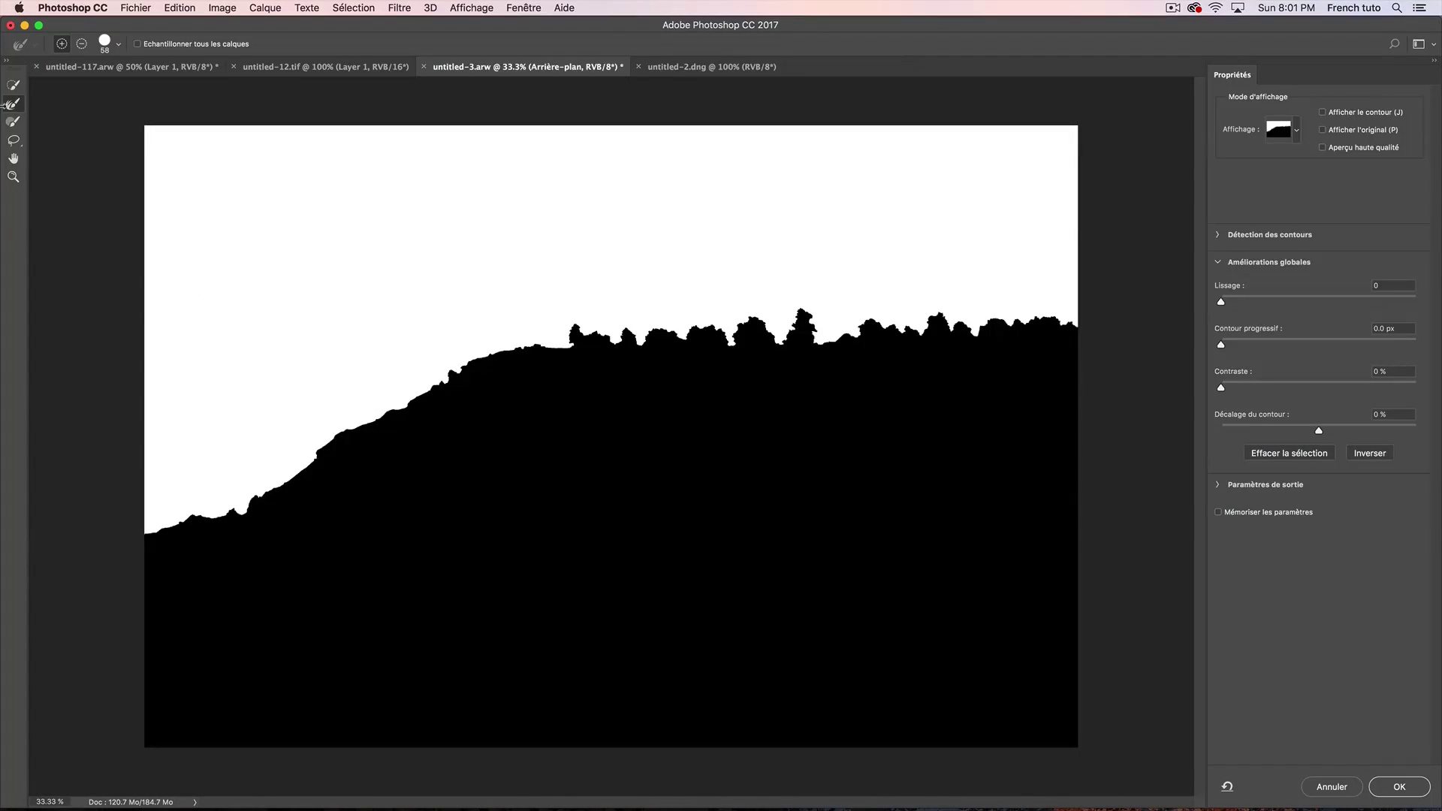
left_click_drag(290, 267, 314, 271)
mouse_move(453, 384)
left_mouse_down()
mouse_move(660, 337)
mouse_move(499, 338)
mouse_move(1048, 318)
left_mouse_up()
left_click_drag(456, 381, 413, 388)
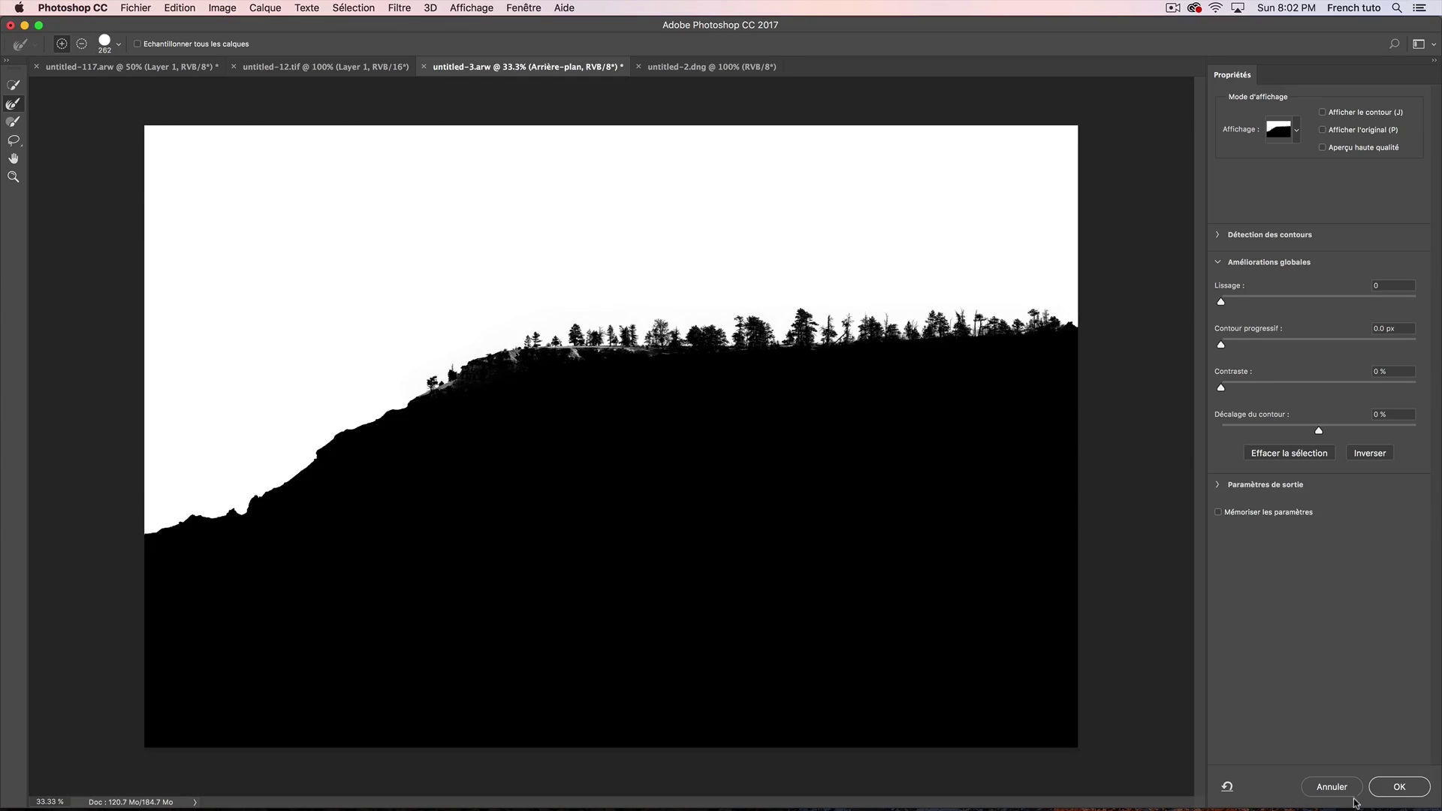
left_click(1400, 787)
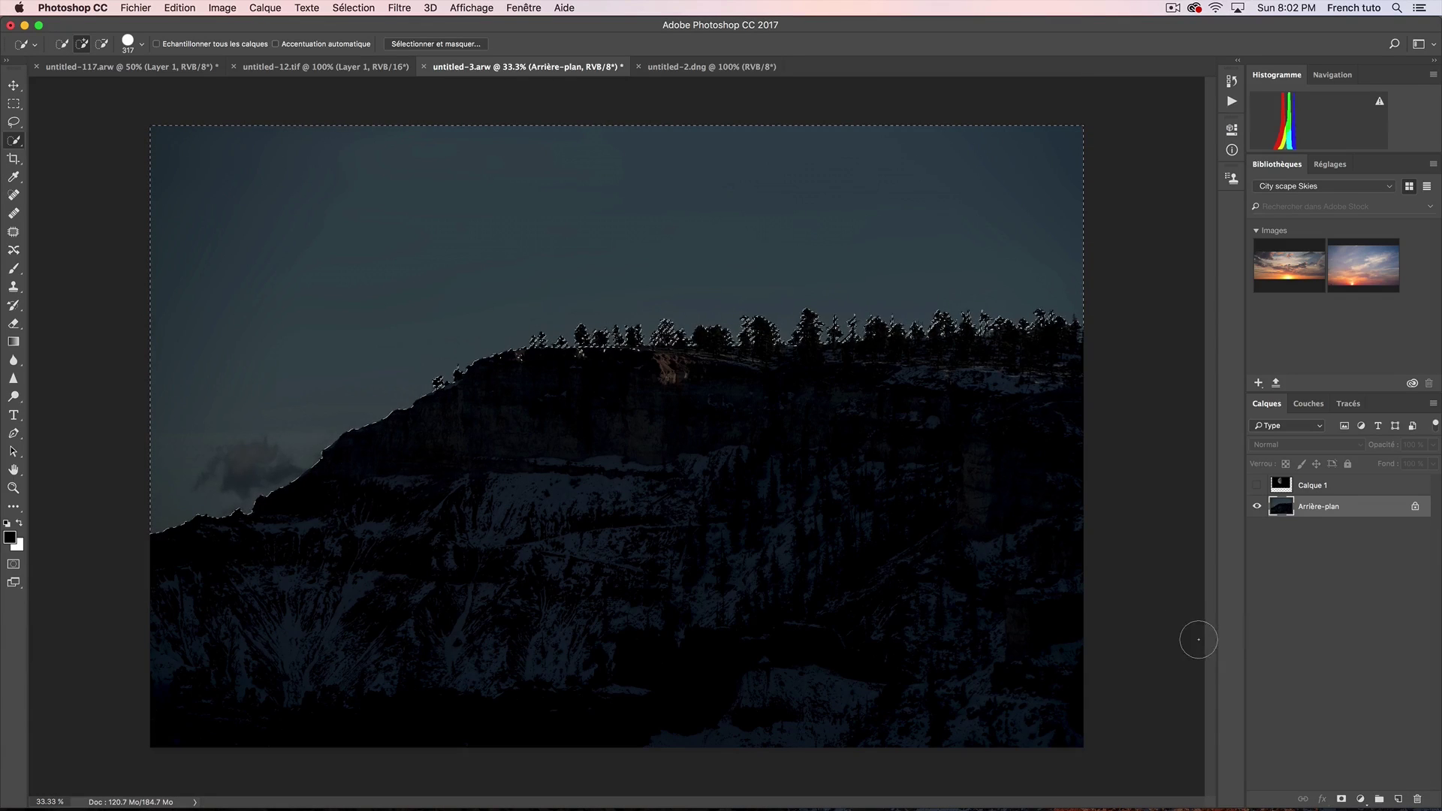
Show the moon layer Calque 1 again and add a layer mask to it from the sky selection
left_click(1316, 486)
left_click(1257, 486)
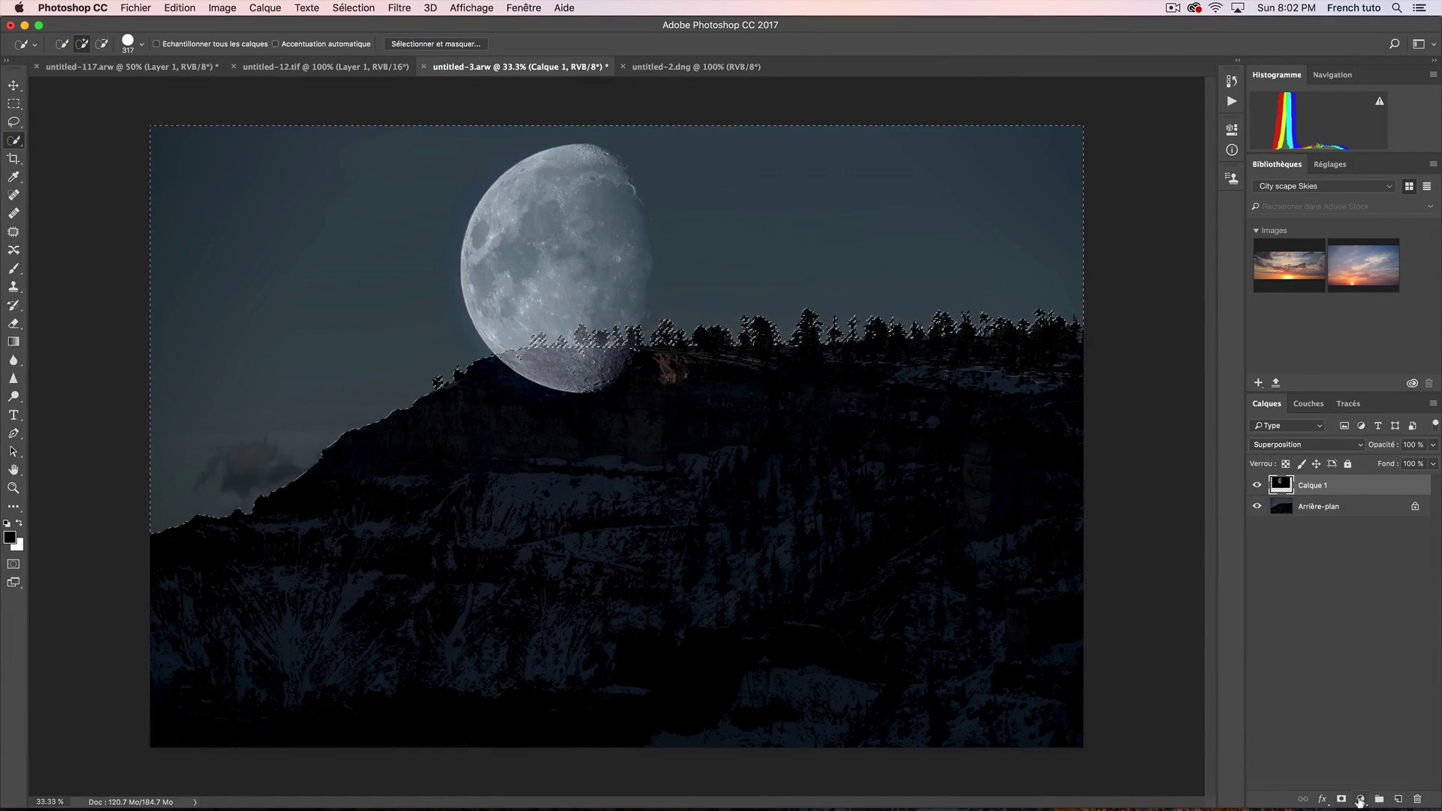
left_click(1343, 800)
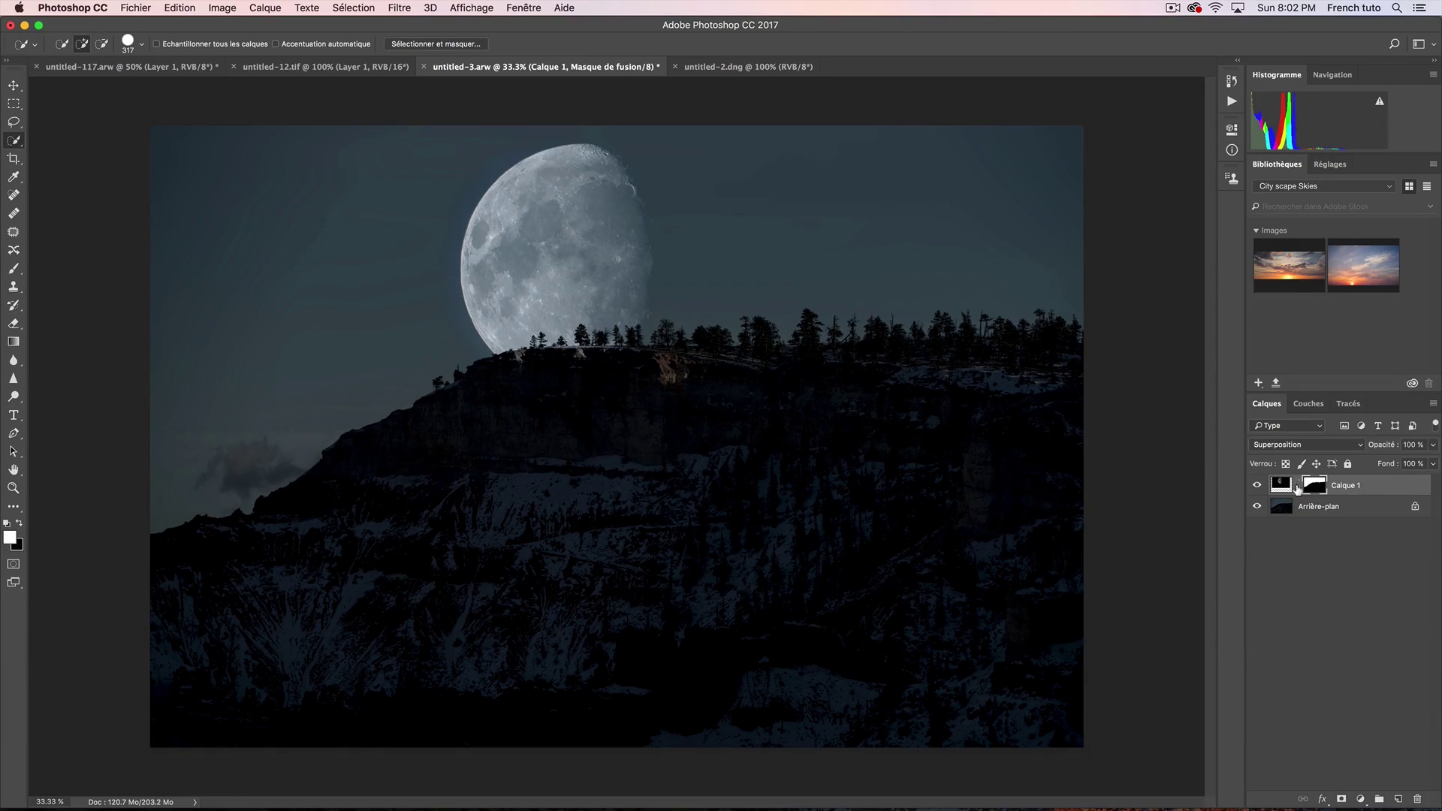
Unlink the moon image from its mask and move the moon slightly lower behind the ridge
left_click(1279, 486)
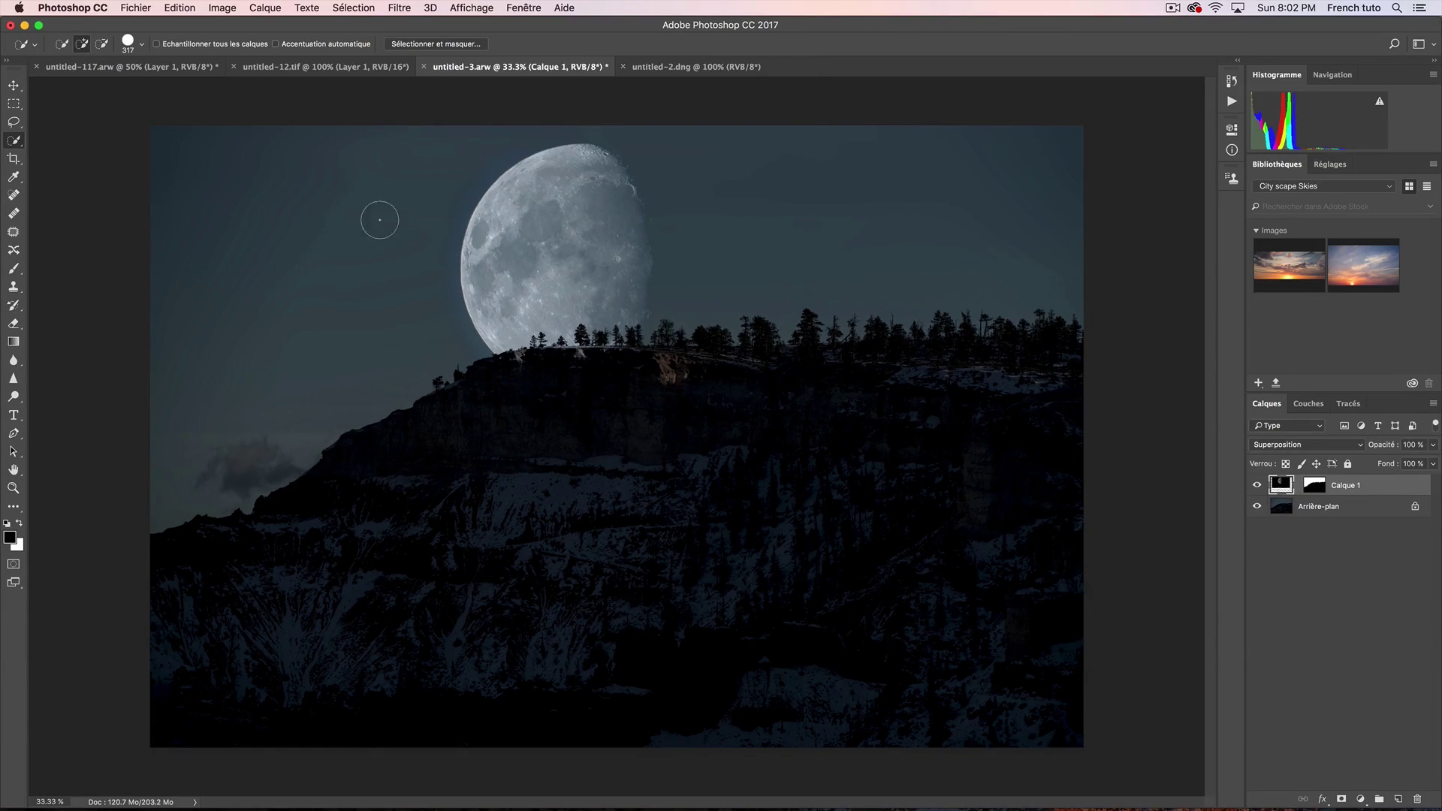
key("v")
mouse_move(537, 236)
left_mouse_down()
mouse_move(424, 240)
mouse_move(814, 269)
mouse_move(547, 252)
left_mouse_up()
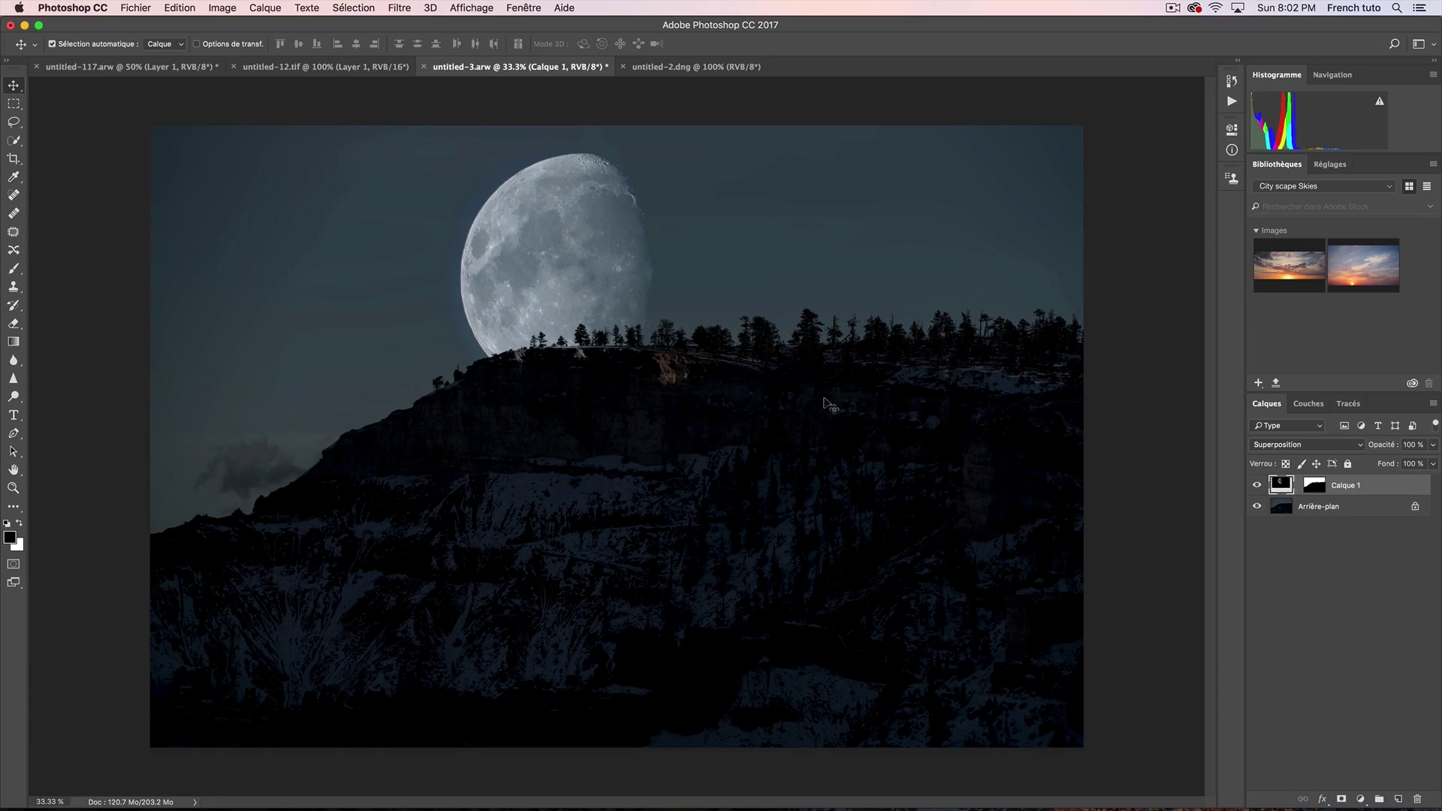
key("z")
left_click(656, 406, "alt")
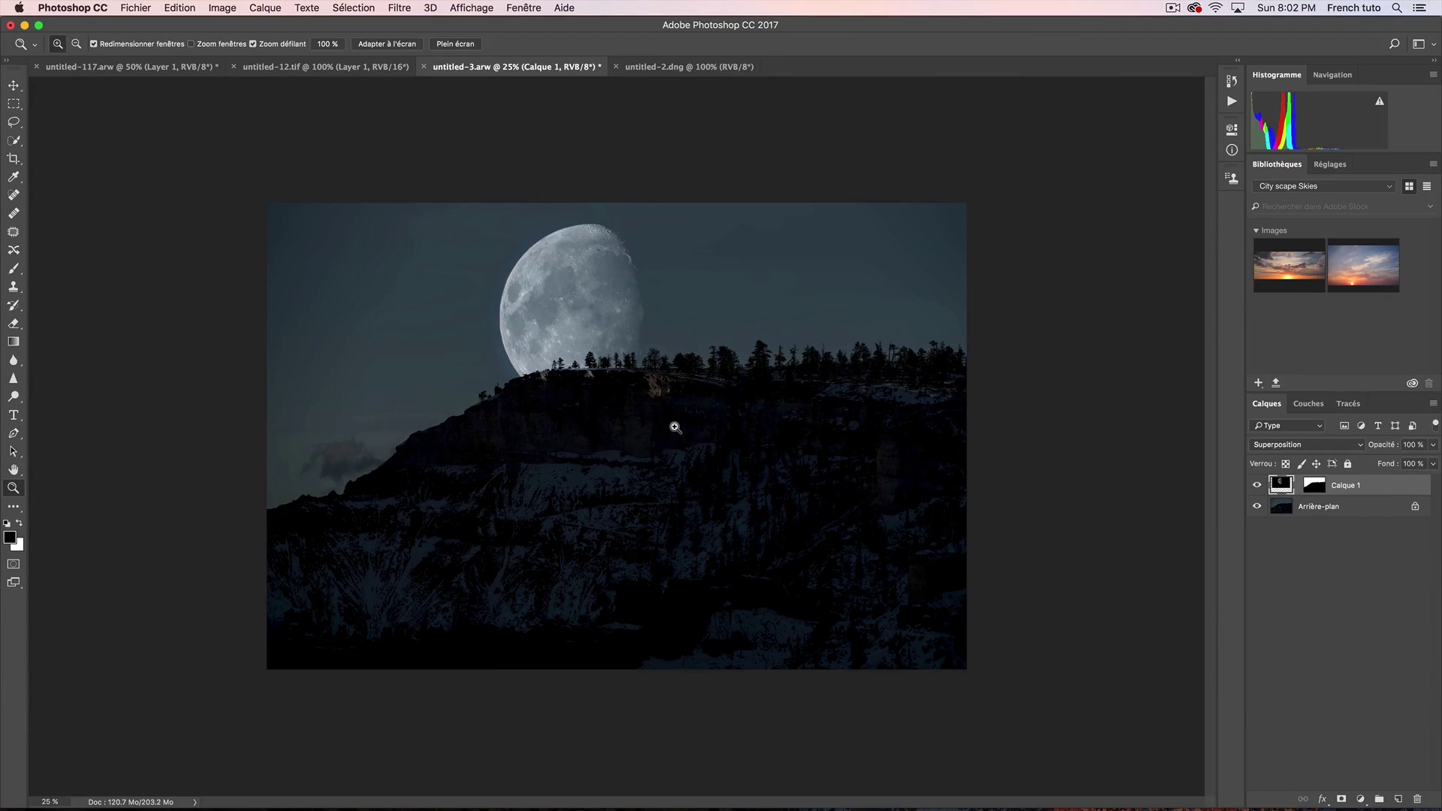
Switch to Bridge and preview the finished composites untitled-7.tif and untitled-10.tif full screen
key("super+Tab")
key("super+Tab")
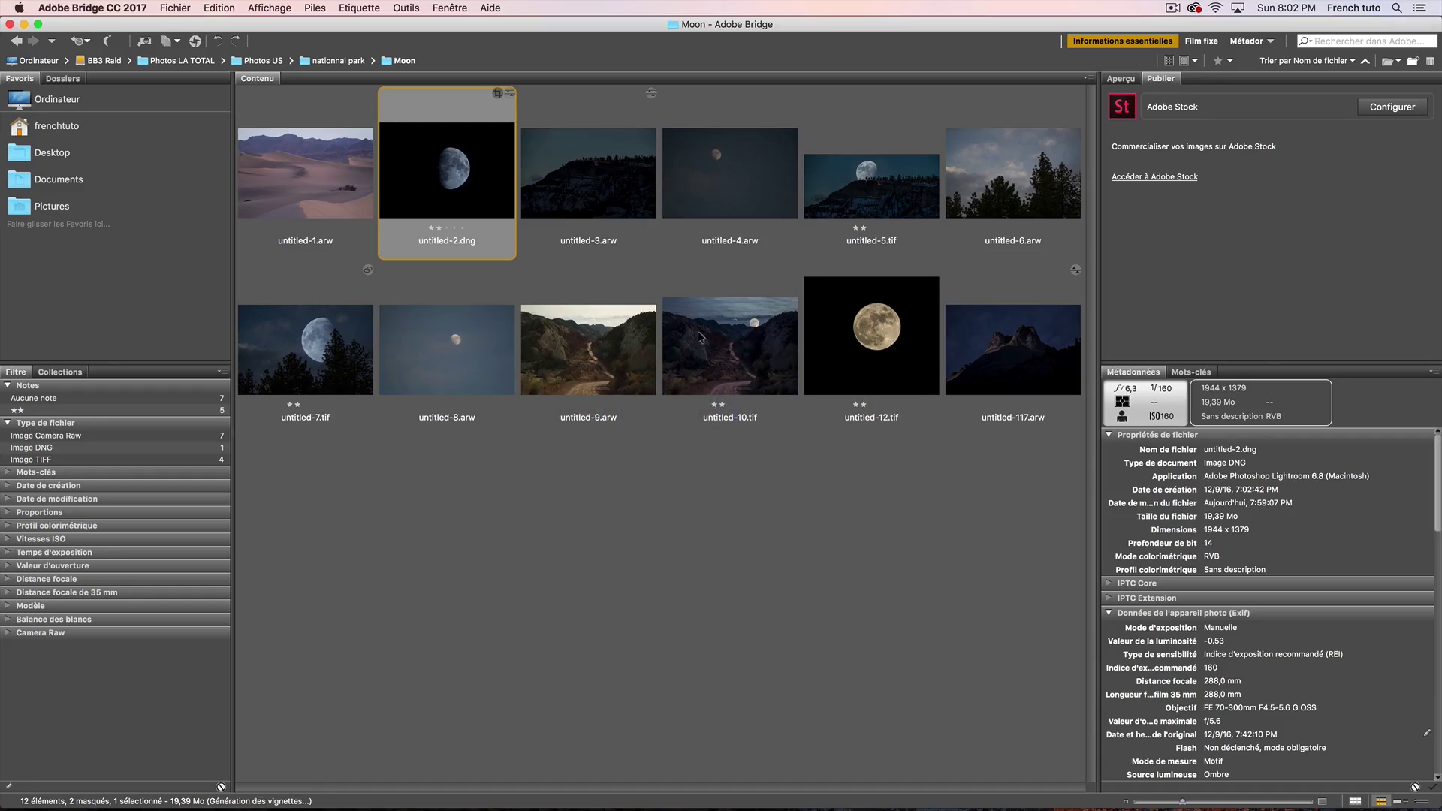
left_click(872, 335)
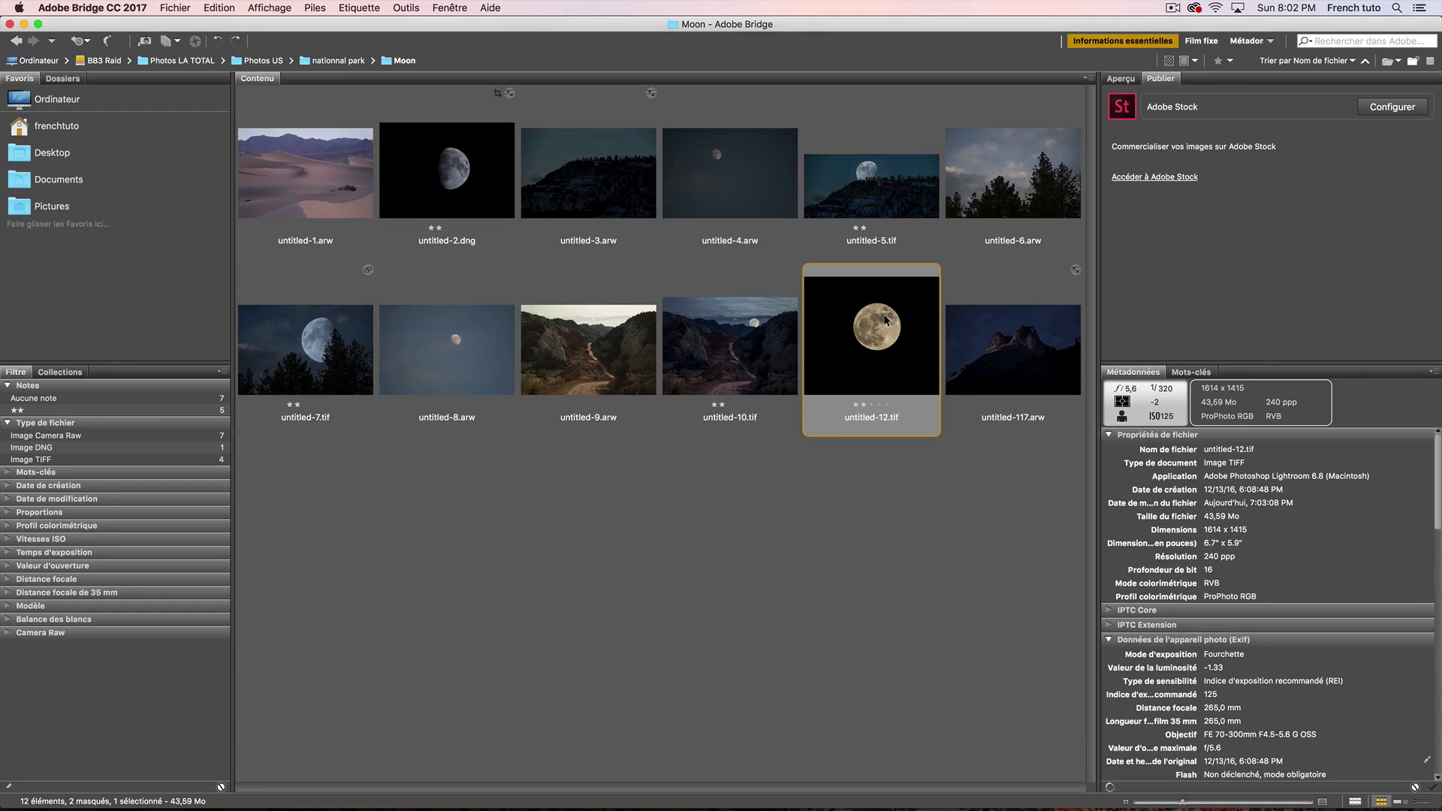
left_click(752, 196)
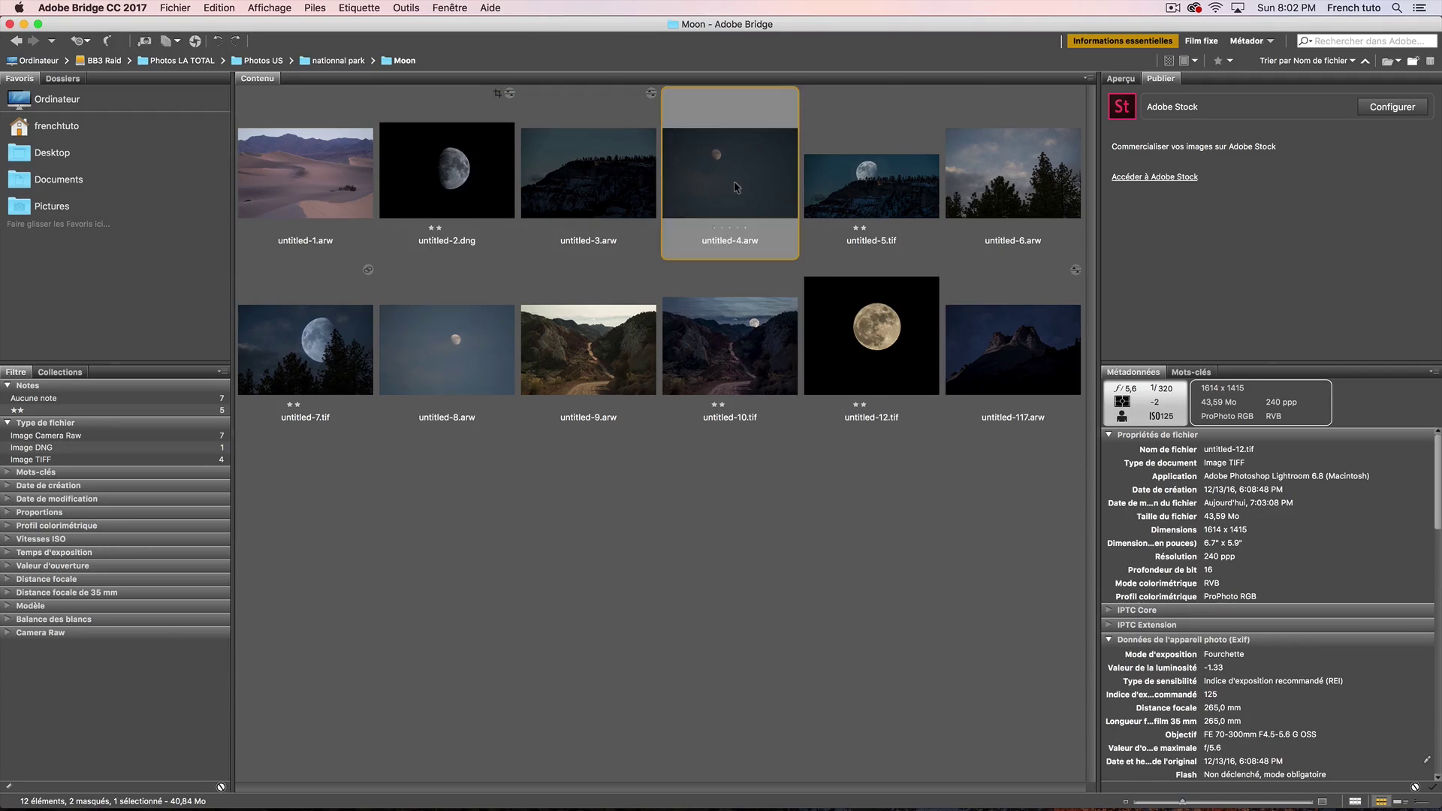
left_click(472, 185)
left_click(329, 358)
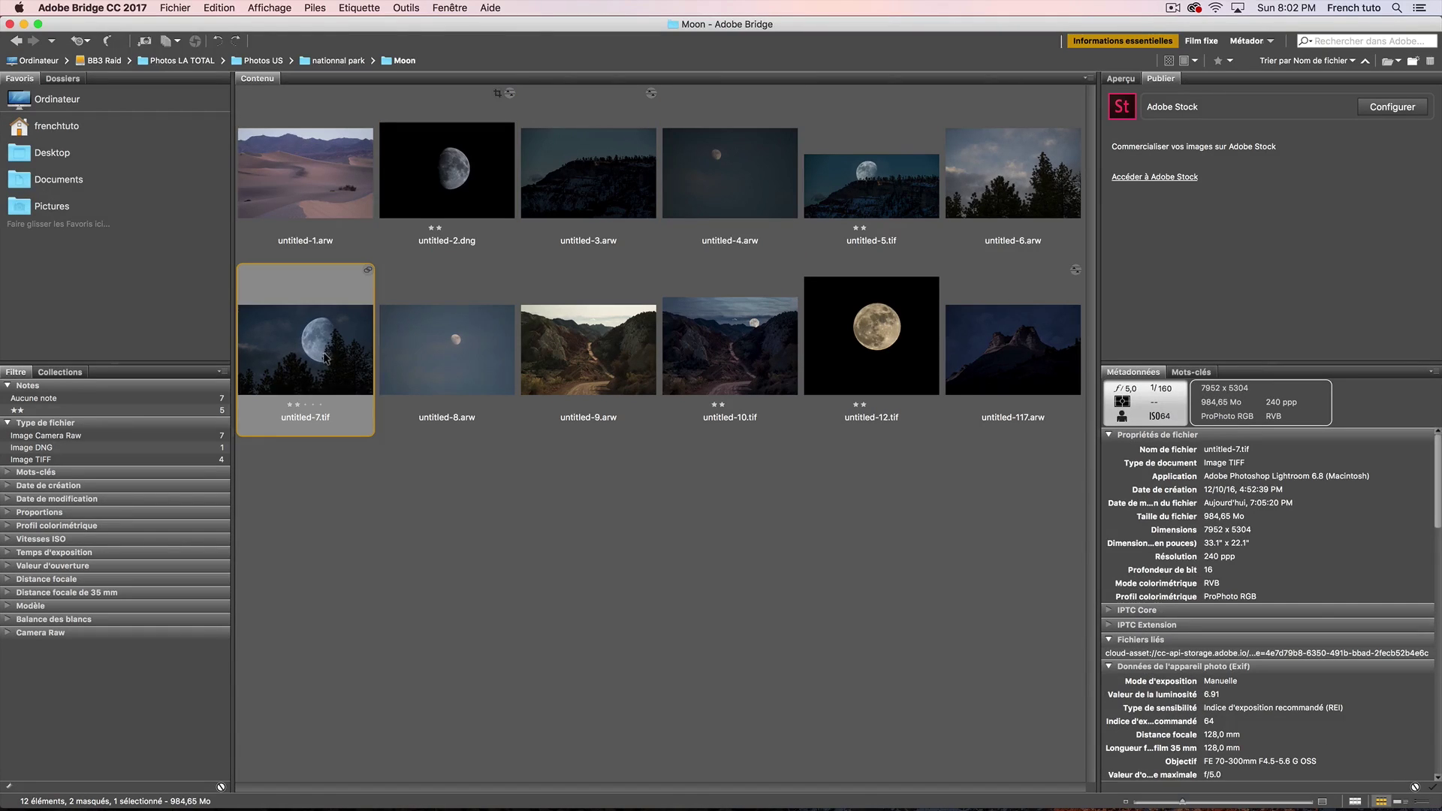
key("space")
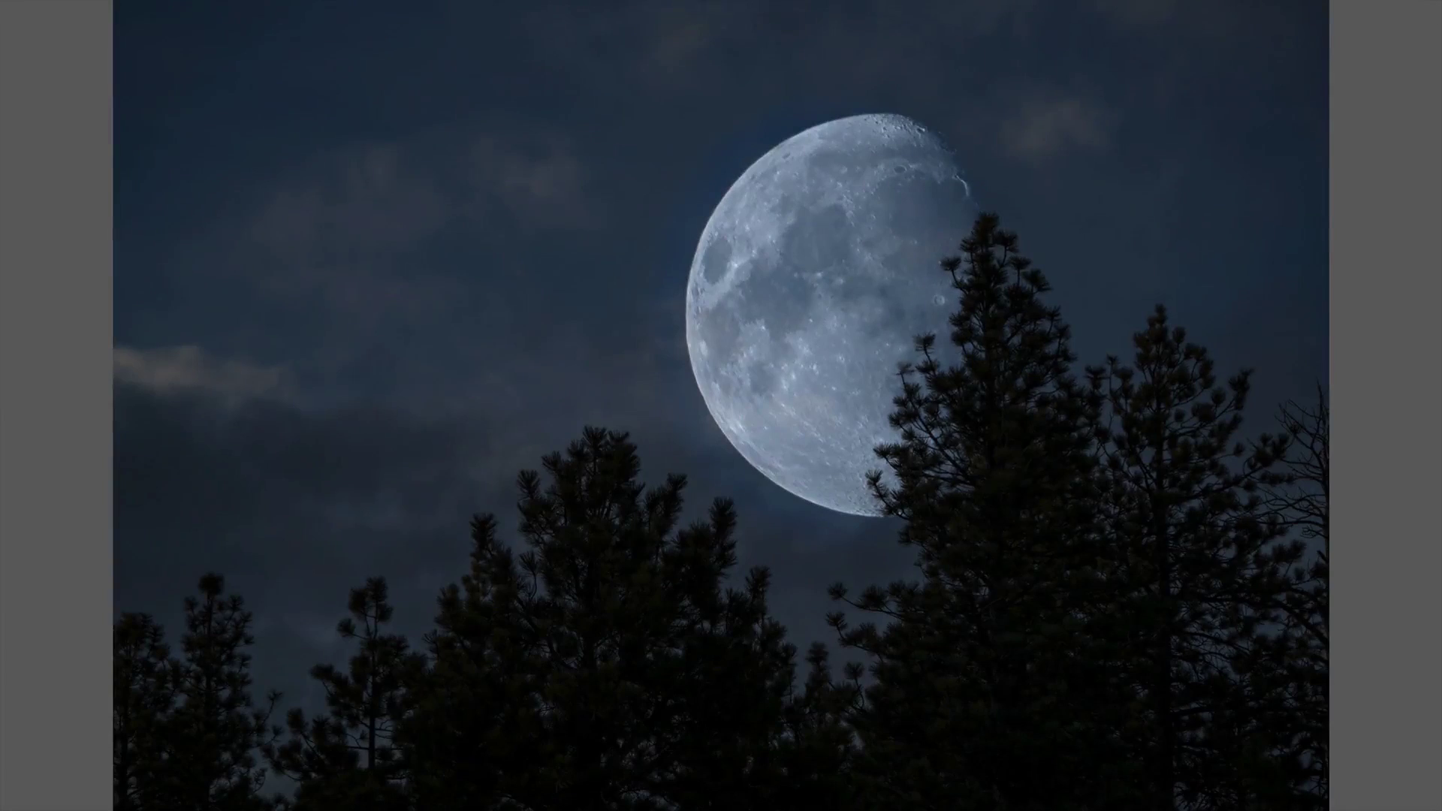
key("space")
left_click(698, 375)
key("space")
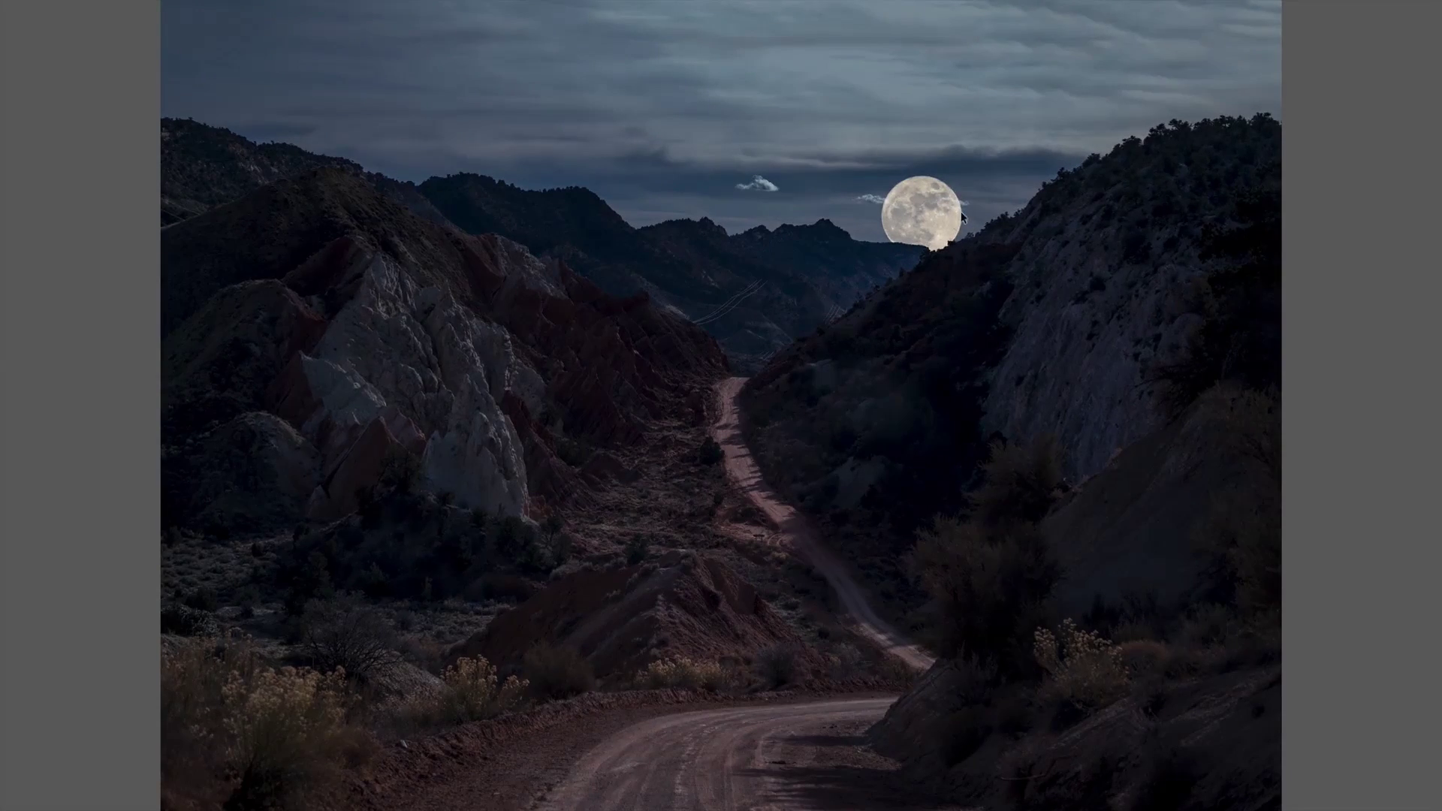
key("space")
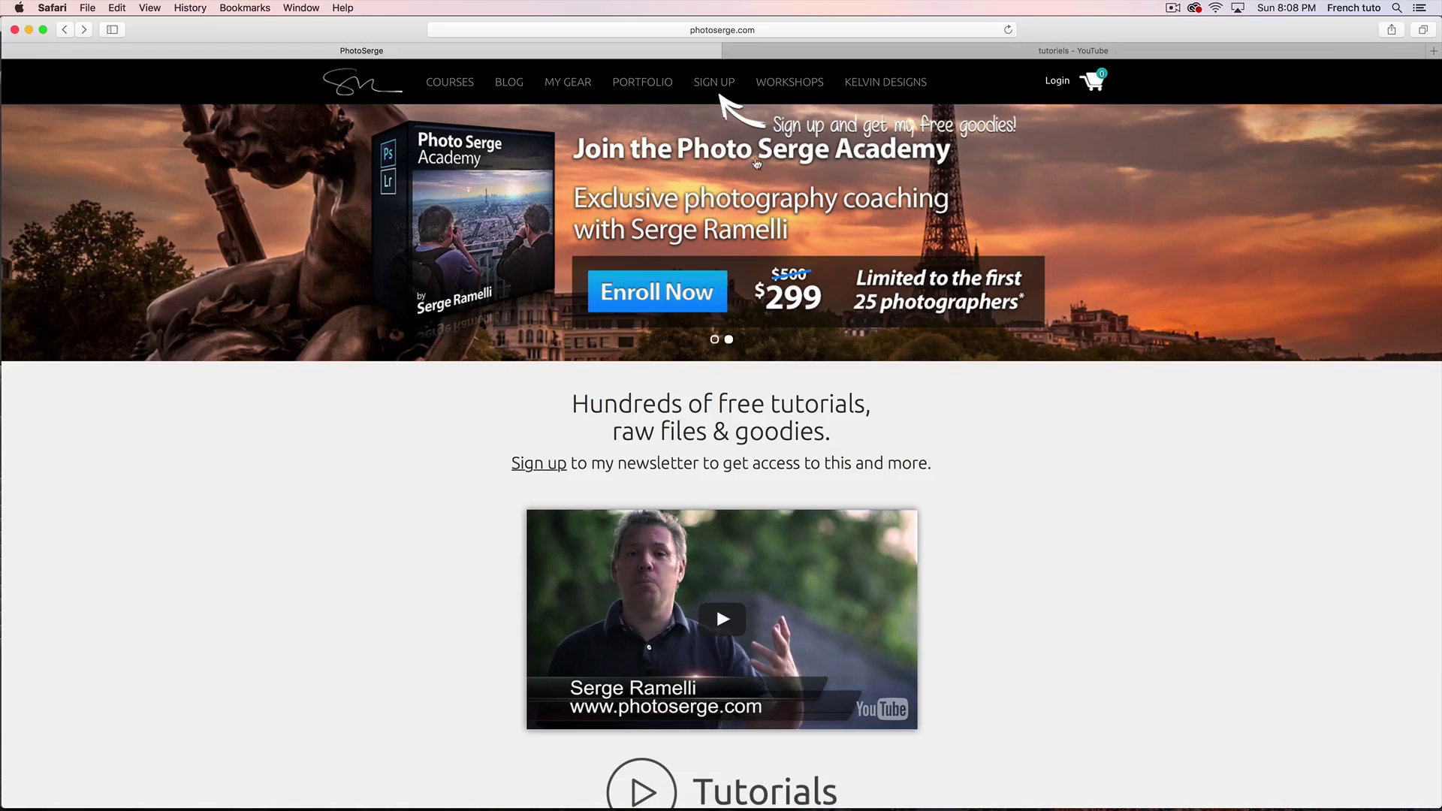
View the newsletter sign-up form on photoserge.com, close it, and open the site login
left_click(714, 84)
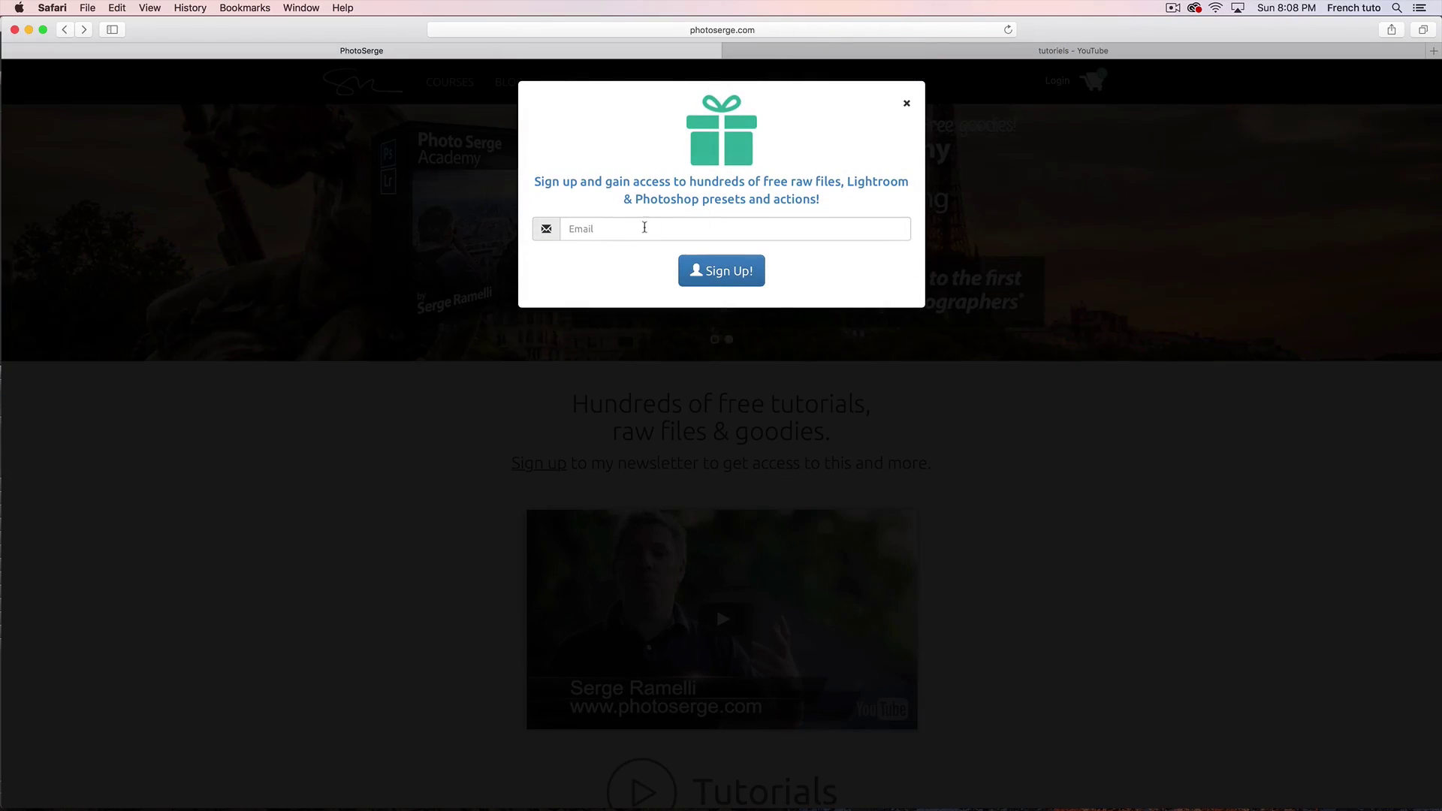
left_click(640, 227)
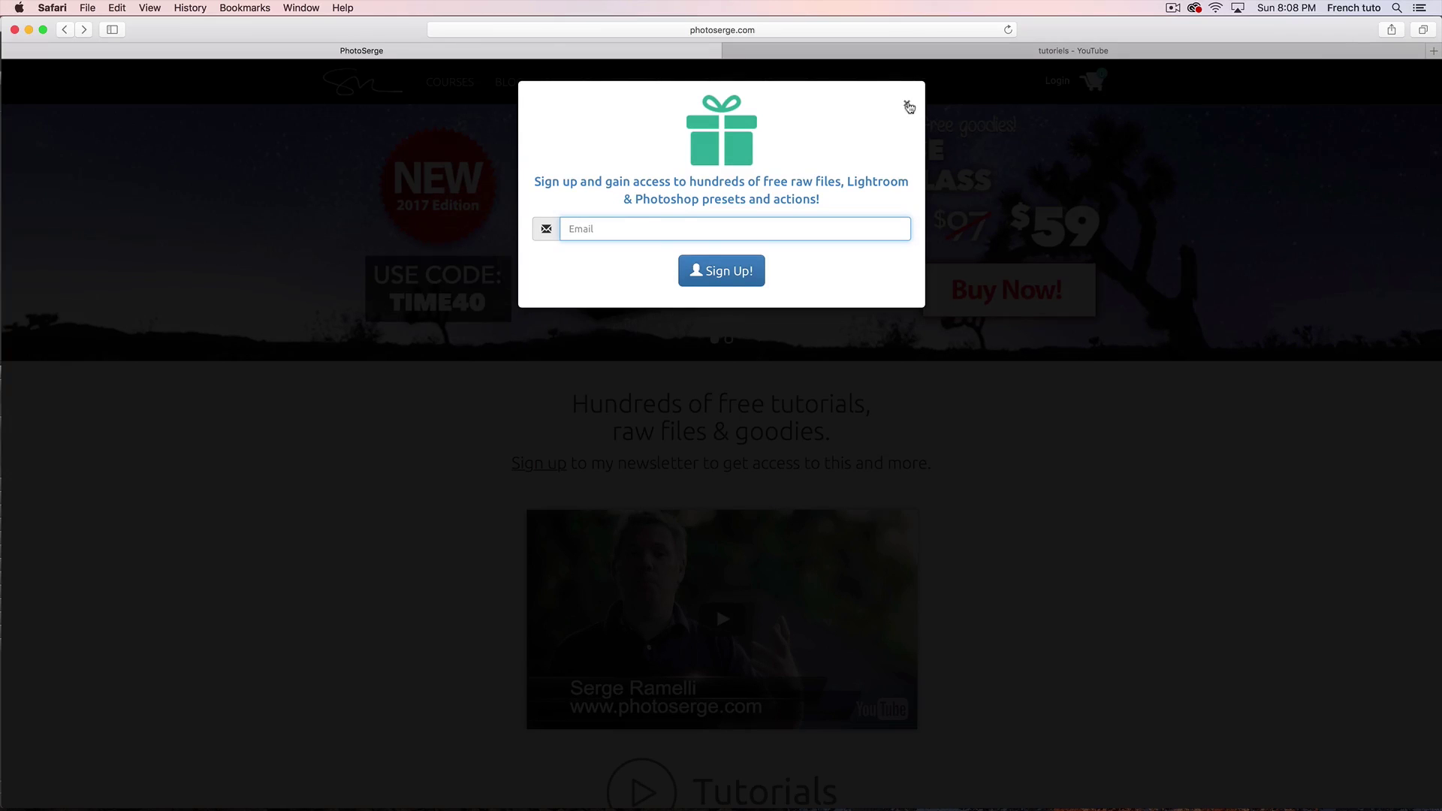
left_click(907, 104)
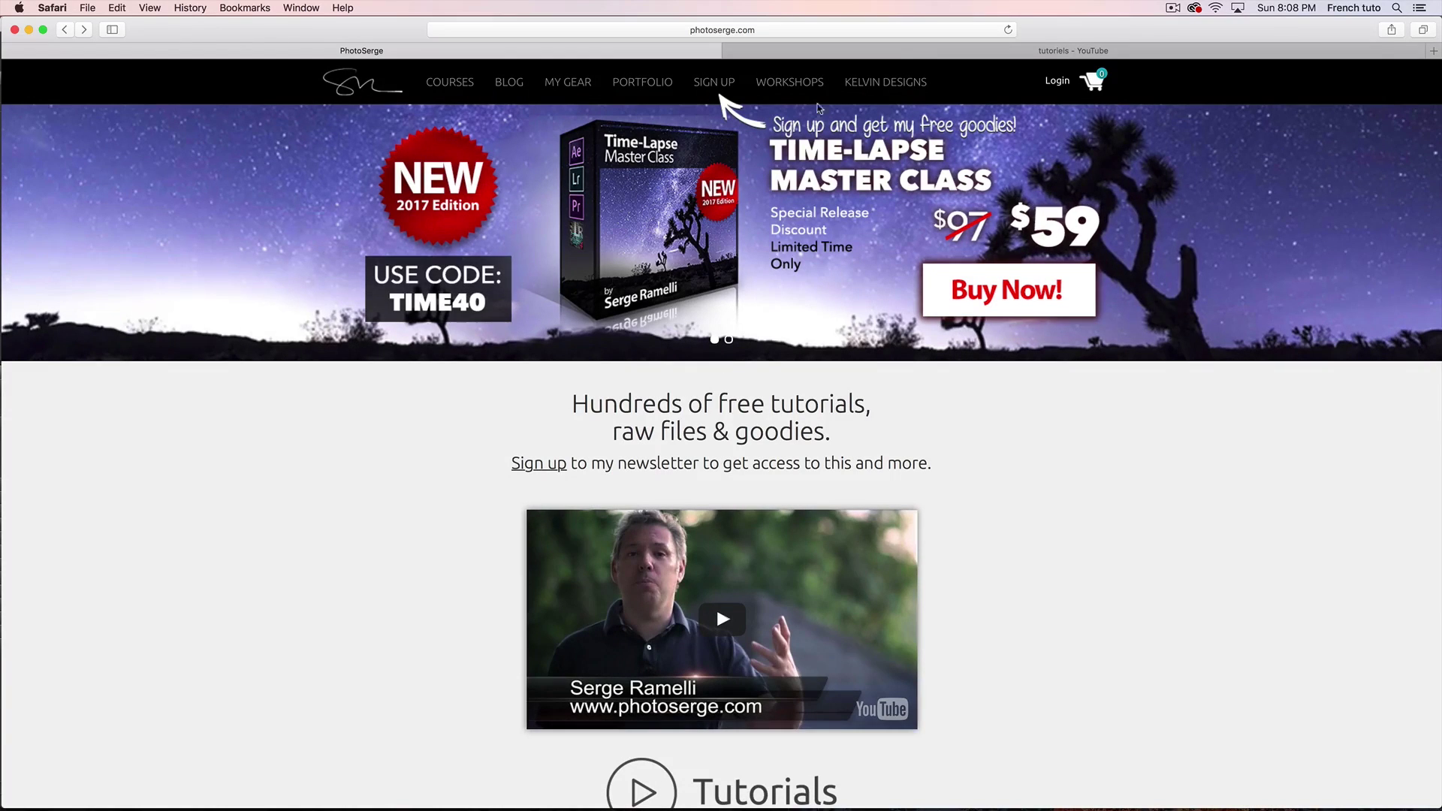
left_click(1058, 81)
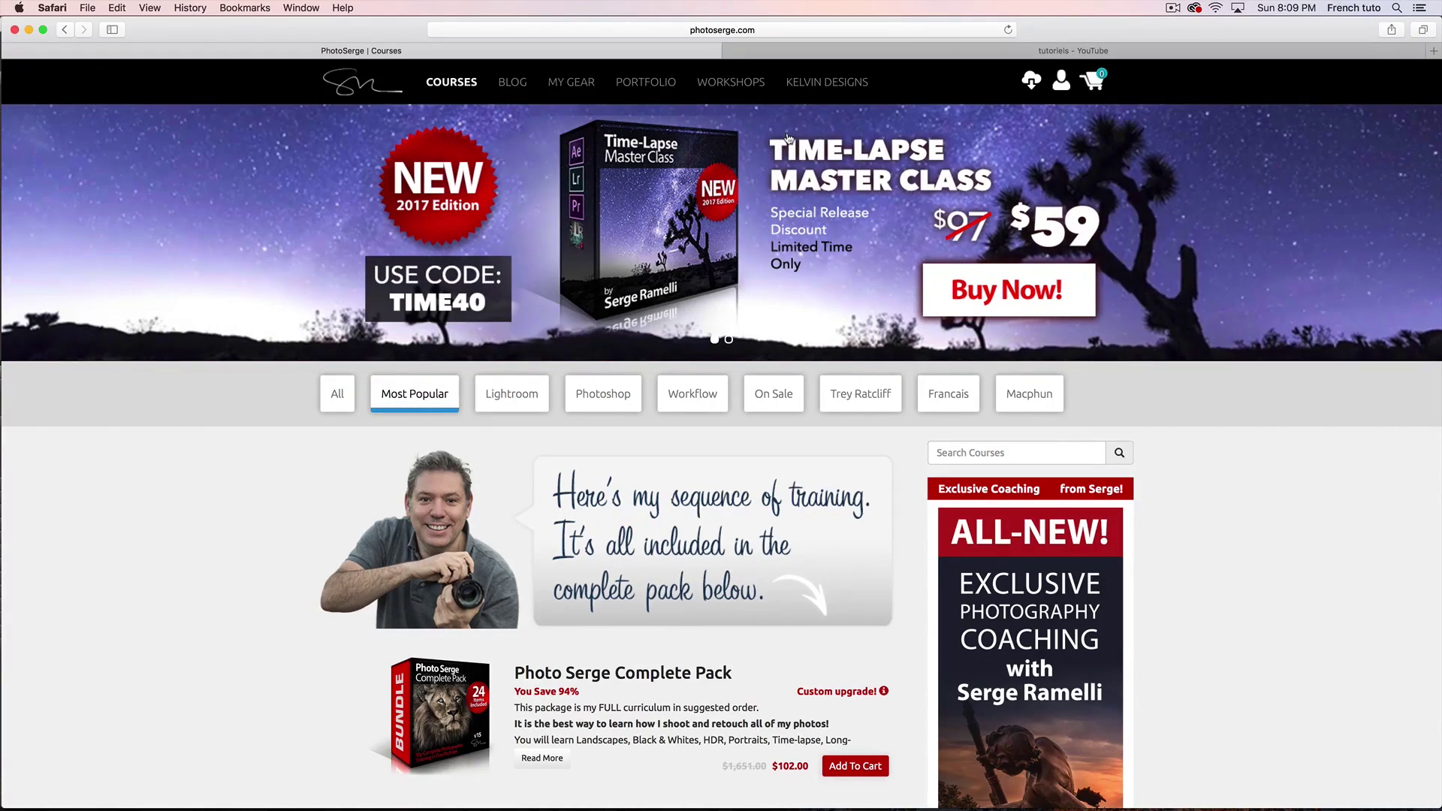
Open the courses page, filter it to the Francais category, and browse the listed courses
left_click(455, 85)
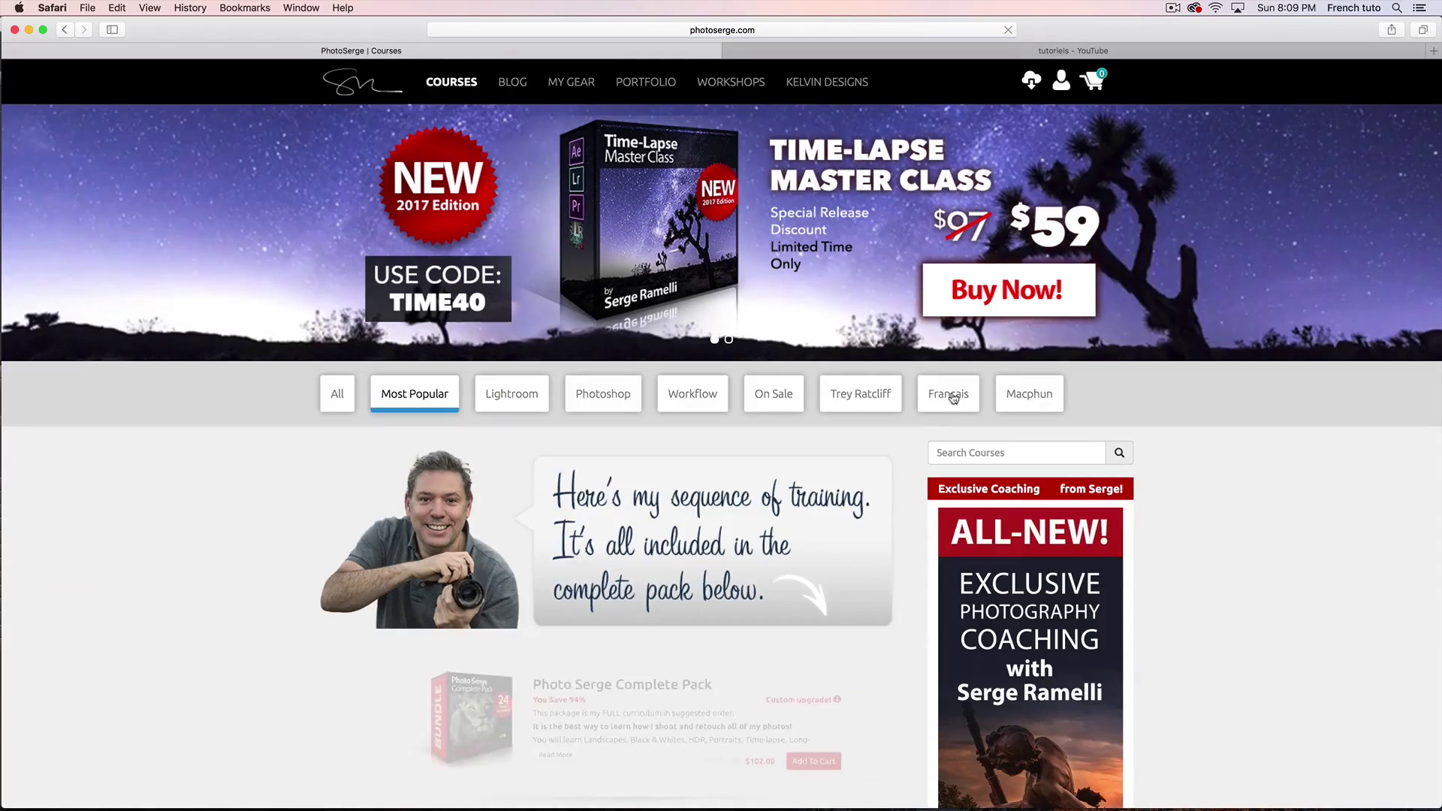
left_click(952, 397)
scroll(913, 400, "down", 10)
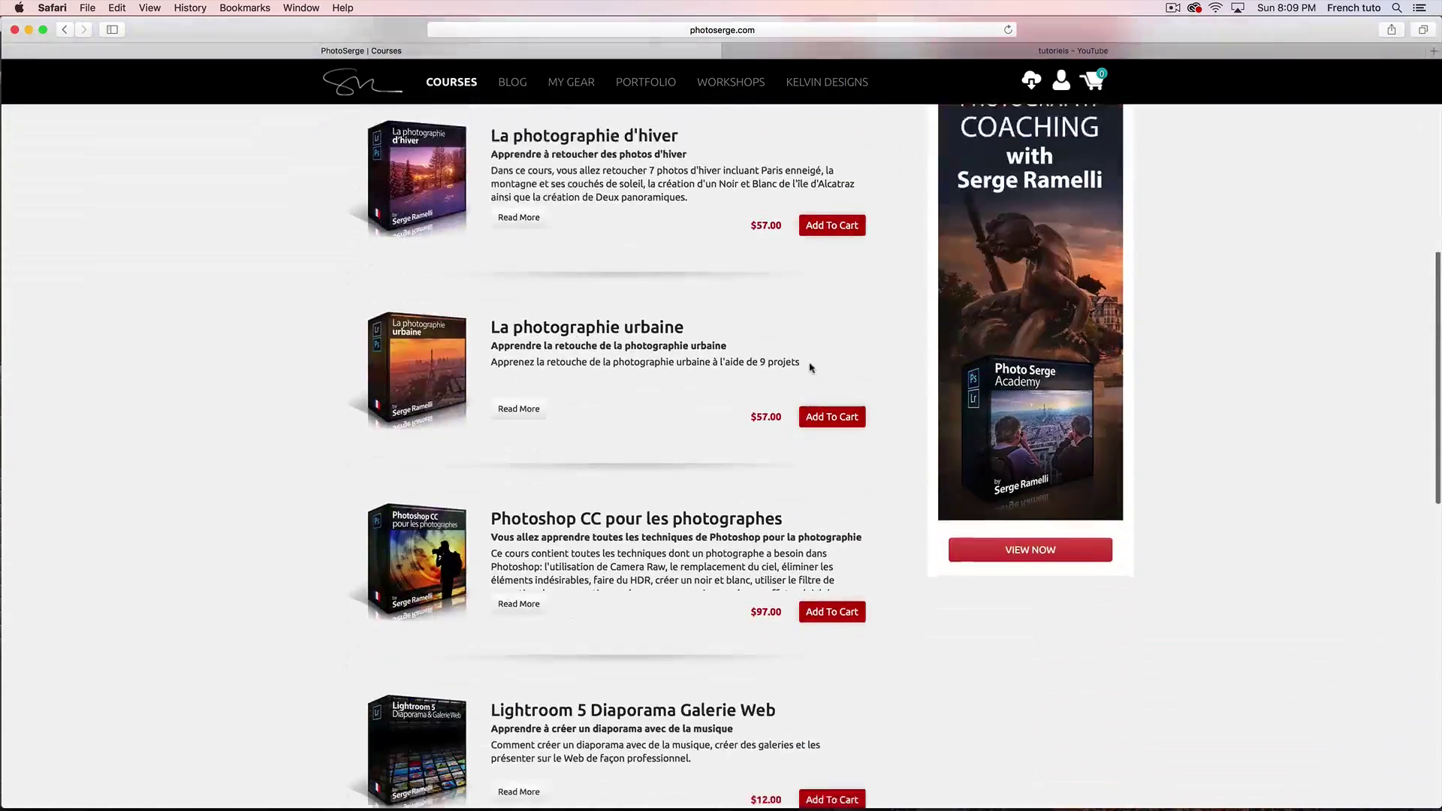
scroll(915, 403, "up", 15)
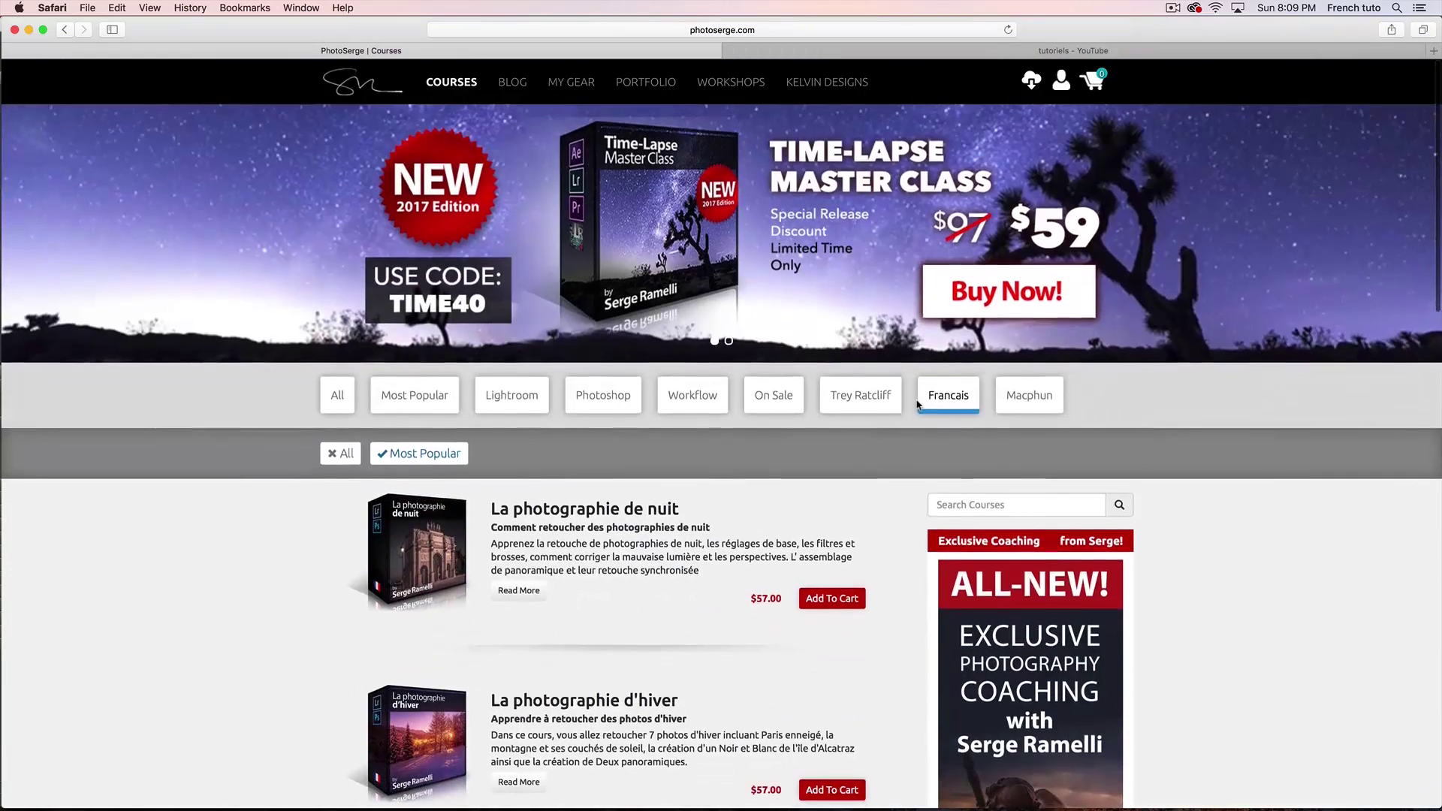